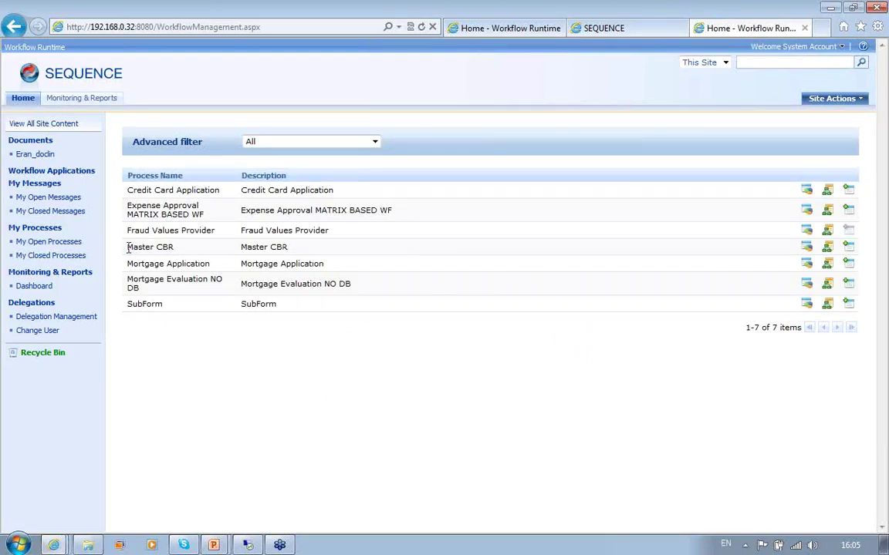
# Step: Start a Master CBR process and submit its hierarchy as Functional BRs, Macrosystem BRs, territory EUROPE
pyautogui.click(848, 249)
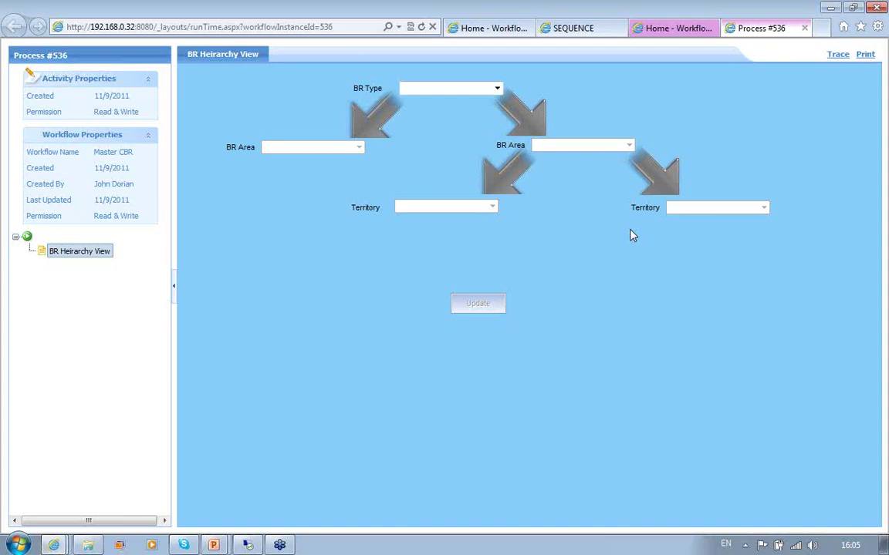
pyautogui.click(497, 89)
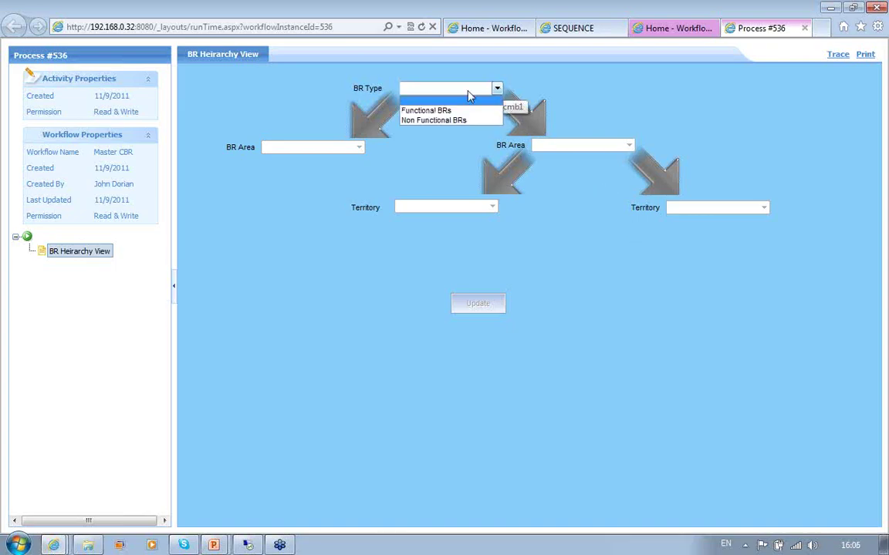
pyautogui.click(438, 111)
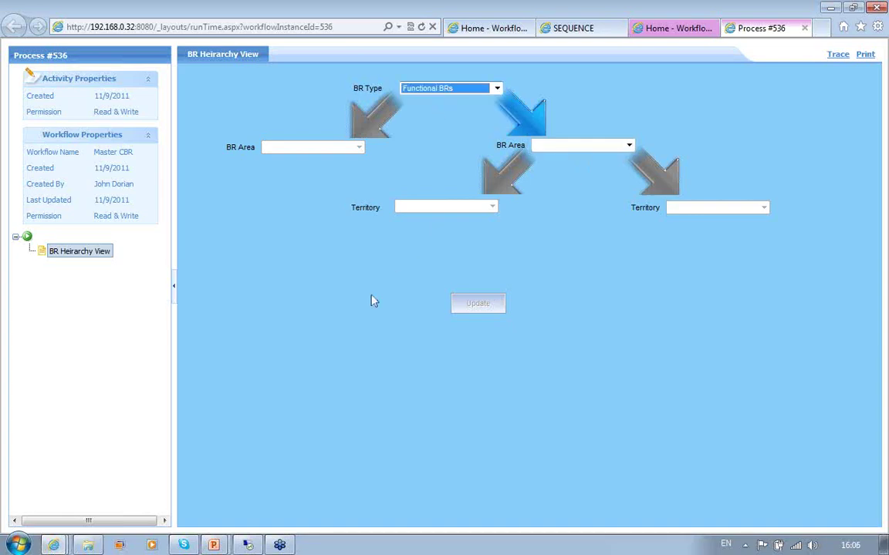
pyautogui.click(629, 147)
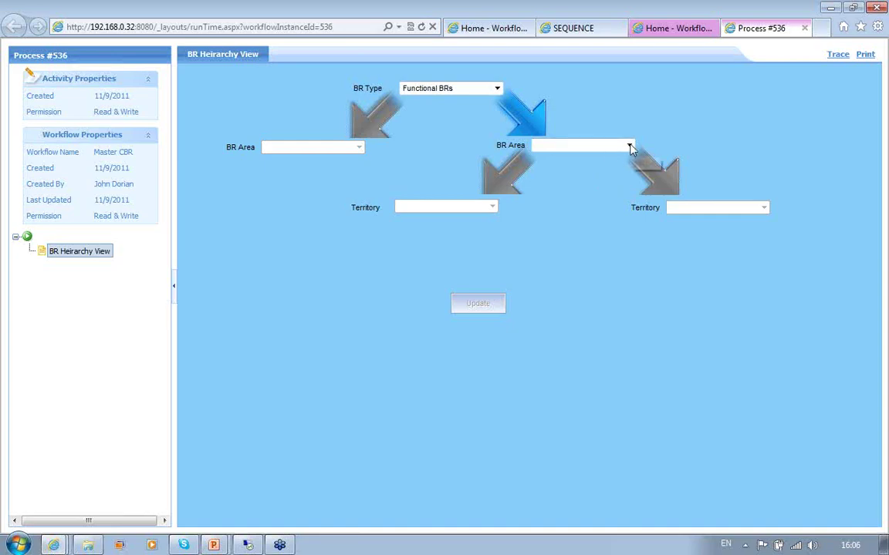
pyautogui.click(592, 148)
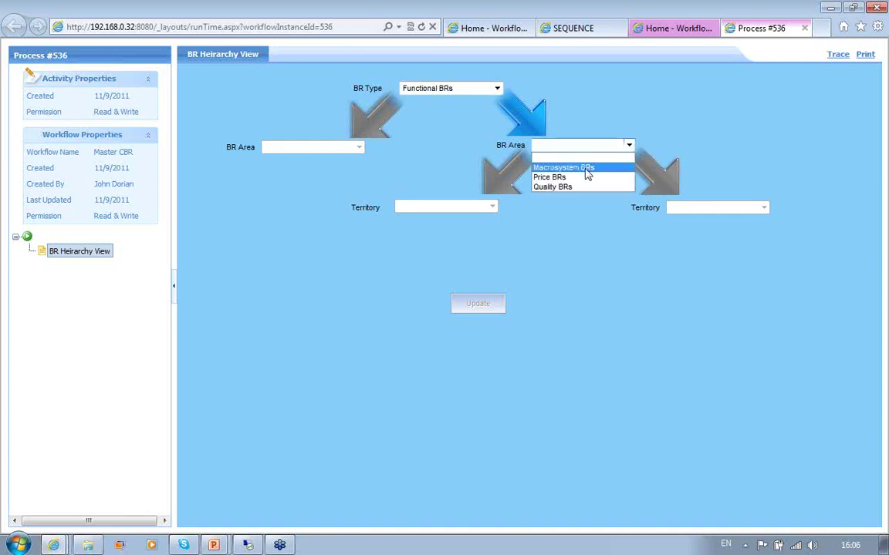
pyautogui.click(586, 168)
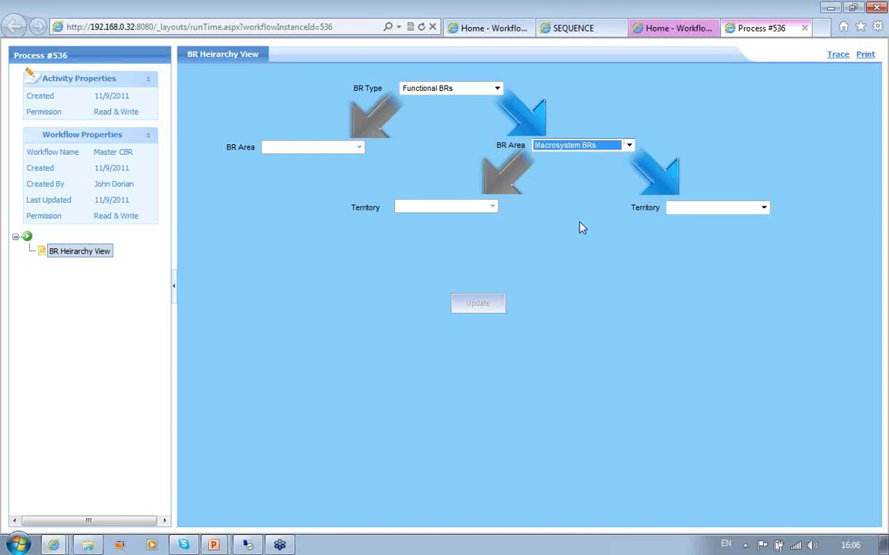
pyautogui.click(764, 209)
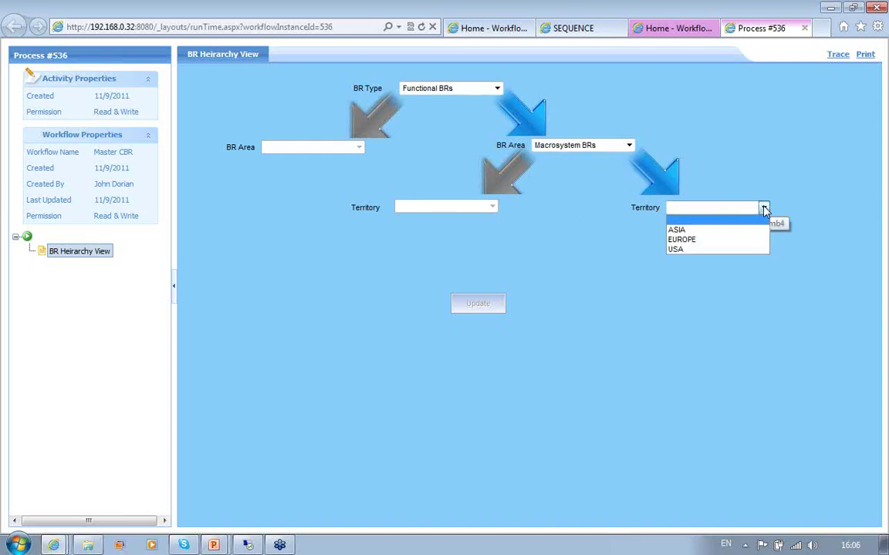
pyautogui.click(699, 241)
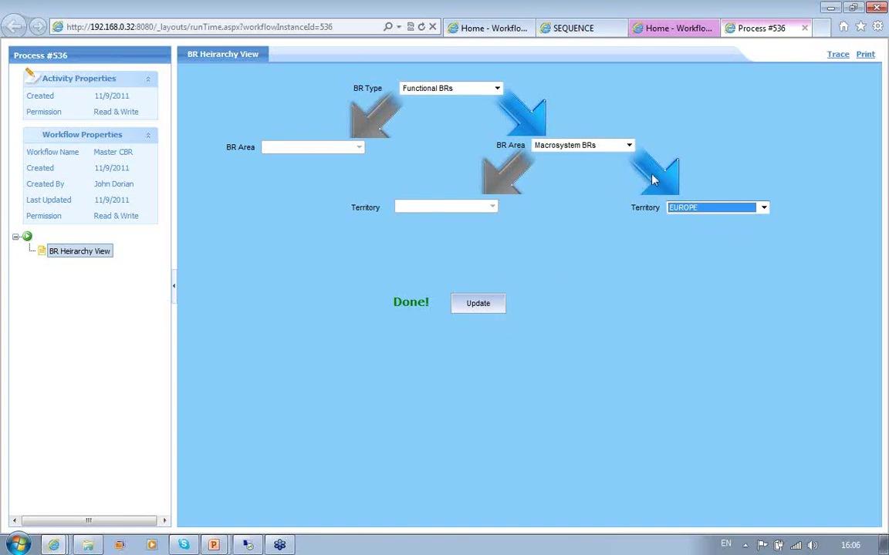
pyautogui.click(480, 305)
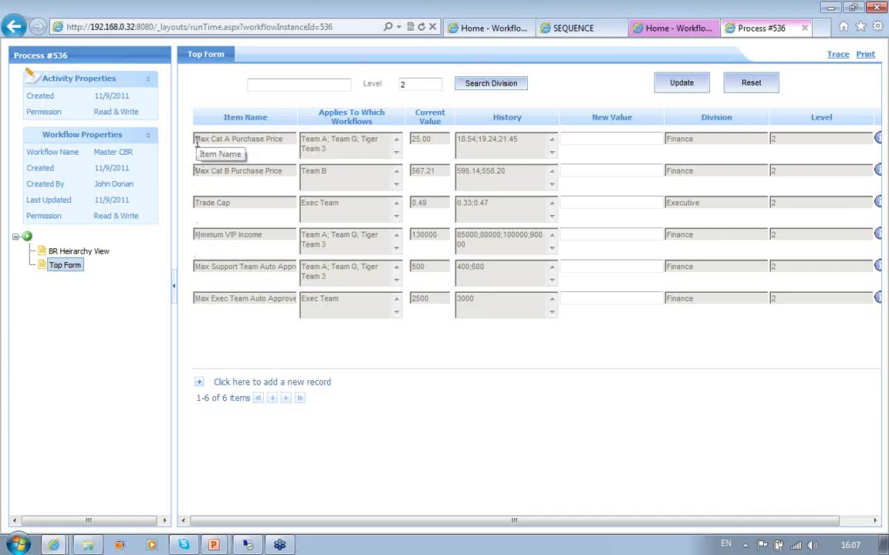
# Step: Examine the item name, applicable workflows and current value of the Max Cat A Purchase Price rule
pyautogui.moveTo(197, 139); pyautogui.dragTo(282, 139)
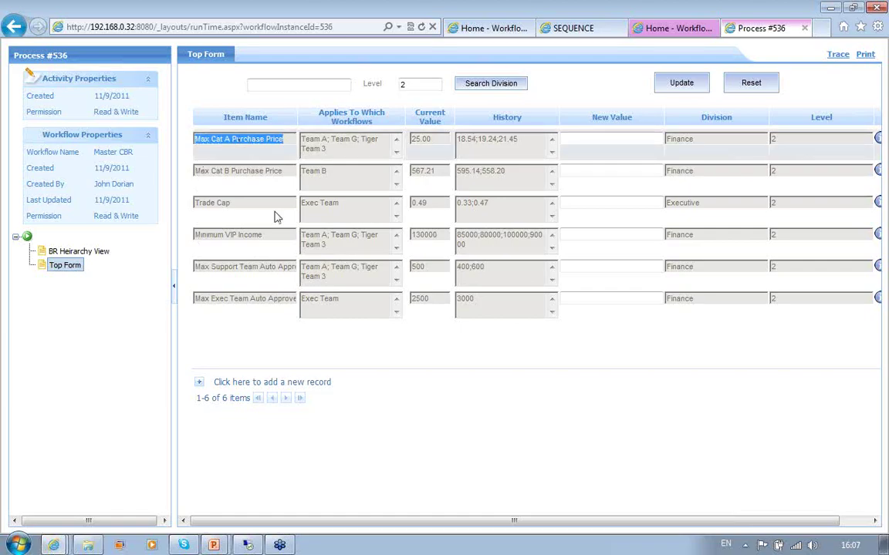
pyautogui.click(282, 144)
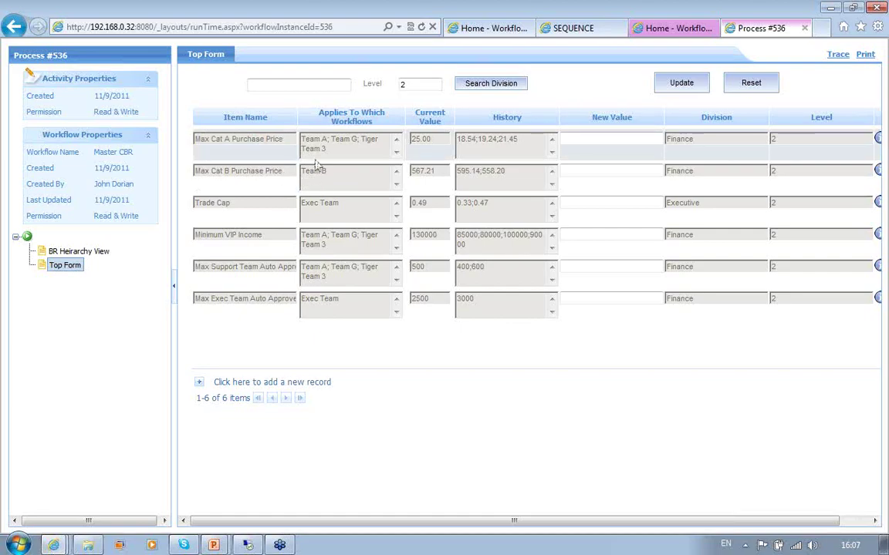
pyautogui.click(302, 139)
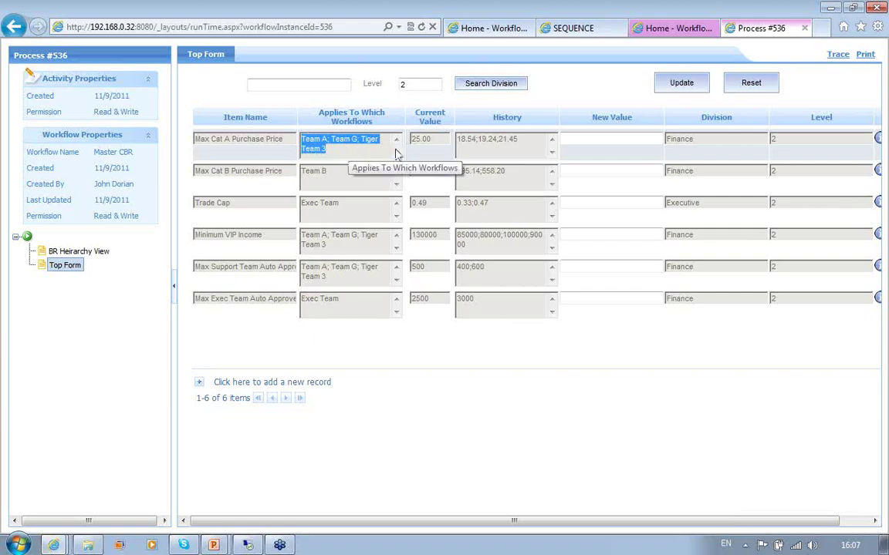
pyautogui.click(434, 155)
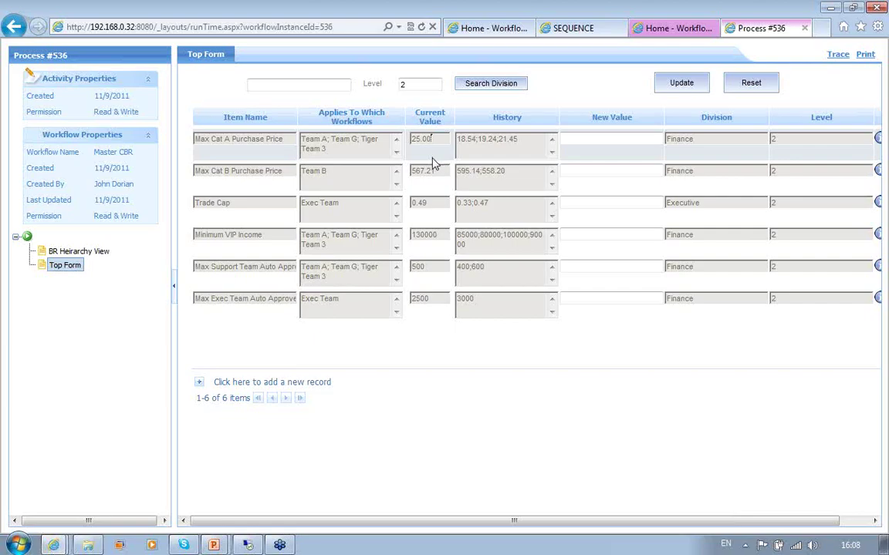
pyautogui.click(588, 139)
pyautogui.write('20.00')
pyautogui.doubleClick(595, 142)
pyautogui.press('BackSpace')
pyautogui.moveTo(429, 524); pyautogui.dragTo(386, 529)
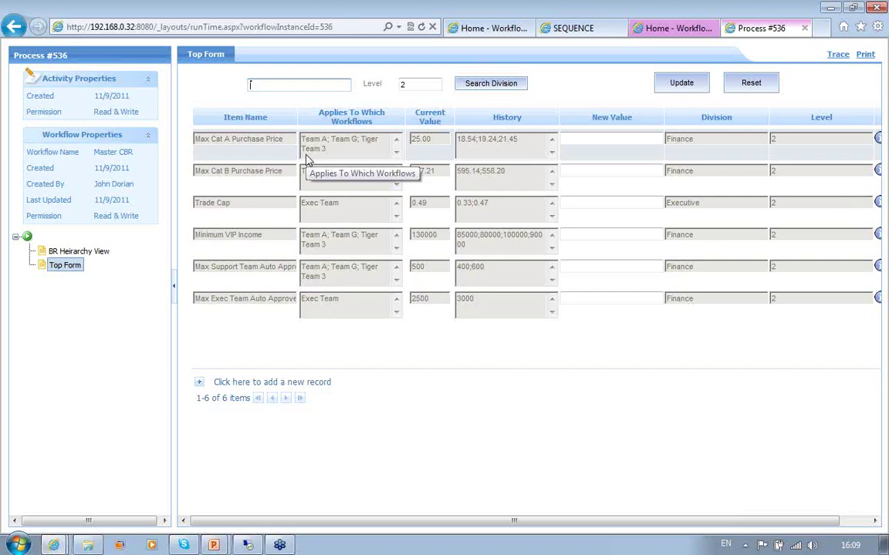
# Step: Search the rules by division "Ex", update Trade Cap with the new value 0.57, and close the completed process
pyautogui.write('Ex')
pyautogui.click(510, 91)
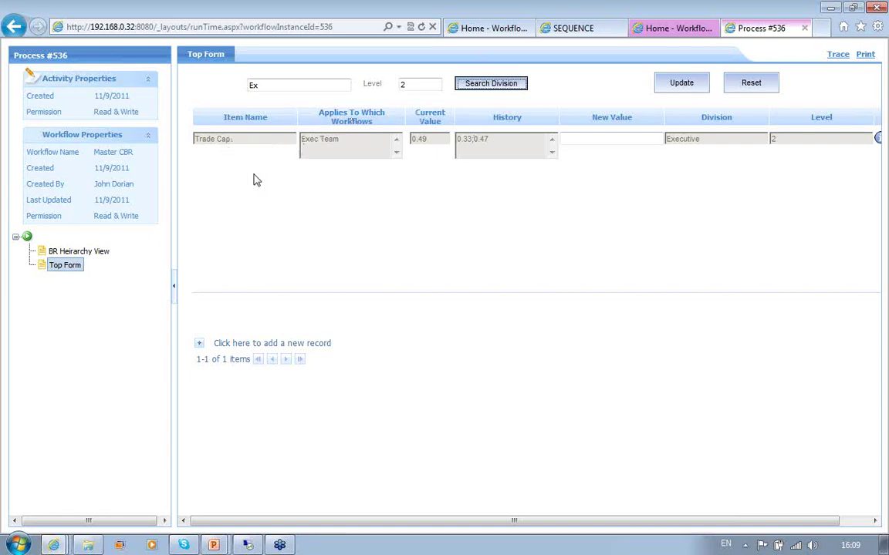
pyautogui.click(623, 138)
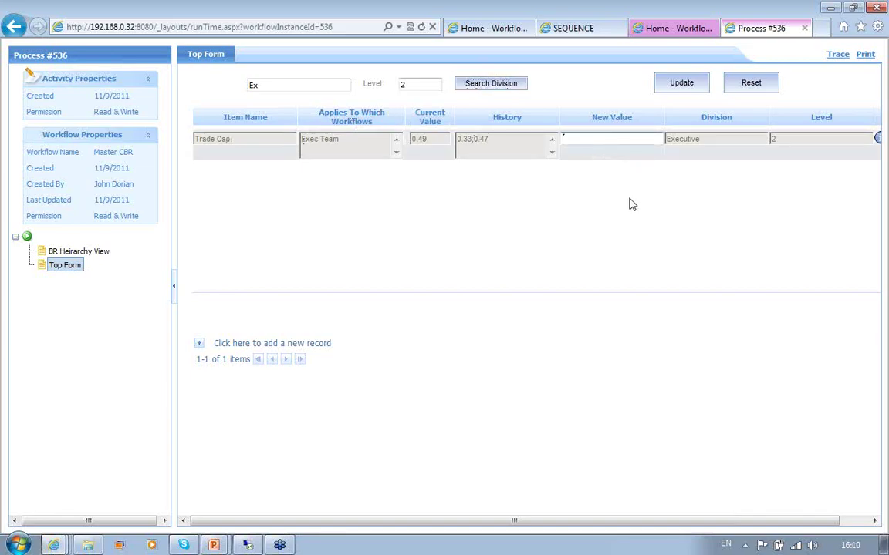
pyautogui.write('0.57')
pyautogui.click(681, 83)
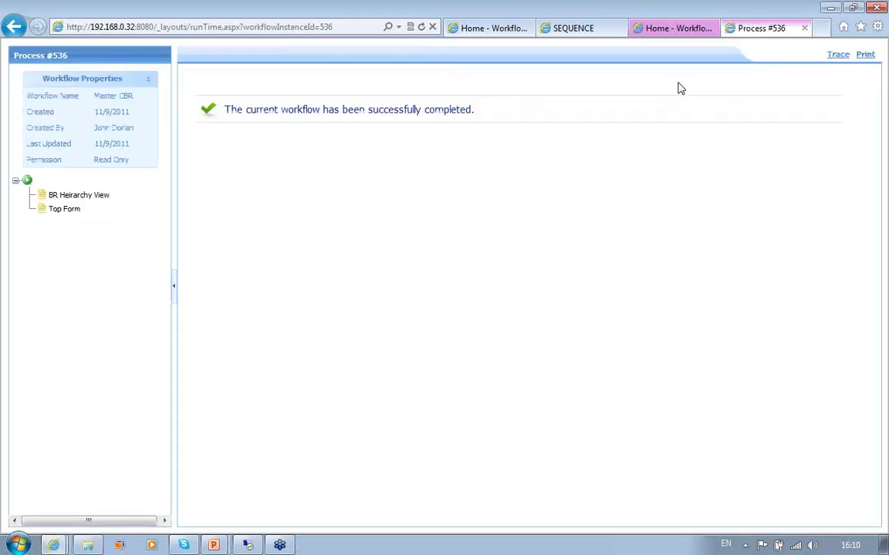
pyautogui.click(804, 28)
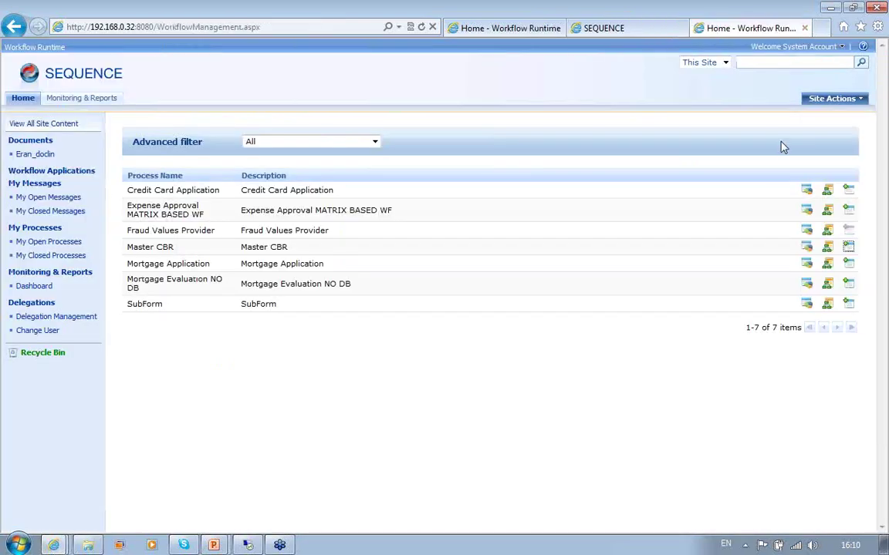
# Step: Start another Master CBR process and submit Functional BRs, Macrosystem BRs and EUROPE to reopen the rules list
pyautogui.click(848, 247)
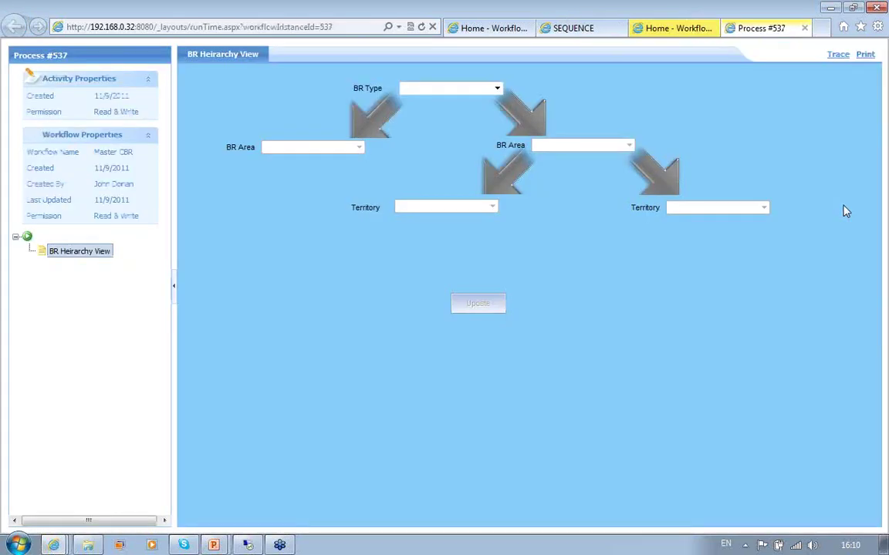
pyautogui.click(497, 89)
pyautogui.click(485, 112)
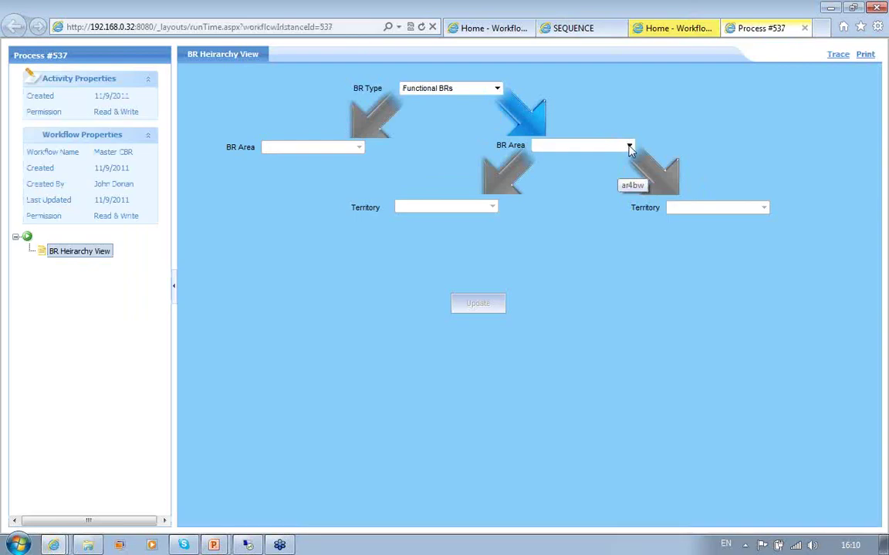
pyautogui.click(600, 153)
pyautogui.click(603, 168)
pyautogui.click(728, 209)
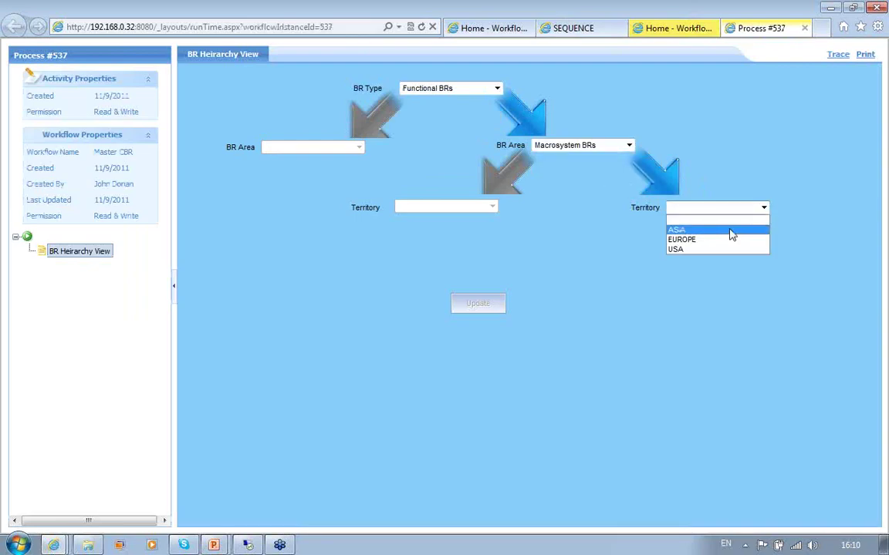
pyautogui.click(731, 232)
pyautogui.click(733, 209)
pyautogui.click(730, 240)
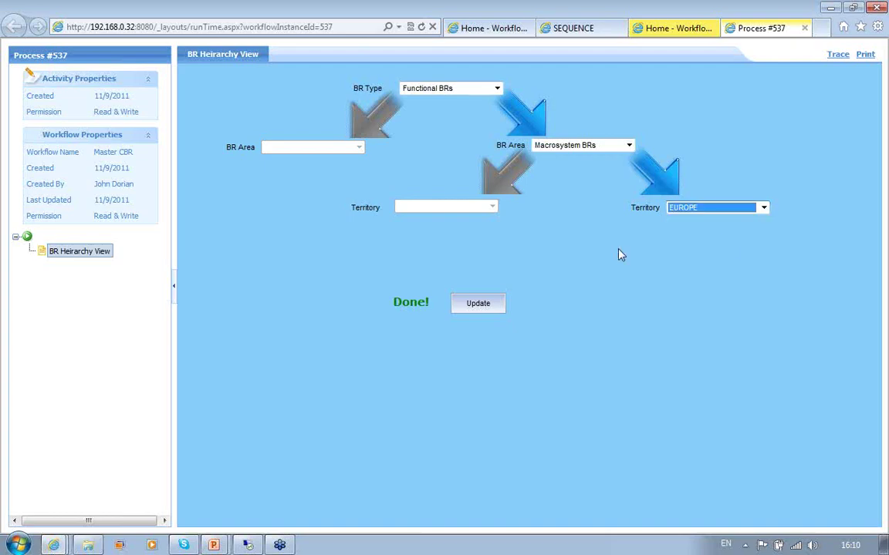
pyautogui.click(471, 306)
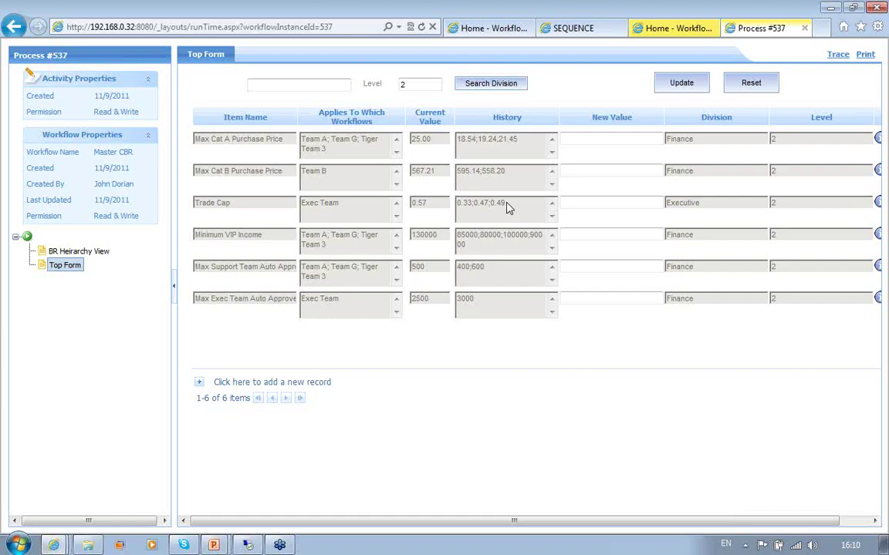
# Step: Examine the level and value history of the Trade Cap rule
pyautogui.click(775, 216)
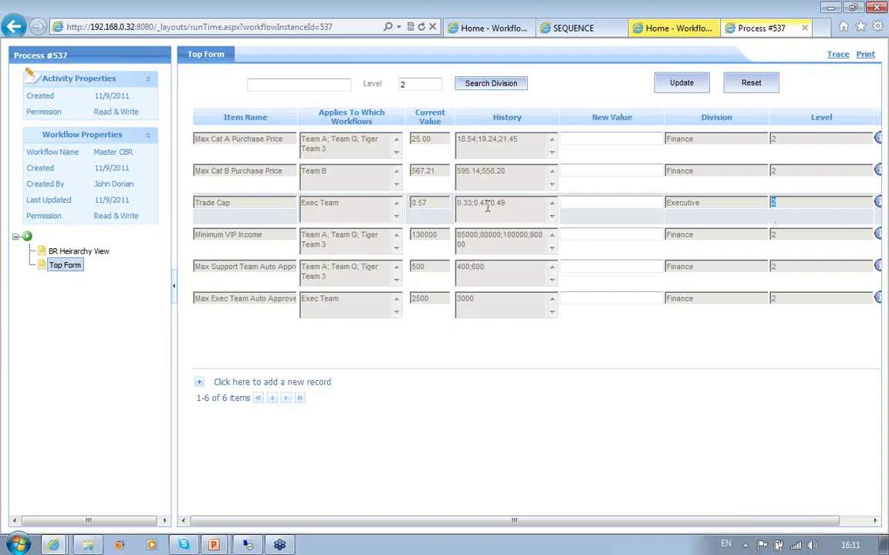
pyautogui.moveTo(460, 203); pyautogui.dragTo(509, 203)
pyautogui.click(512, 204)
# Step: View the details page of the Max Cat A Purchase Price rule, and close it together with the process
pyautogui.moveTo(551, 517); pyautogui.dragTo(581, 517)
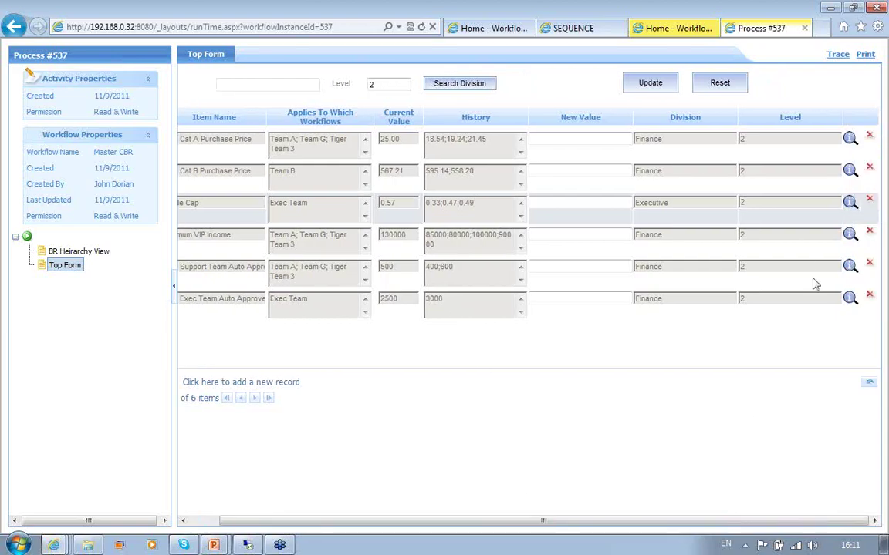
pyautogui.click(849, 139)
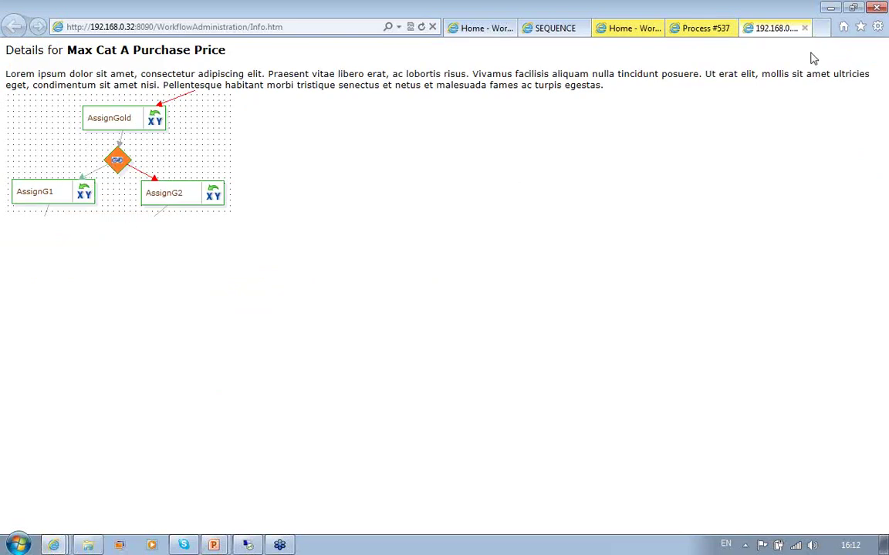
pyautogui.click(804, 28)
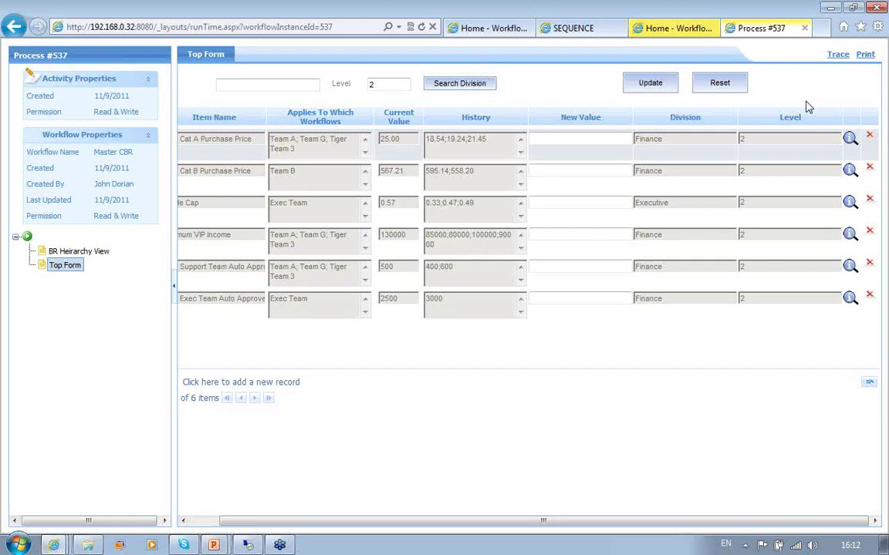
pyautogui.click(804, 28)
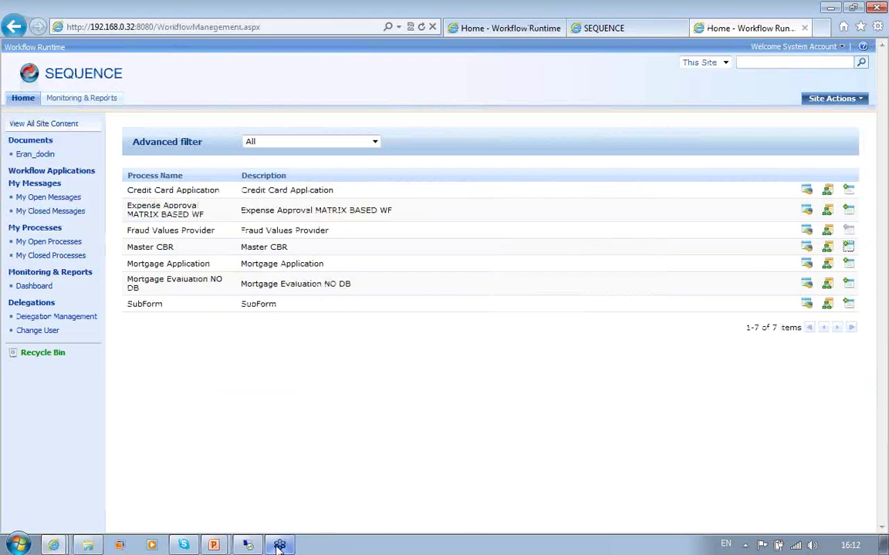
# Step: Switch to the PowerPoint slide show, look at the Actions Taken slide, and end the show on the Axioms slide
pyautogui.click(833, 11)
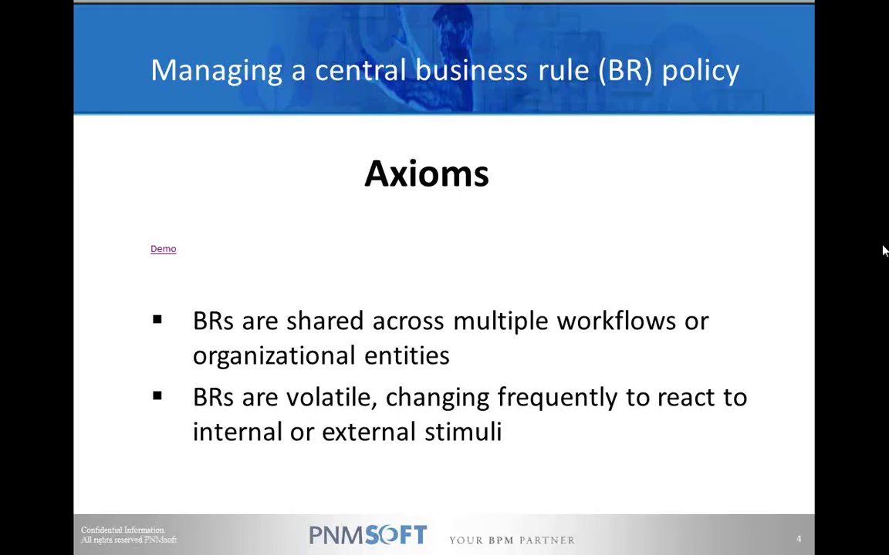
pyautogui.click(632, 243)
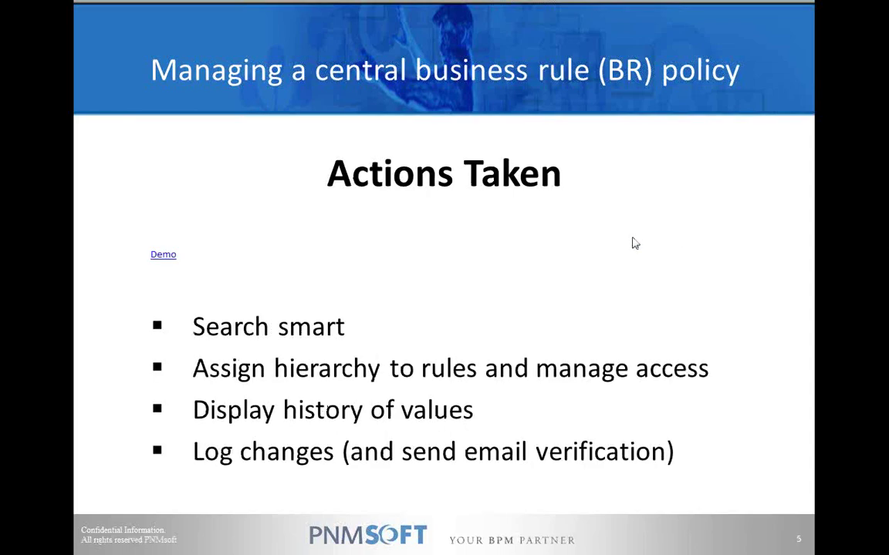
pyautogui.press('Left')
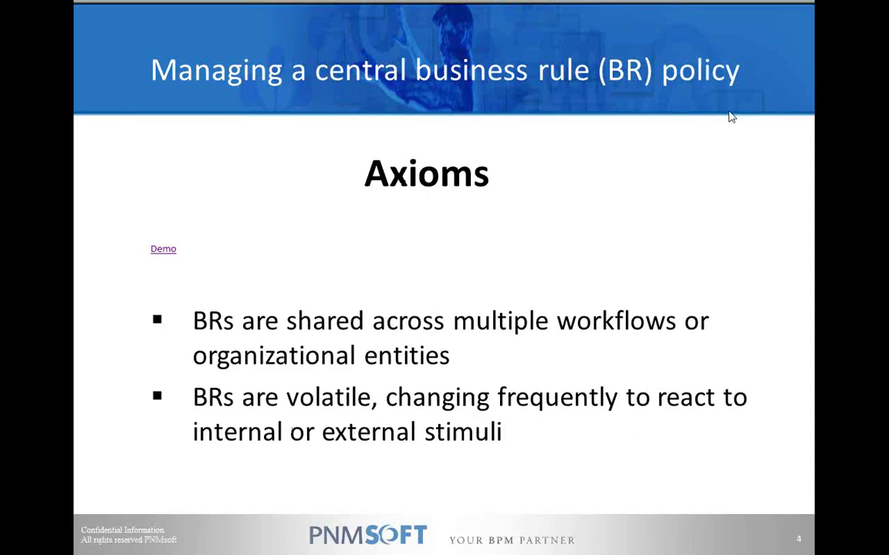
pyautogui.click(697, 123)
pyautogui.press('Left')
pyautogui.press('Escape')
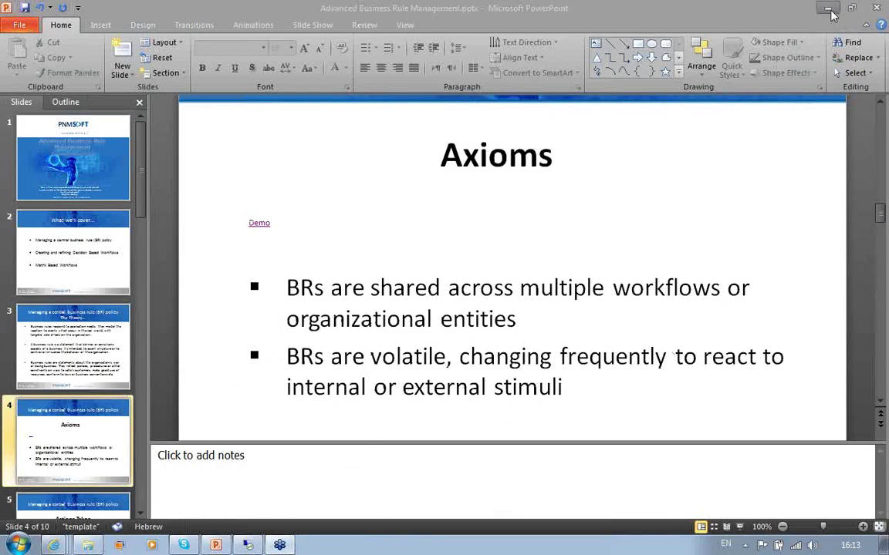
# Step: Minimise PowerPoint and close the Advanced Business Rule Management folder window to clear the desktop
pyautogui.click(746, 9)
pyautogui.click(828, 8)
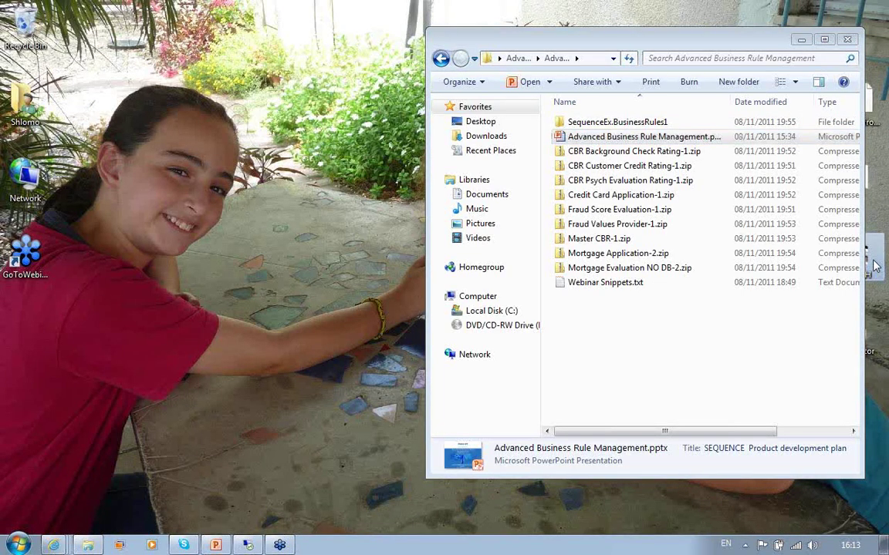
pyautogui.hscroll(2, 862, 266)
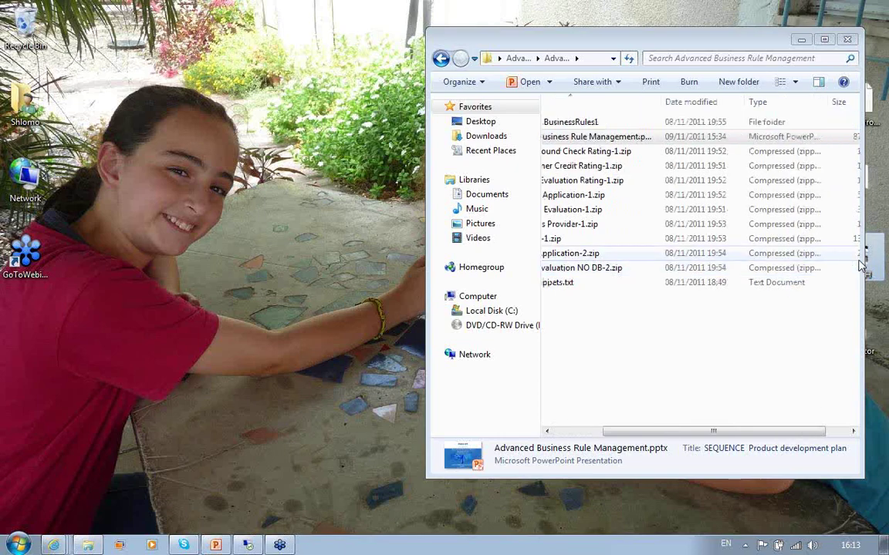
pyautogui.click(848, 40)
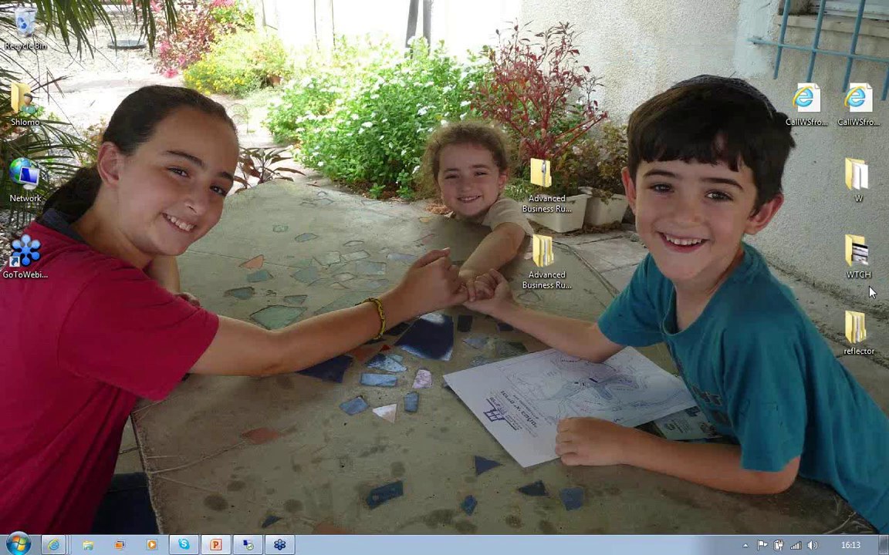
pyautogui.rightClick(267, 549)
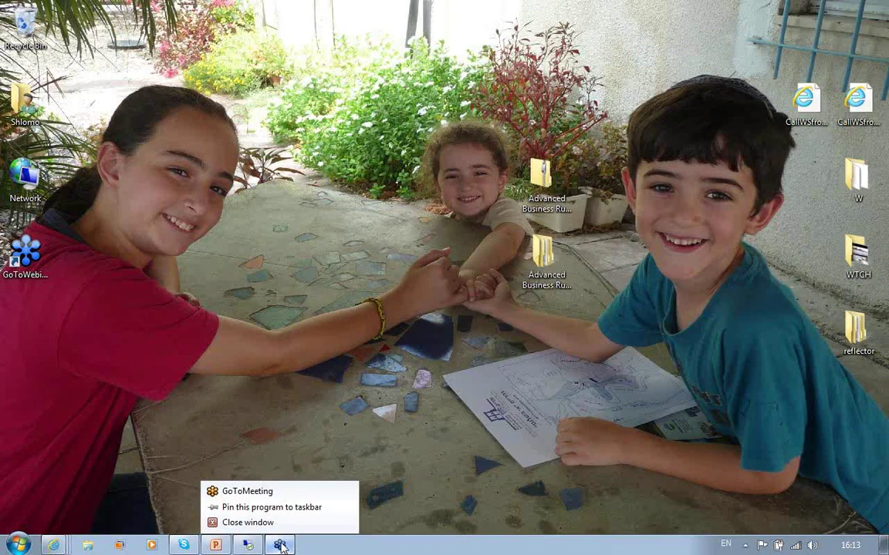
pyautogui.click(291, 500)
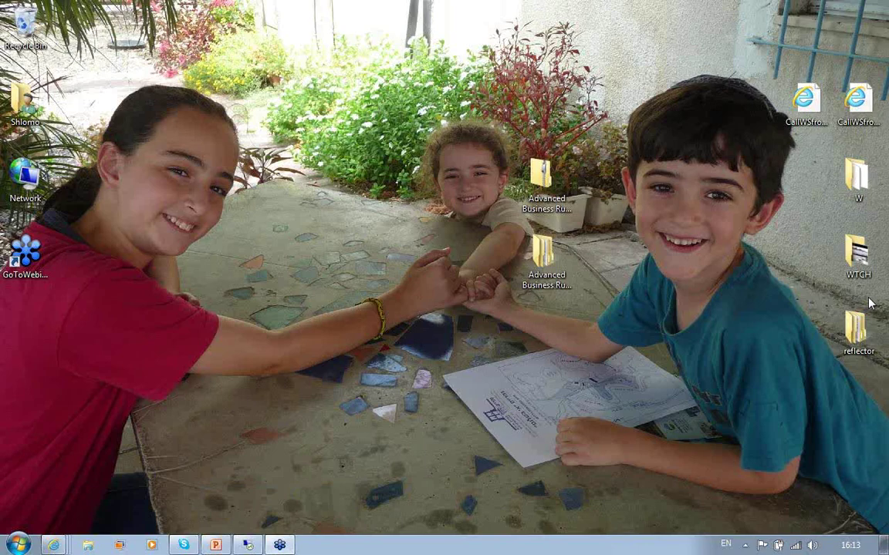
# Step: Move the two CallWSfro... files and the W, WTCH and reflector folders inward on the desktop as a group
pyautogui.click(871, 246)
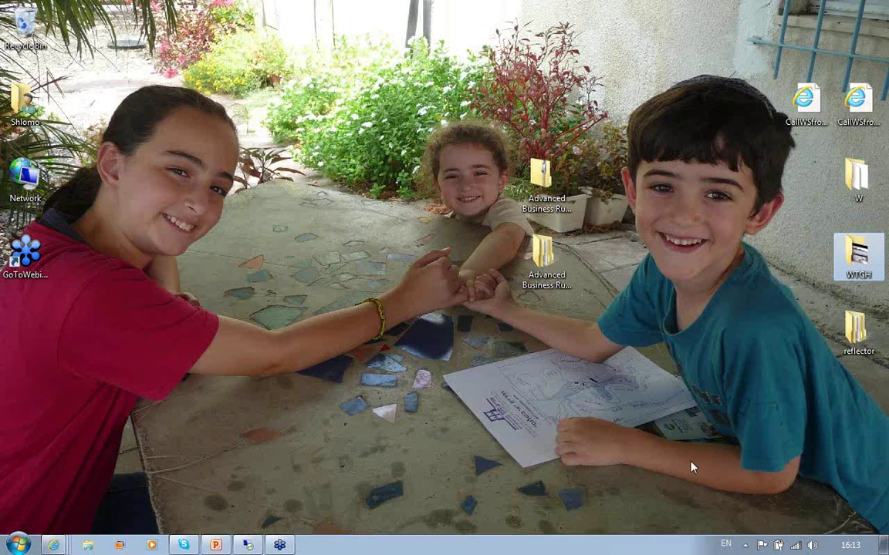
pyautogui.hotkey('alt', 'Tab')
pyautogui.hotkey('alt', 'Tab')
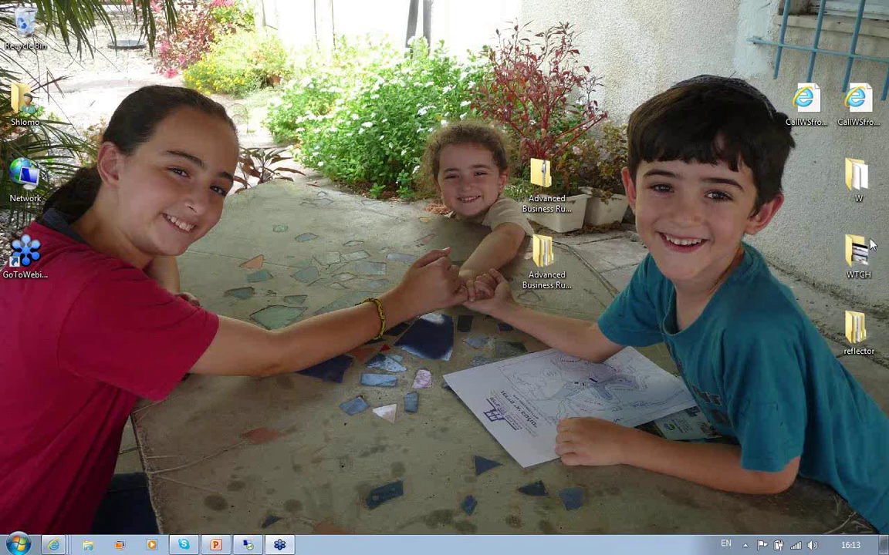
pyautogui.moveTo(726, 45); pyautogui.dragTo(763, 345)
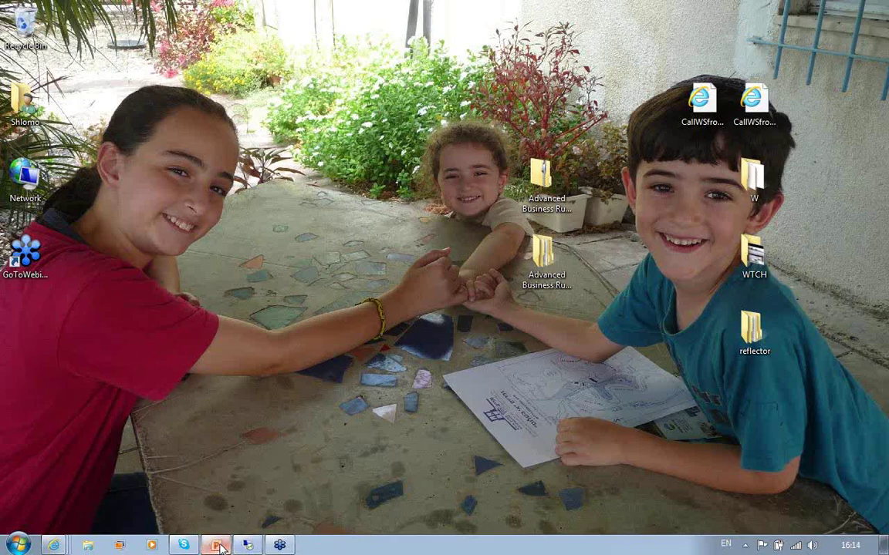
# Step: Switch to PowerPoint, look at the business rule theory slide, and start the slide show from the Actions Taken slide
pyautogui.hotkey('alt', 'Tab')
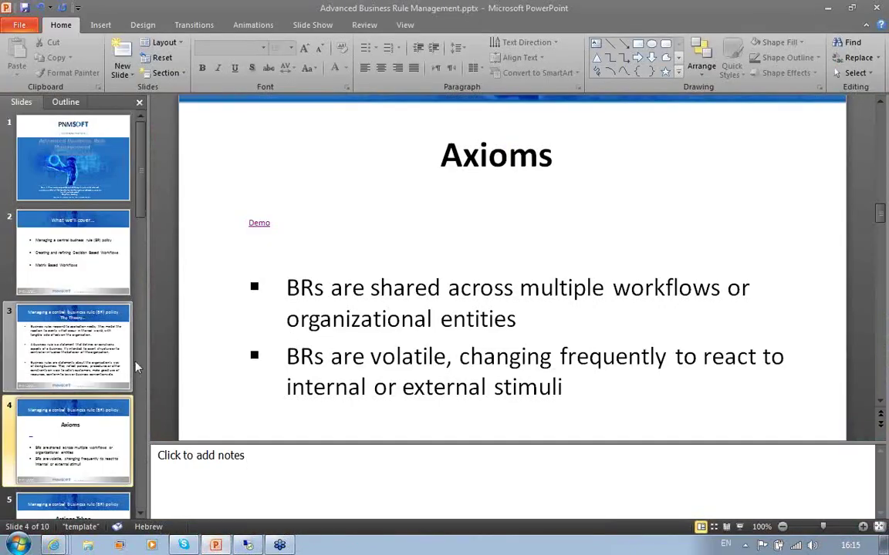
pyautogui.click(93, 349)
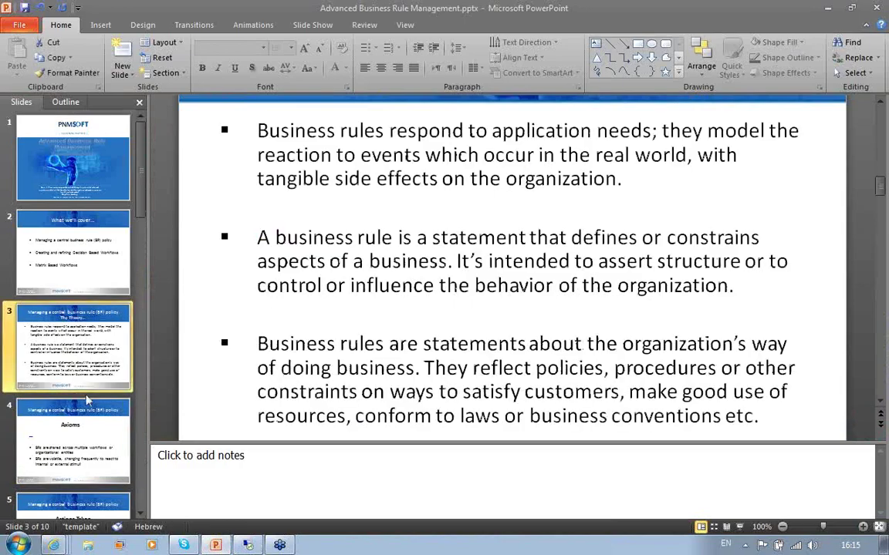
pyautogui.click(80, 375)
pyautogui.click(78, 500)
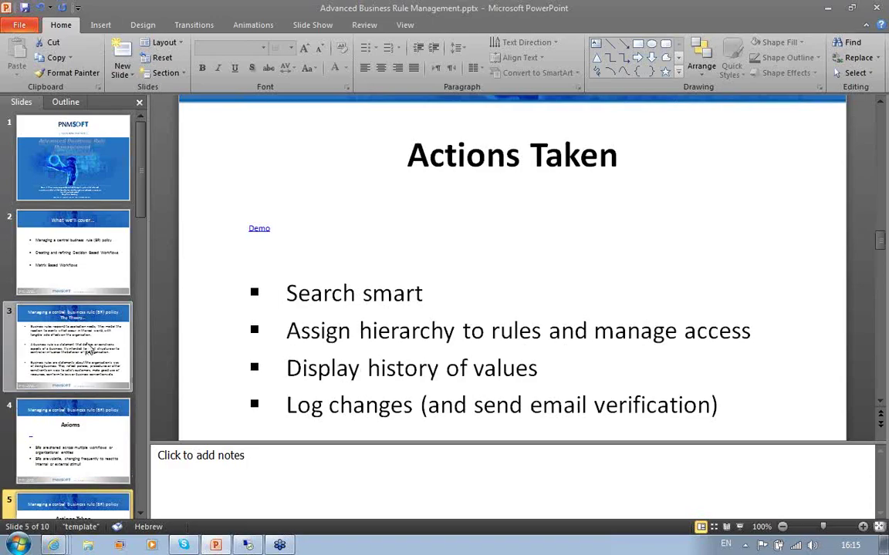
pyautogui.scroll(-2, 87, 349)
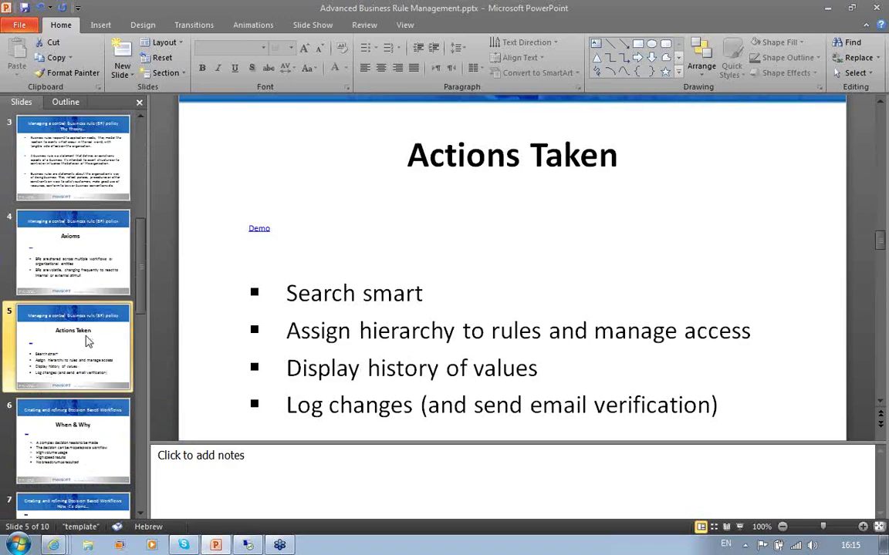
pyautogui.click(740, 527)
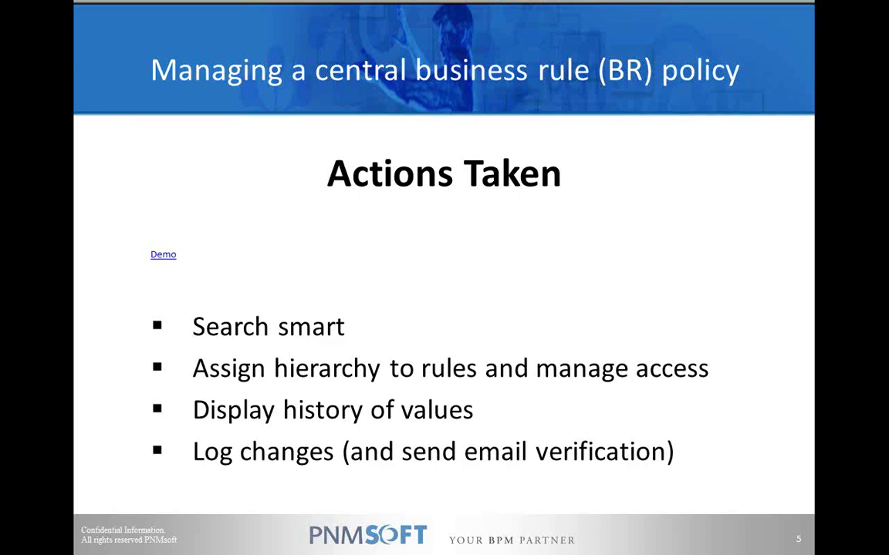
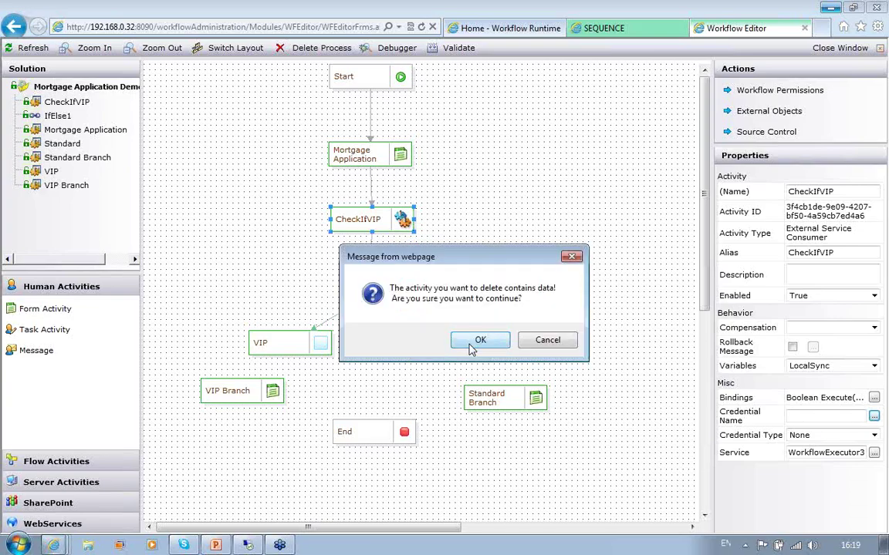
# Step: Delete the CheckIfVIP activity from the Mortgage Application Demo workflow, accepting the loss of its data
pyautogui.click(484, 342)
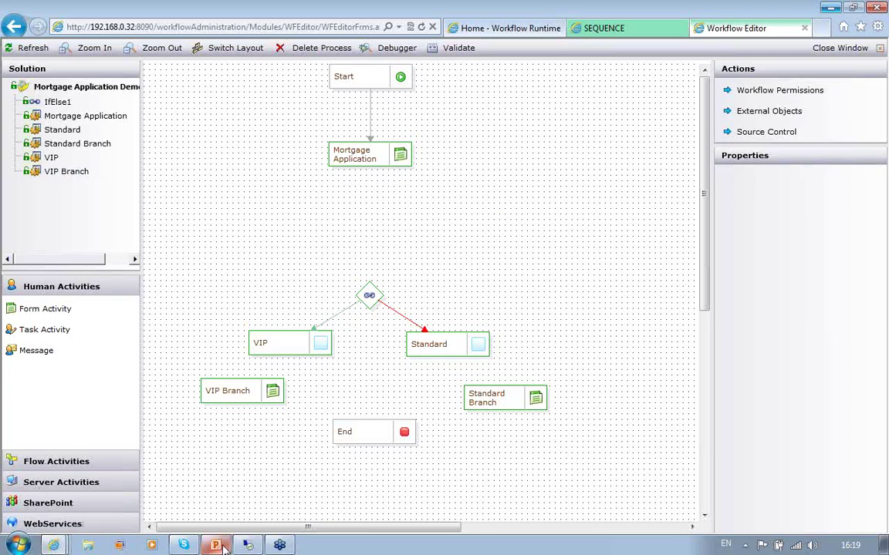
# Step: Switch to Visual Studio in the remote desktop session and go to the Execute method in WorkflowExecutor.cs
pyautogui.click(248, 546)
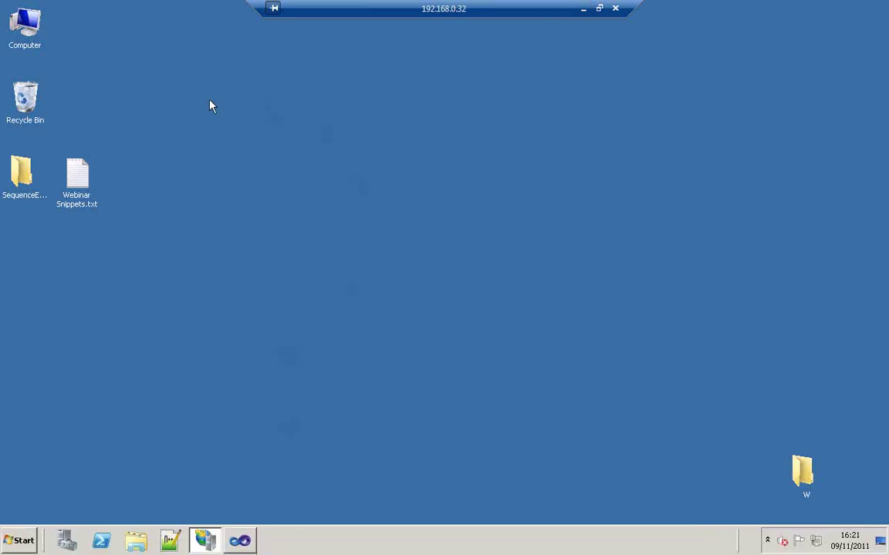
pyautogui.click(240, 540)
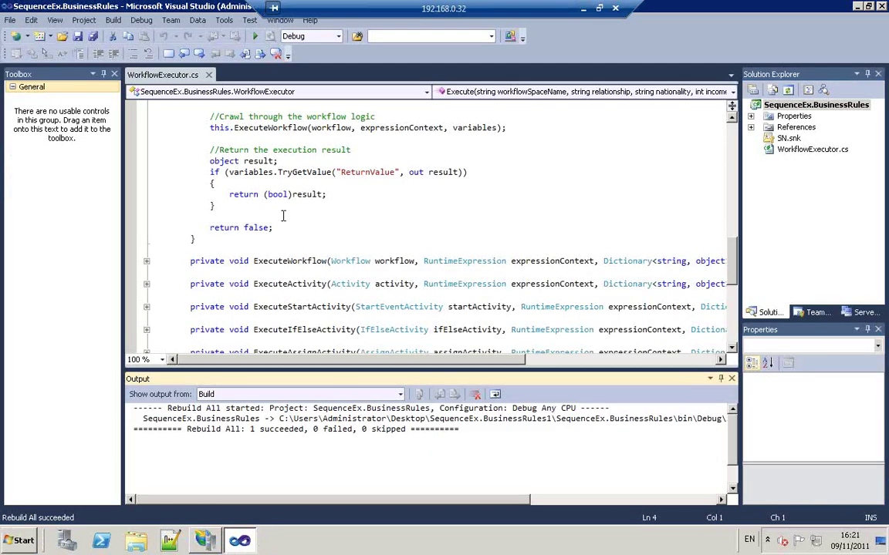
pyautogui.click(332, 193)
pyautogui.scroll(5, 332, 193)
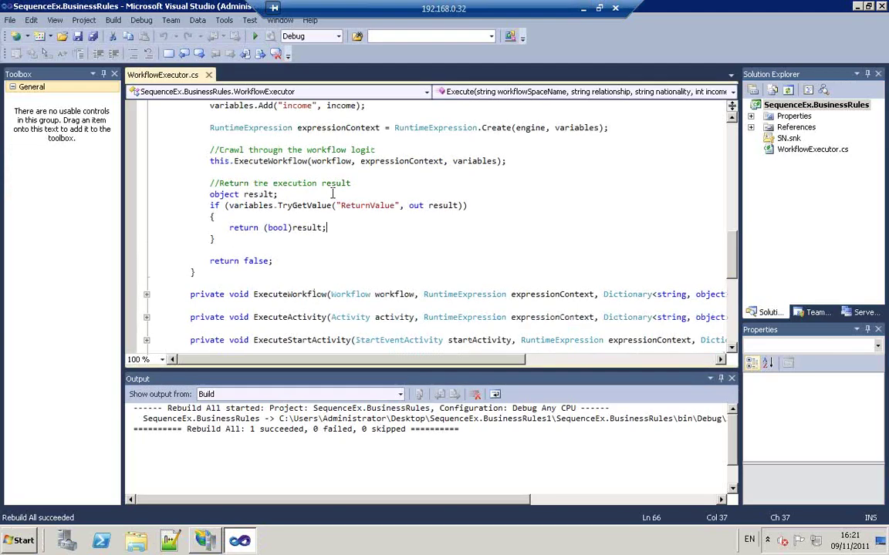
pyautogui.scroll(10, 332, 193)
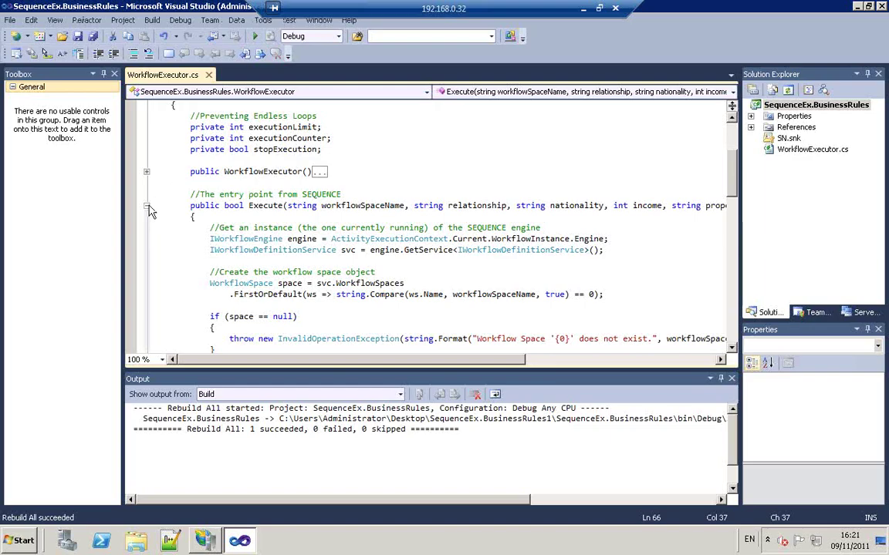
# Step: Collapse the Execute method to view the WorkflowExecutor class outline, and expand it again to show its opening code
pyautogui.click(146, 205)
pyautogui.scroll(3, 208, 195)
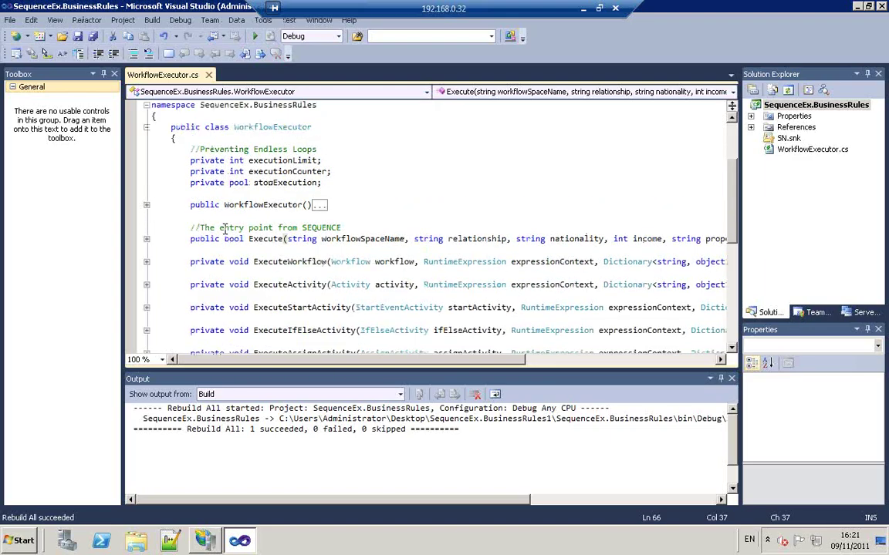
pyautogui.scroll(-2, 225, 227)
pyautogui.click(146, 241)
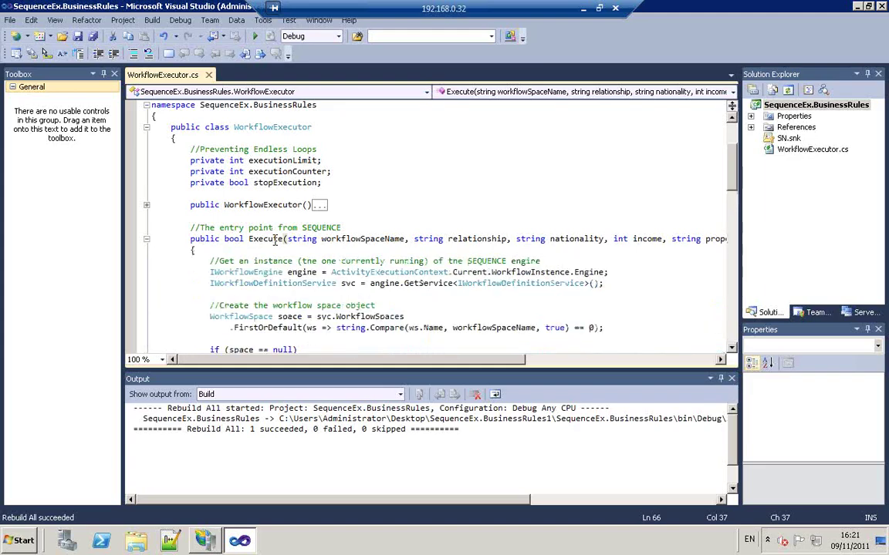
pyautogui.scroll(-1, 274, 241)
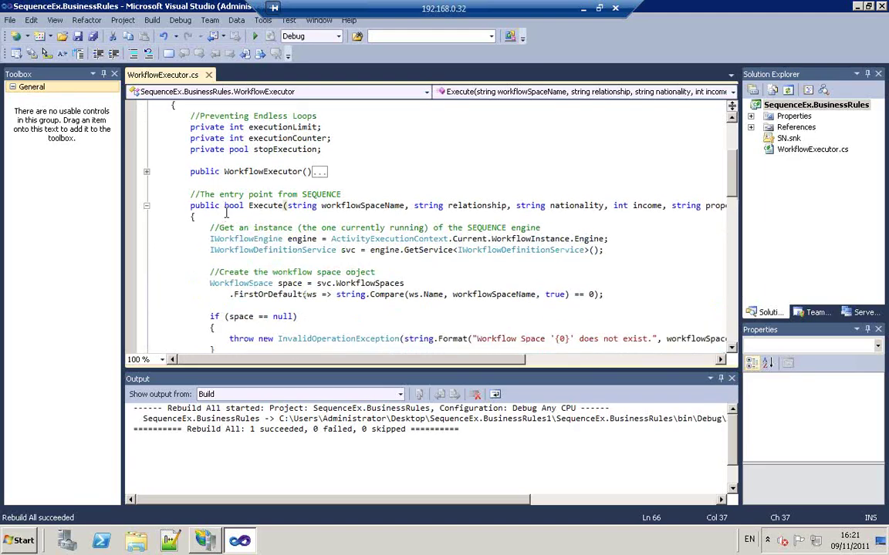
pyautogui.scroll(-1, 226, 213)
pyautogui.scroll(-1, 225, 213)
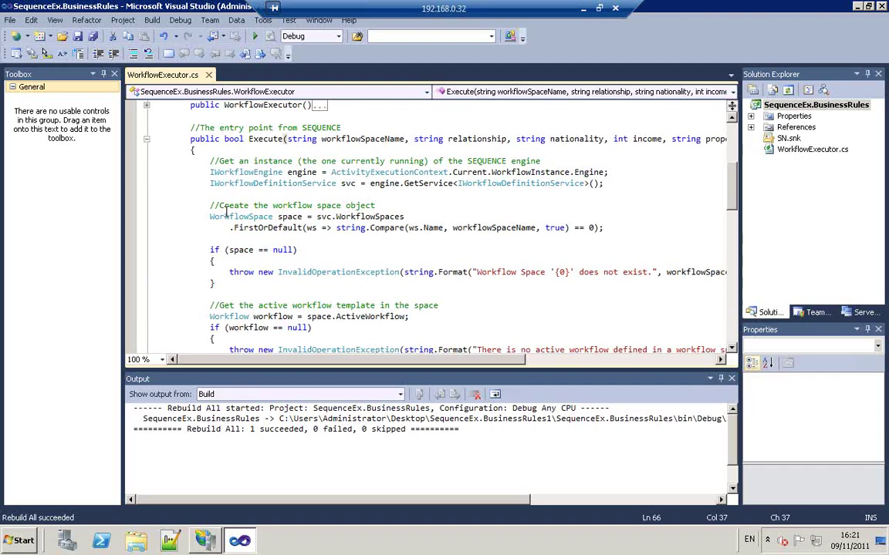
# Step: Examine how the Execute method gets the SEQUENCE engine, creates the workflow space object and fetches the active workflow
pyautogui.click(264, 161)
pyautogui.moveTo(219, 205); pyautogui.dragTo(383, 205)
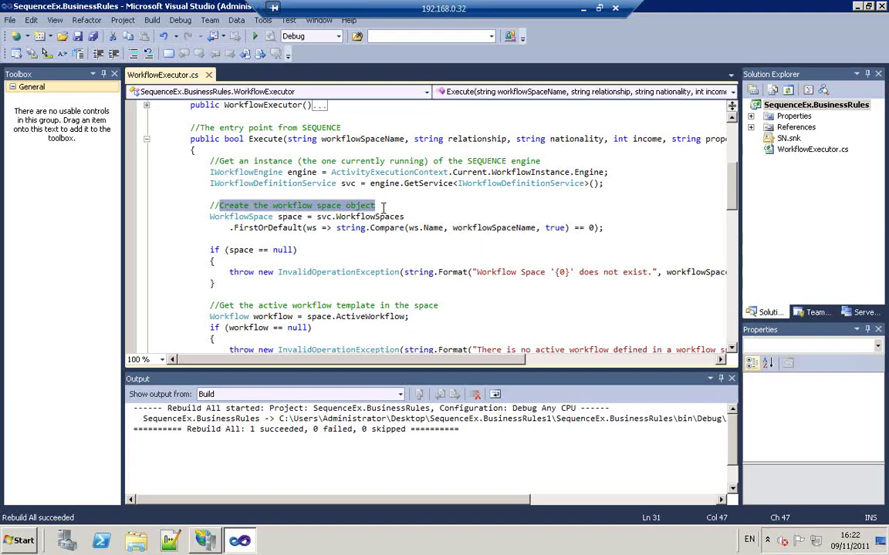
pyautogui.doubleClick(290, 217)
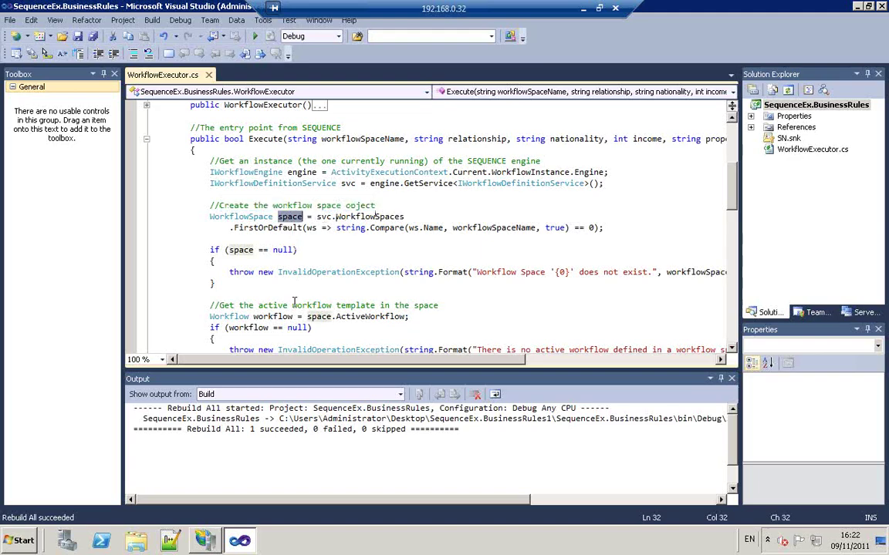
pyautogui.doubleClick(300, 306)
pyautogui.scroll(-2, 299, 308)
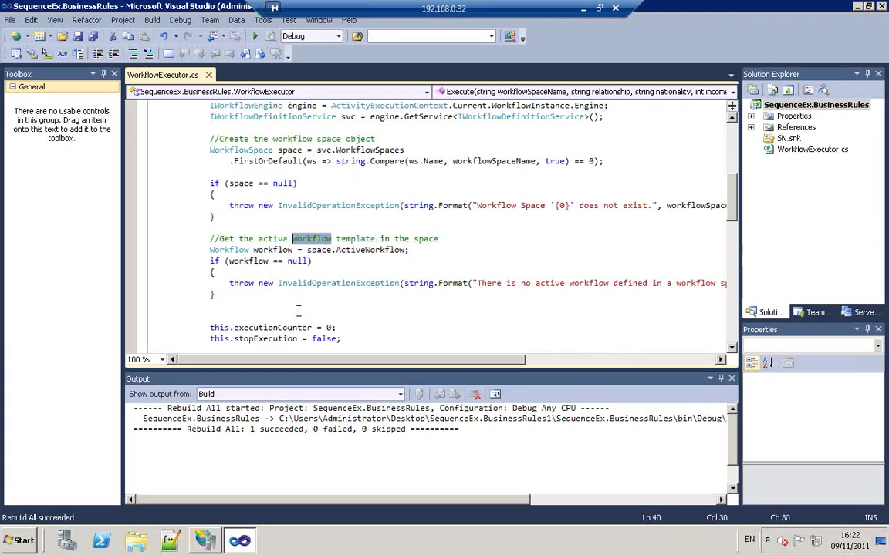
pyautogui.scroll(-2, 298, 311)
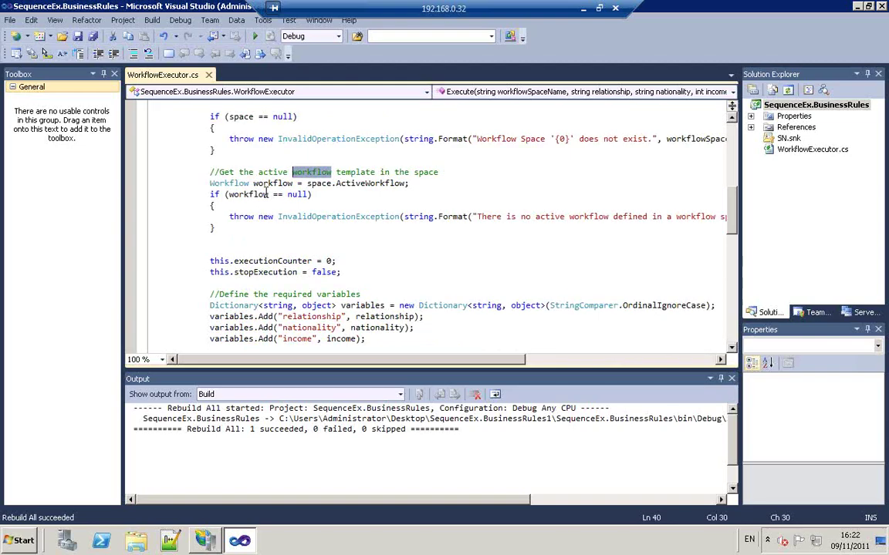
pyautogui.doubleClick(269, 183)
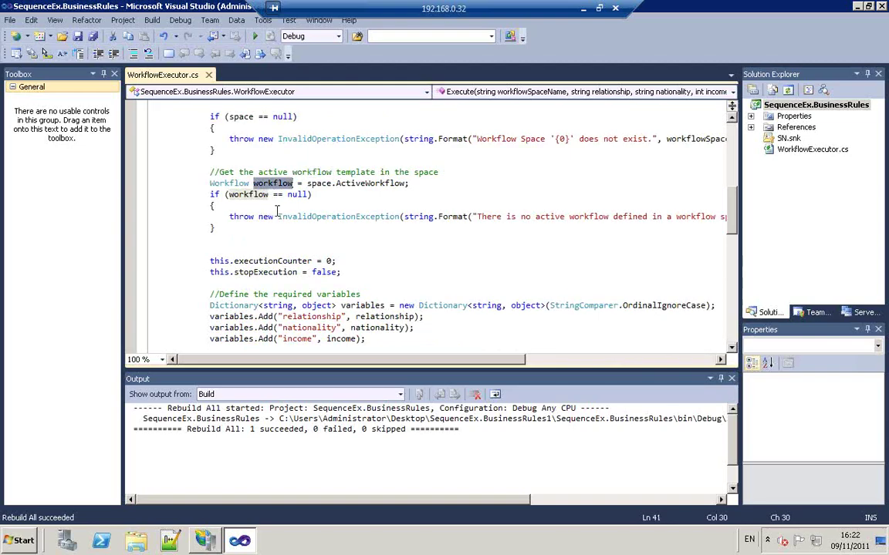
# Step: Examine the relationship, nationality and income variables and compare them with the parameters in the Execute method's signature
pyautogui.scroll(-2, 276, 210)
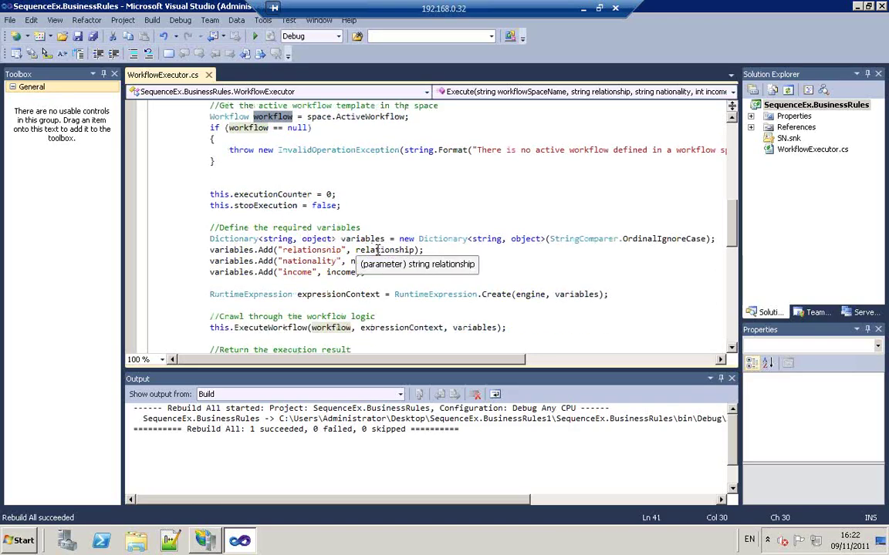
pyautogui.doubleClick(378, 251)
pyautogui.scroll(2, 372, 272)
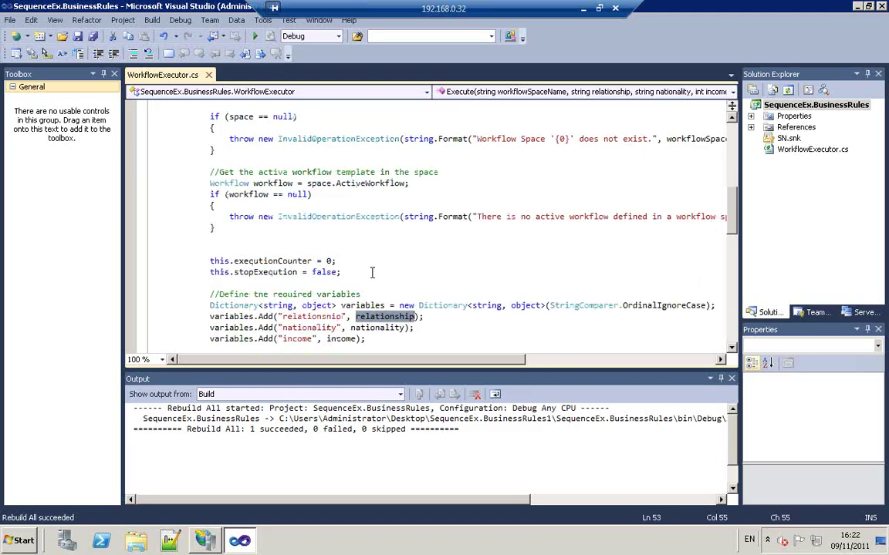
pyautogui.scroll(5, 372, 272)
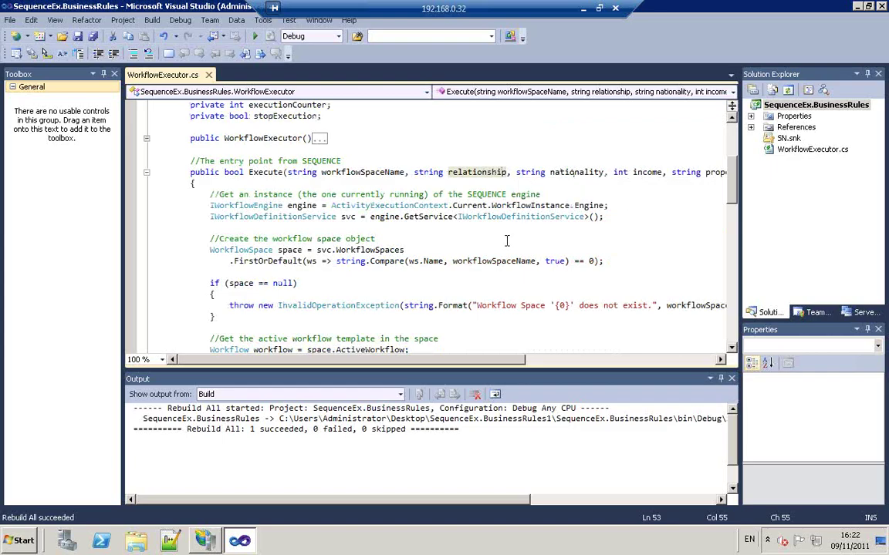
pyautogui.moveTo(508, 360); pyautogui.dragTo(481, 363)
pyautogui.scroll(-4, 440, 214)
pyautogui.scroll(-4, 441, 218)
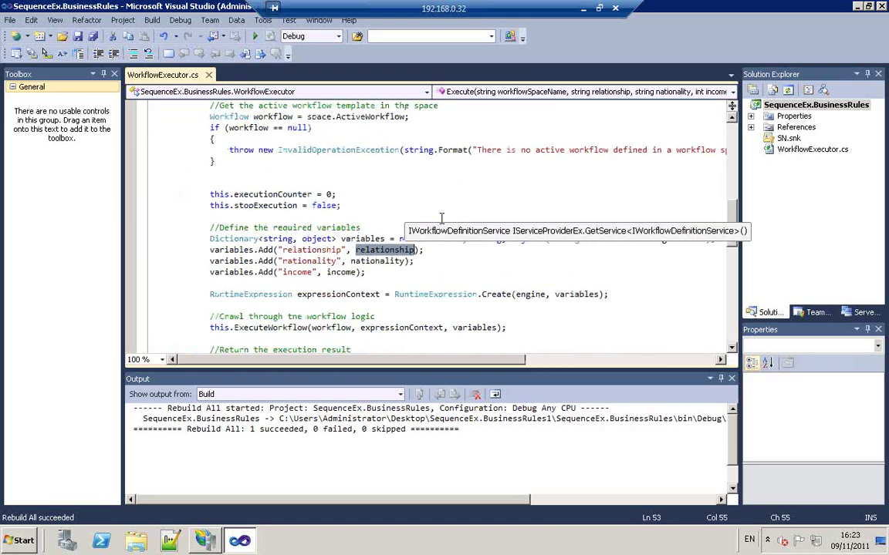
pyautogui.click(402, 261)
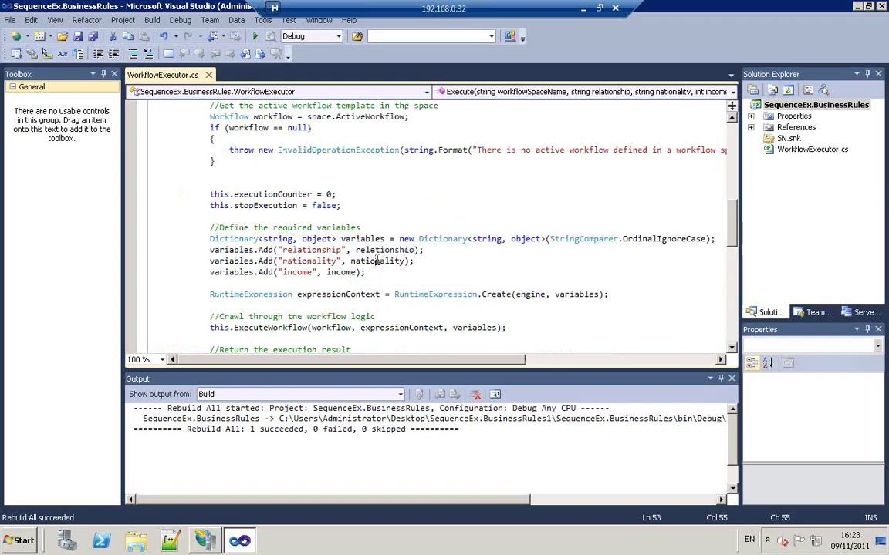
pyautogui.click(354, 272)
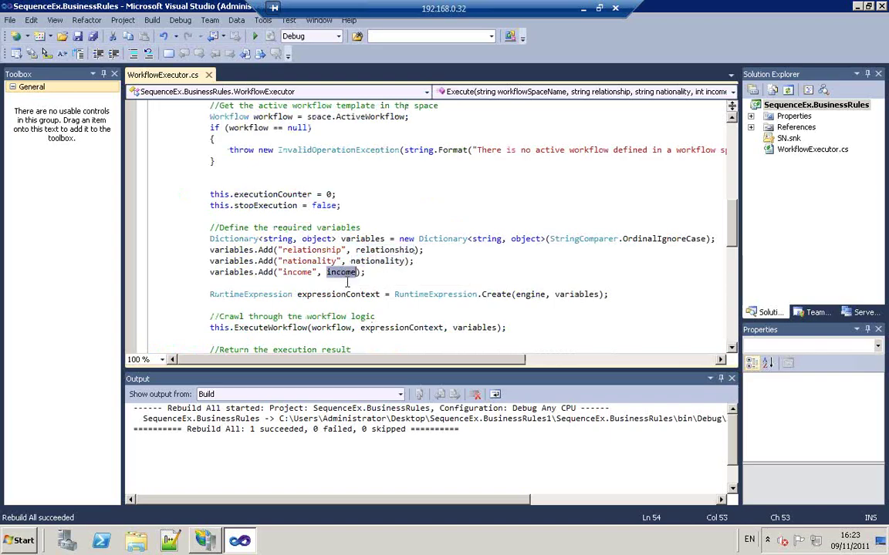
pyautogui.click(423, 261)
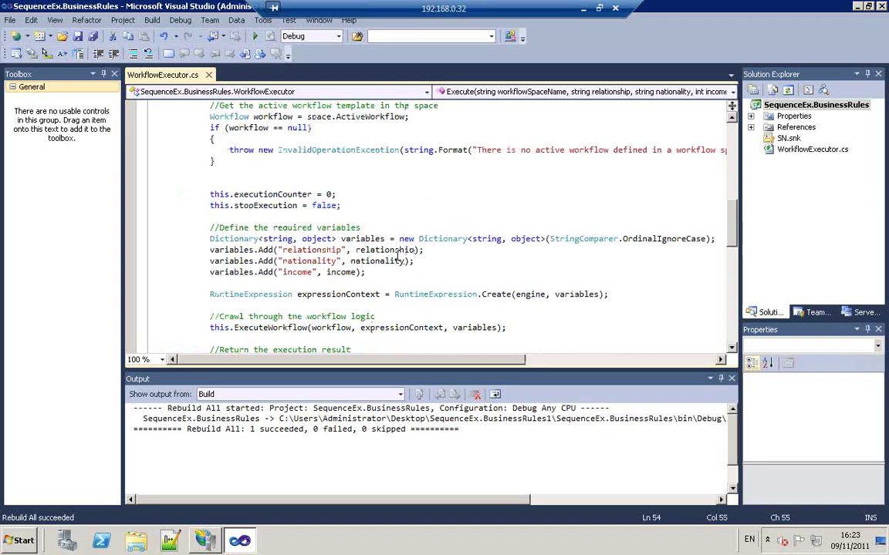
# Step: Examine the expressionContext creation and the ExecuteWorkflow call that crawls through the workflow logic
pyautogui.scroll(-2, 409, 258)
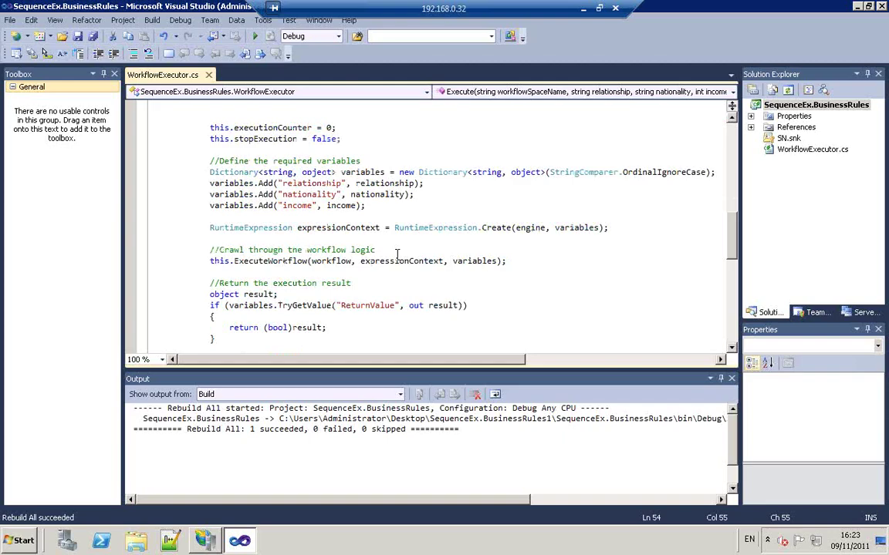
pyautogui.doubleClick(360, 229)
pyautogui.click(357, 229)
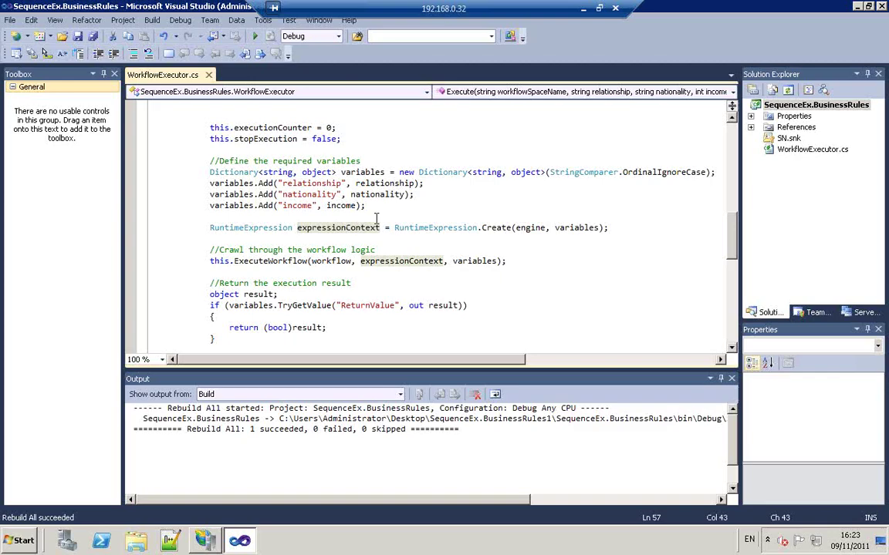
pyautogui.click(269, 261)
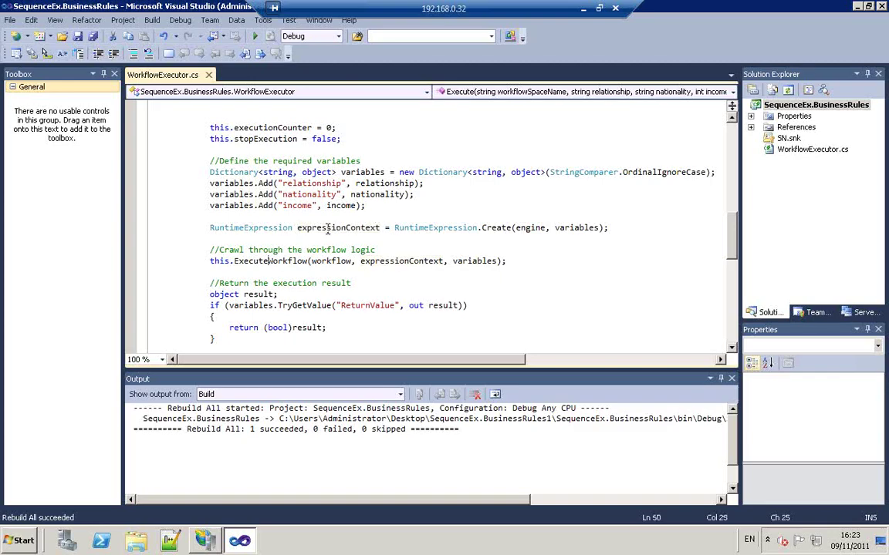
# Step: Examine the private methods below Execute that handle the generic, start, IfElse and assign activities
pyautogui.scroll(-1, 327, 229)
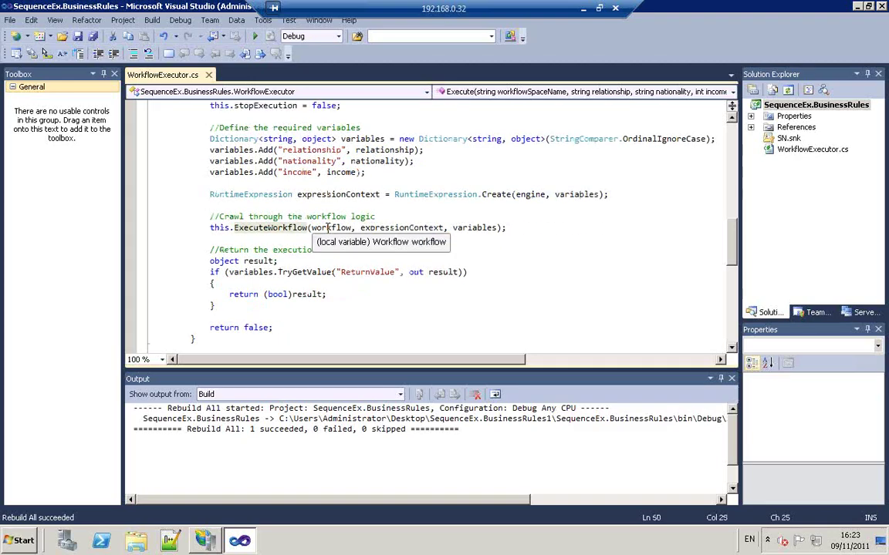
pyautogui.scroll(-1, 327, 228)
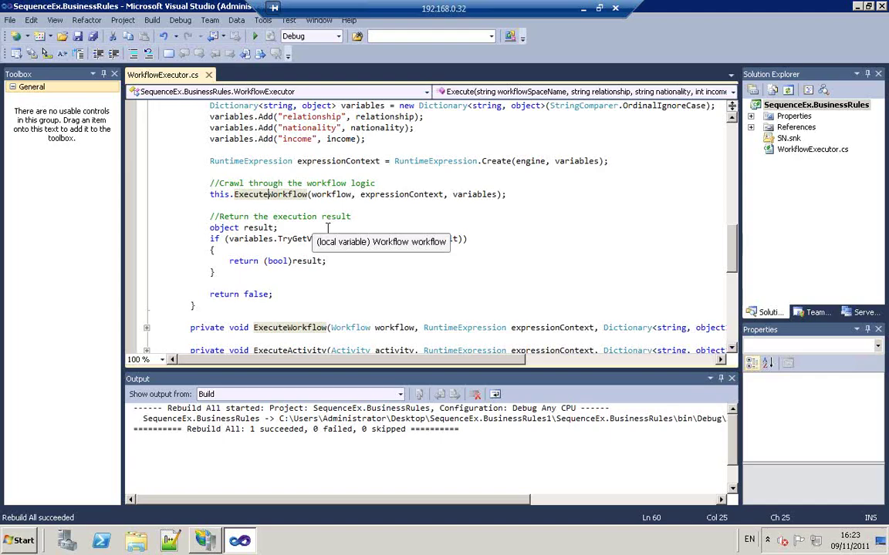
pyautogui.scroll(-4, 327, 227)
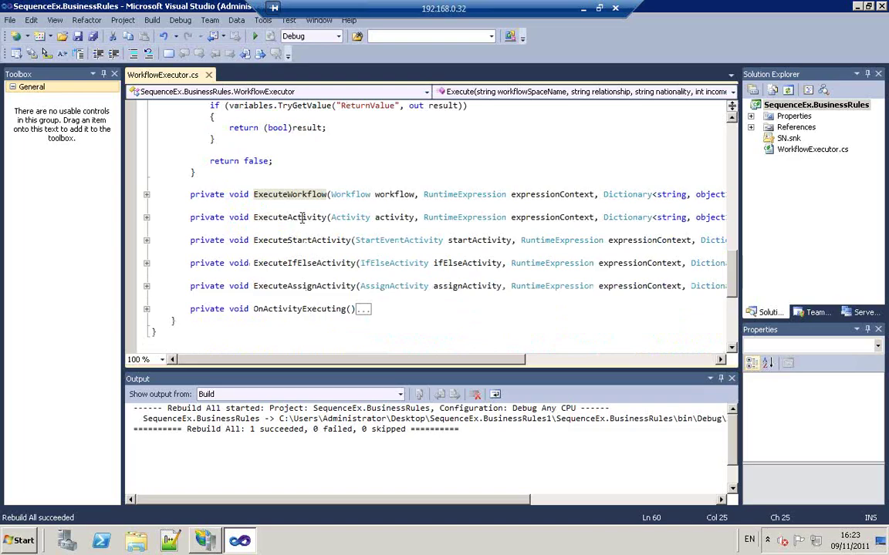
pyautogui.click(302, 217)
pyautogui.click(305, 240)
pyautogui.click(306, 263)
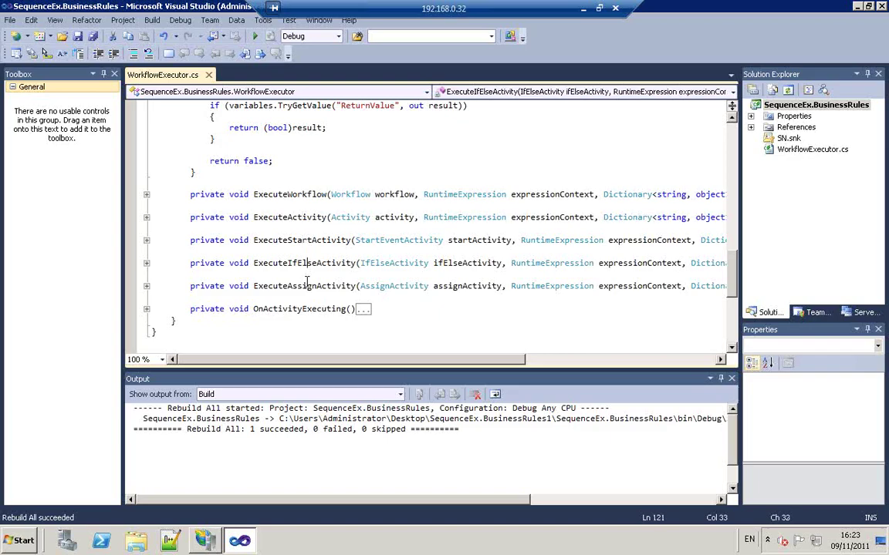
pyautogui.click(307, 286)
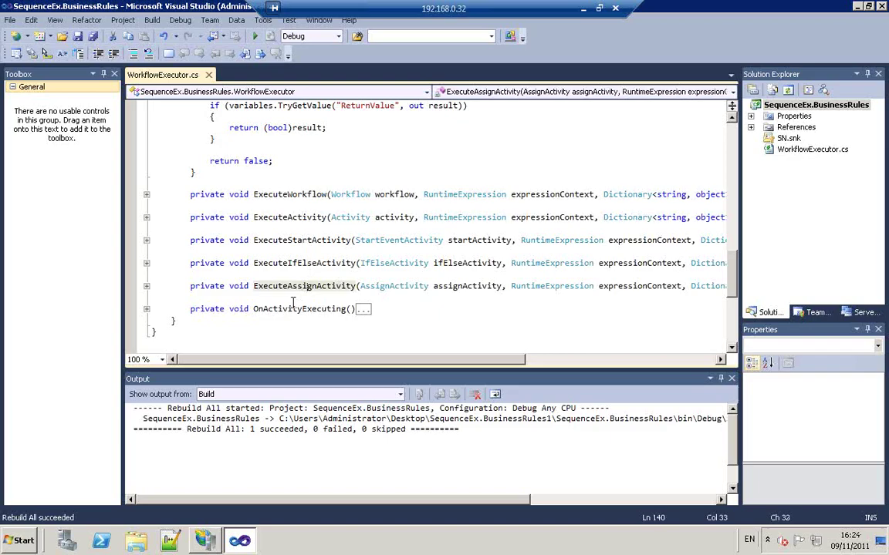
# Step: Expand the OnActivityExecuting method to examine its execution limit check, and collapse it again
pyautogui.click(147, 308)
pyautogui.scroll(-4, 251, 272)
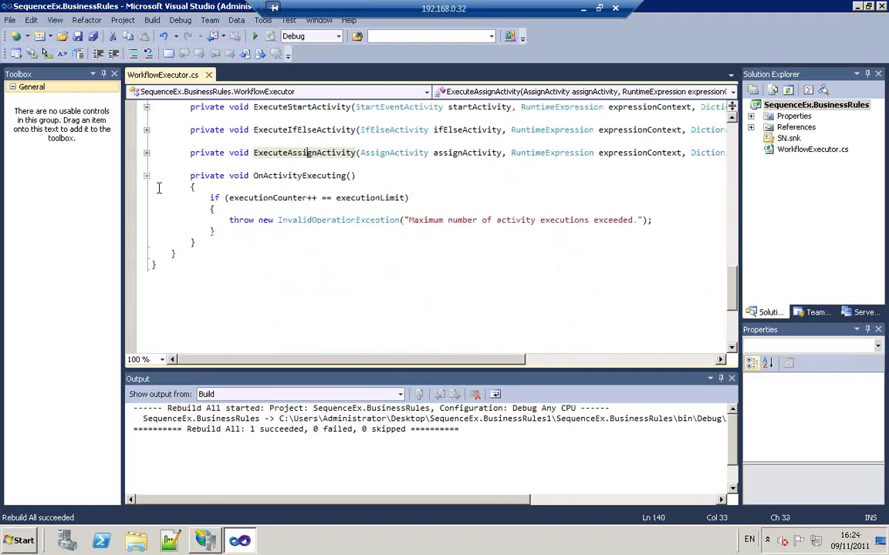
pyautogui.click(146, 176)
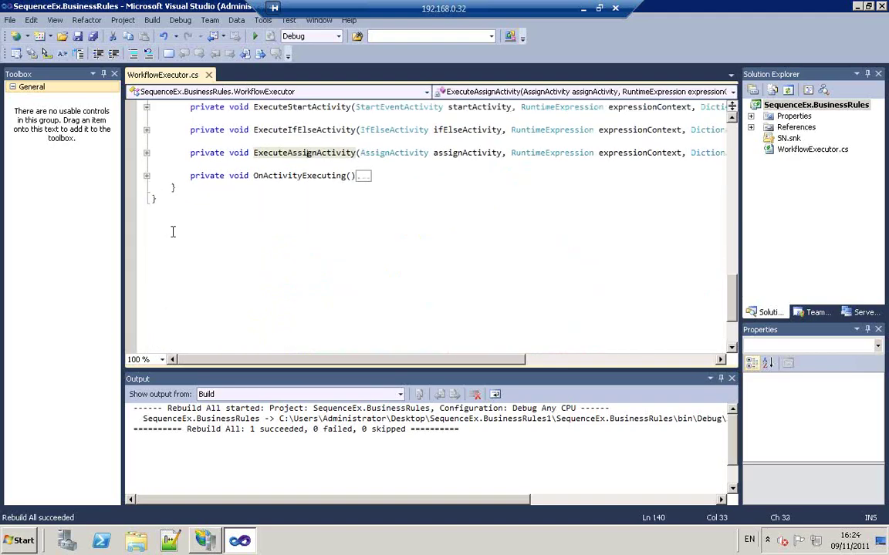
pyautogui.scroll(1, 173, 231)
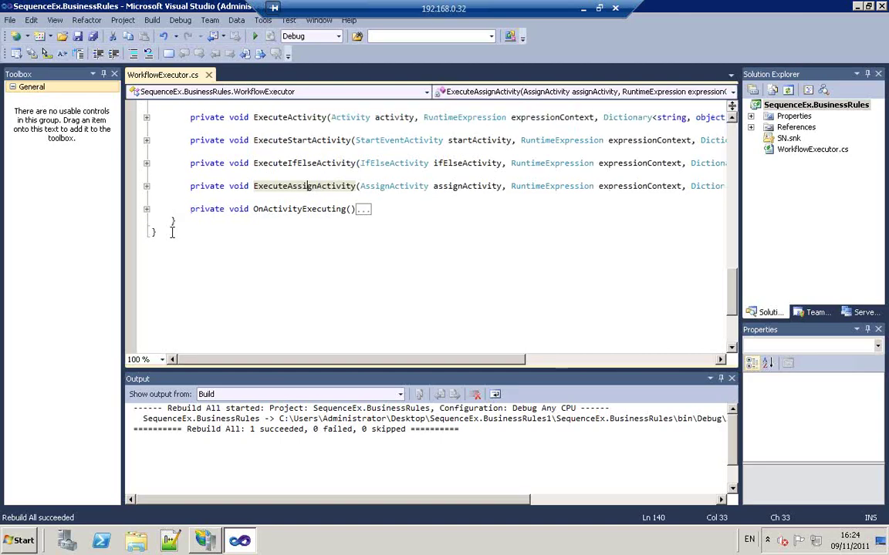
# Step: Expand ExecuteIfElseActivity to examine how it evaluates the condition and follows the matching link, and collapse it again
pyautogui.click(146, 163)
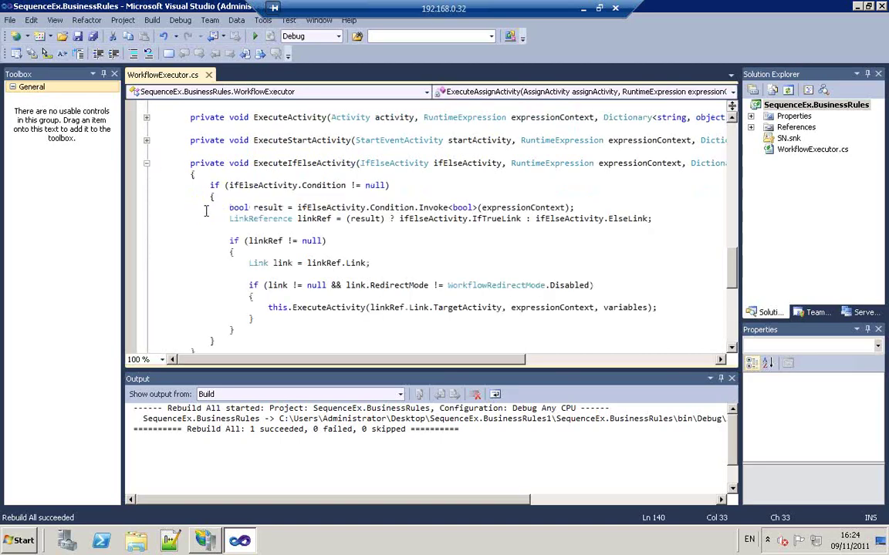
pyautogui.scroll(-2, 206, 211)
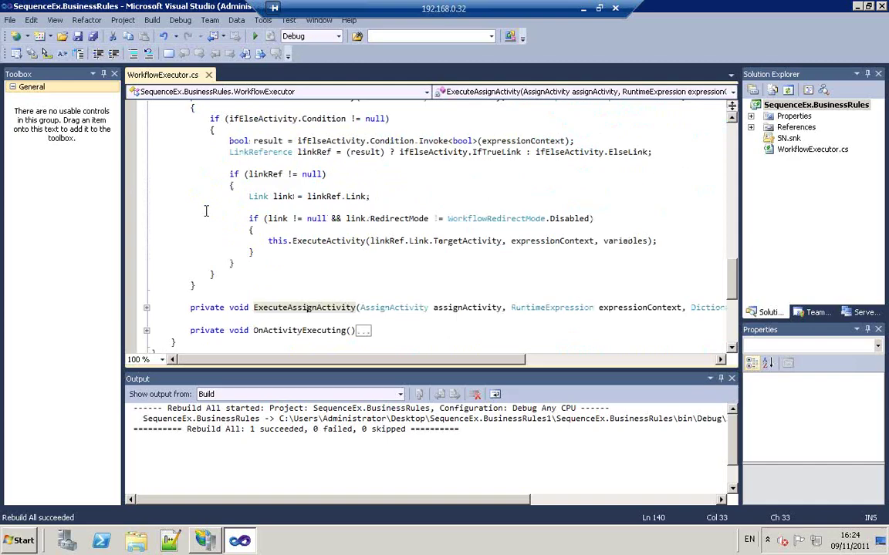
pyautogui.scroll(2, 205, 211)
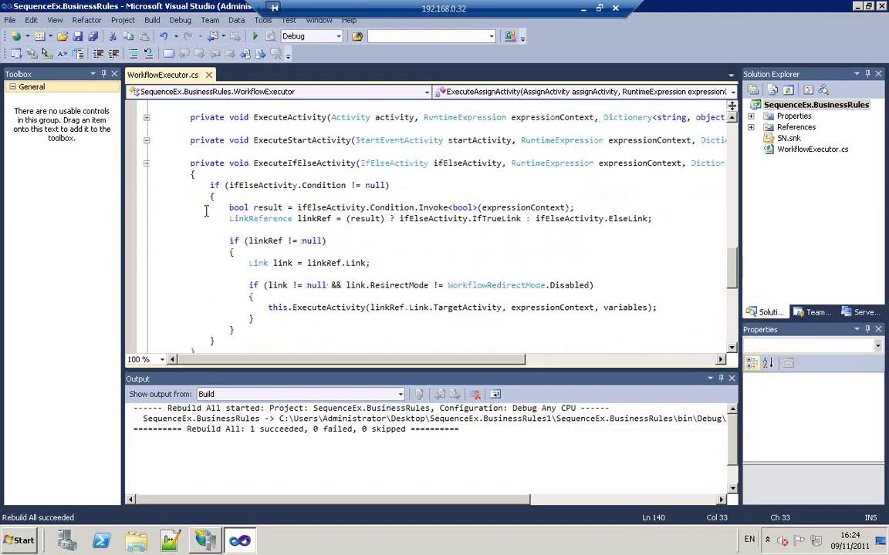
pyautogui.click(147, 165)
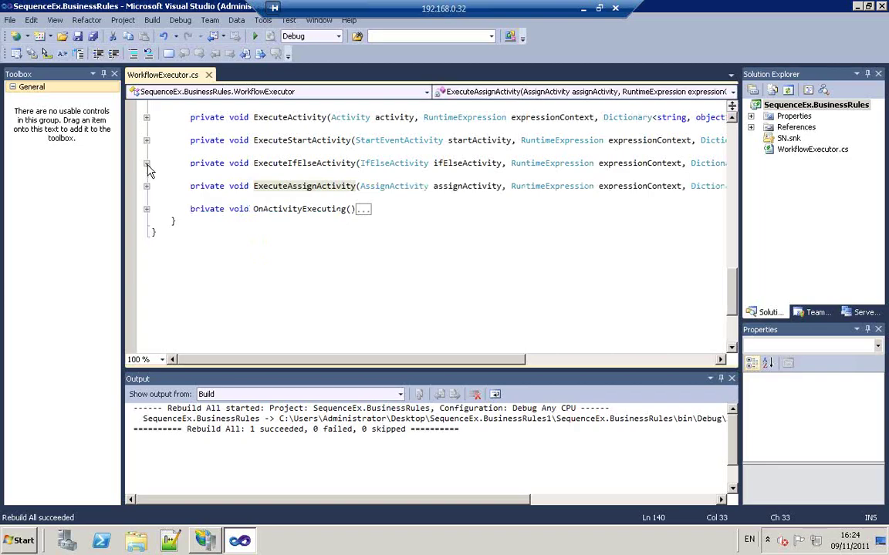
pyautogui.click(284, 163)
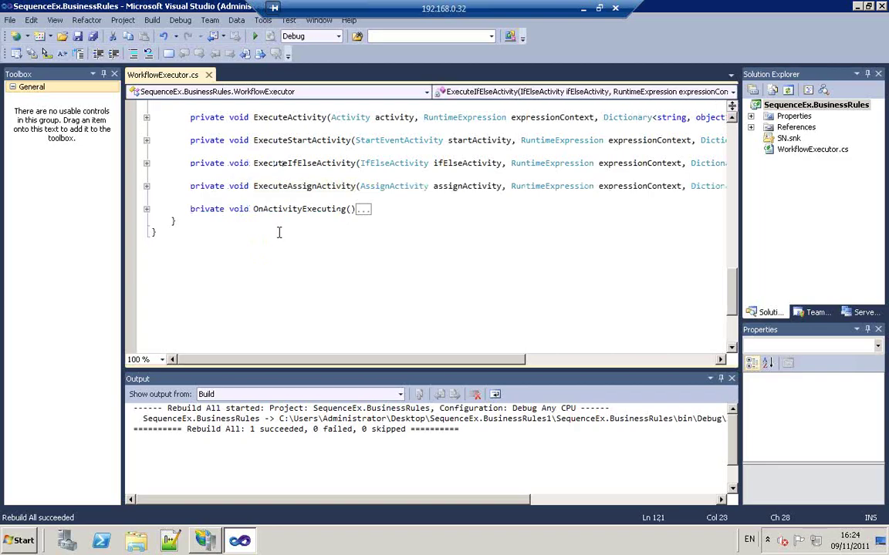
# Step: Examine how the Execute method reads the "ReturnValue" variable into result and returns it as a bool
pyautogui.scroll(3, 279, 233)
pyautogui.scroll(1, 279, 233)
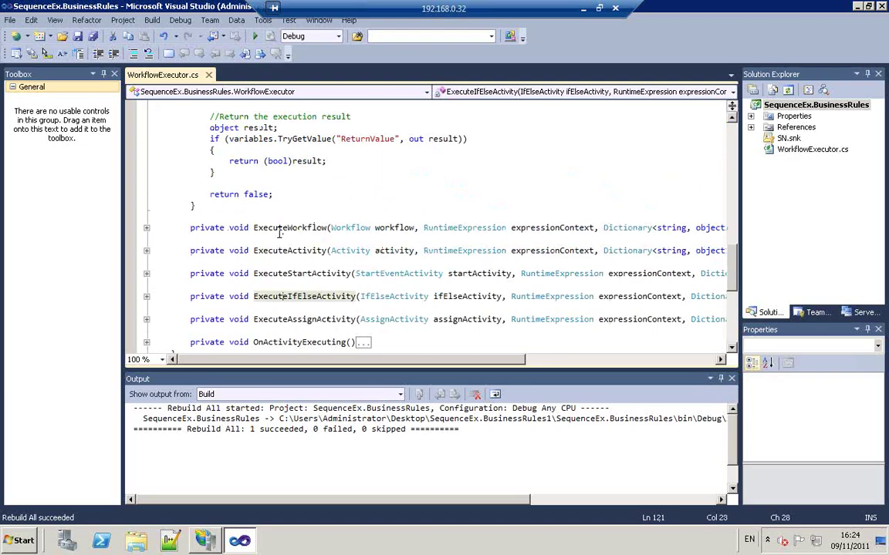
pyautogui.press('Right')
pyautogui.press('Right')
pyautogui.press('Right')
pyautogui.press('Right')
pyautogui.press('Right')
pyautogui.hotkey('ctrl', '-')
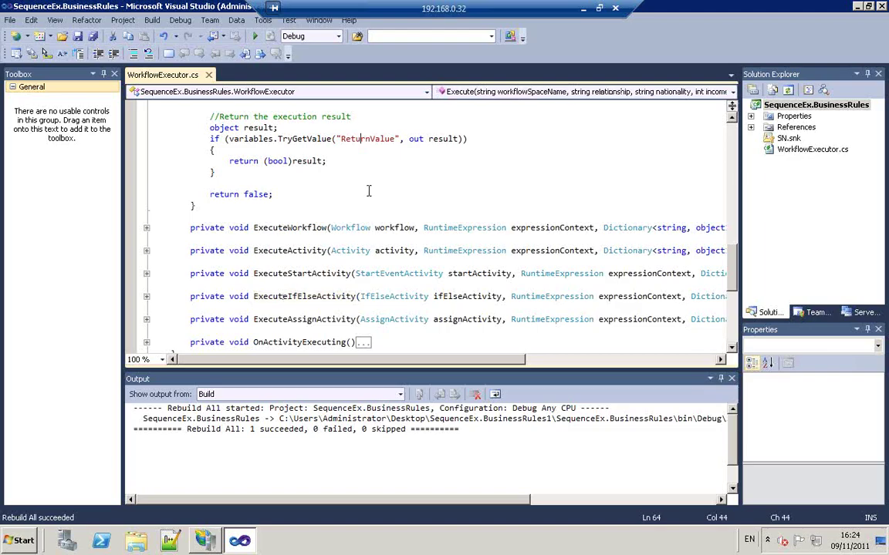
pyautogui.scroll(1, 368, 190)
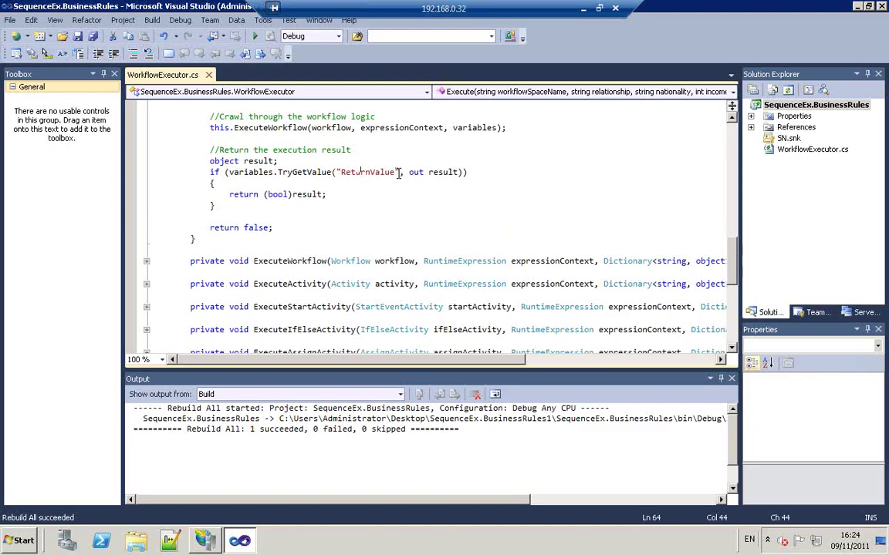
pyautogui.moveTo(394, 172); pyautogui.dragTo(340, 172)
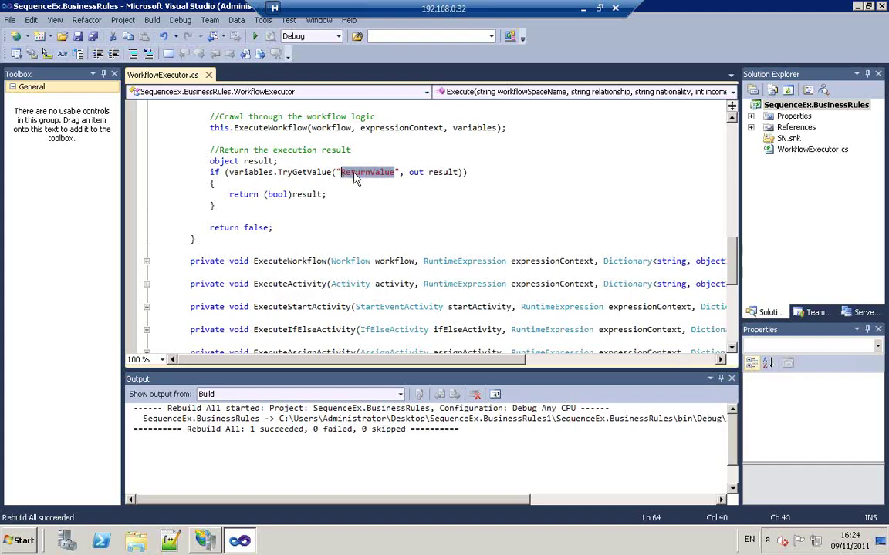
pyautogui.click(356, 177)
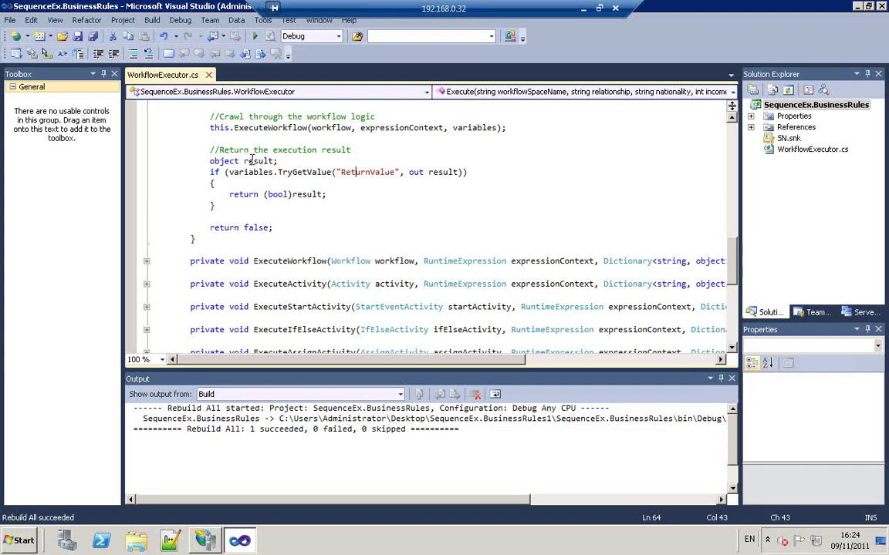
pyautogui.doubleClick(258, 162)
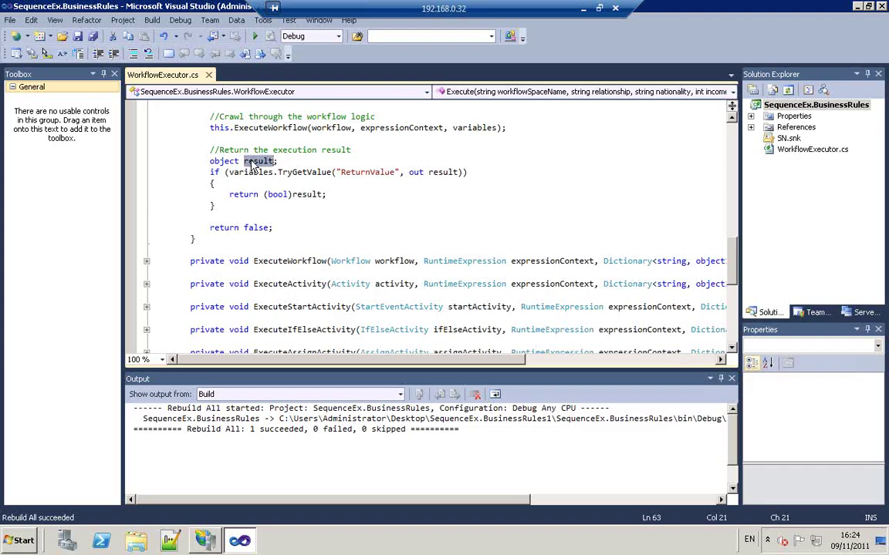
pyautogui.doubleClick(307, 194)
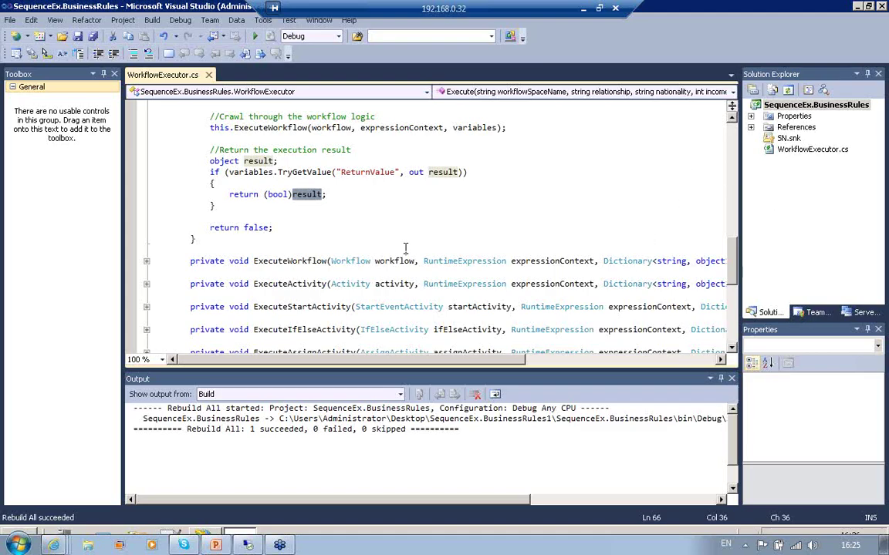
pyautogui.click(333, 196)
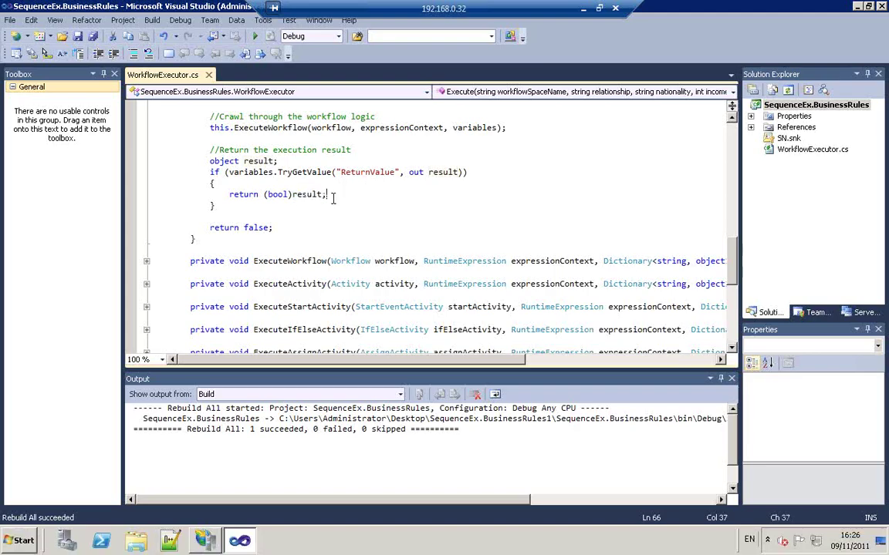
# Step: Switch to SEQUENCE administration in the browser, open the Mortgage Evaluation NO DB workflow for editing, and move AssignVIP closer below its IfElse activity
pyautogui.click(583, 10)
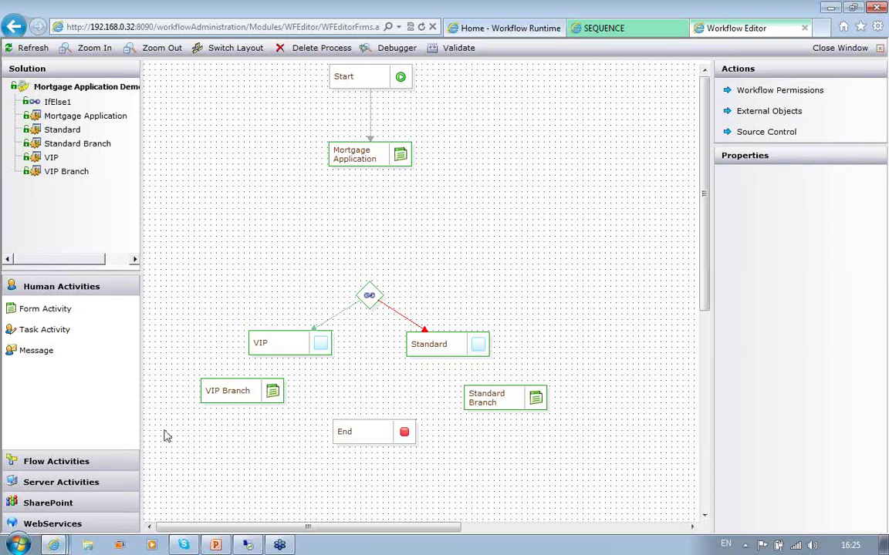
pyautogui.click(602, 28)
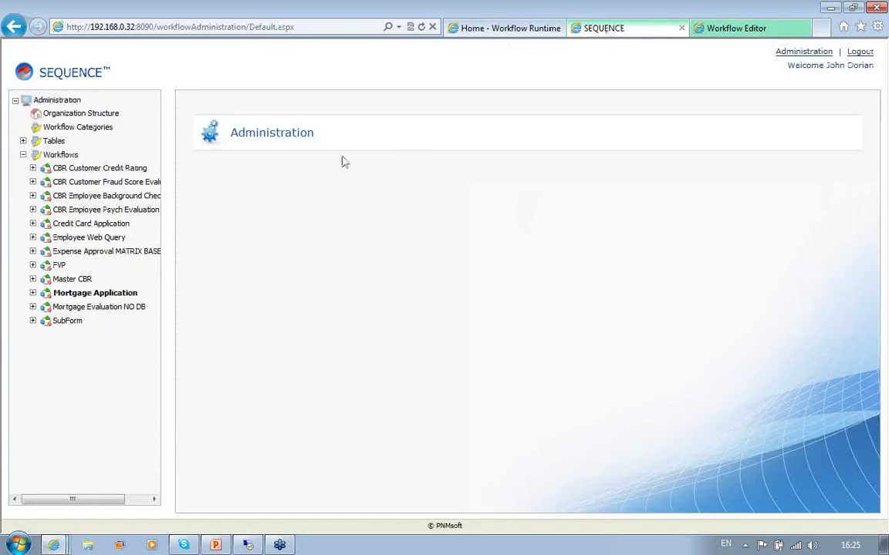
pyautogui.click(103, 308)
pyautogui.rightClick(104, 312)
pyautogui.click(117, 324)
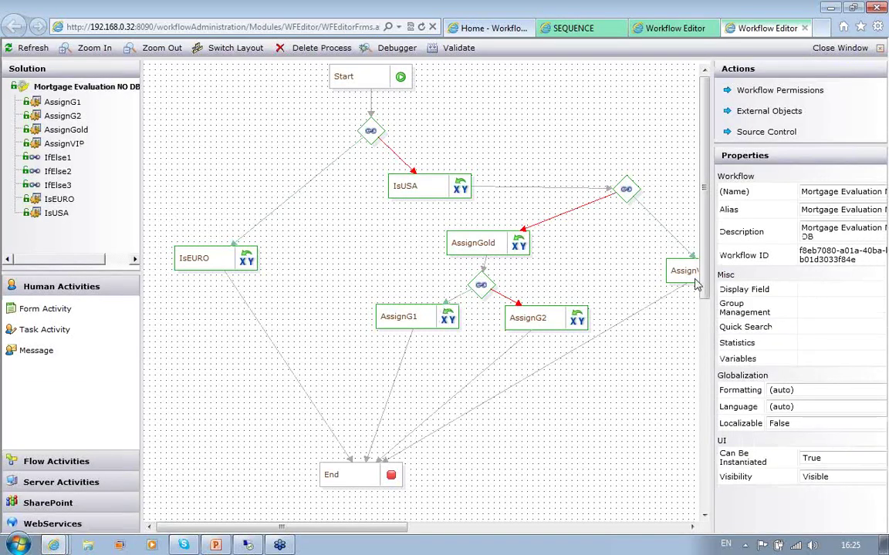
pyautogui.click(652, 277)
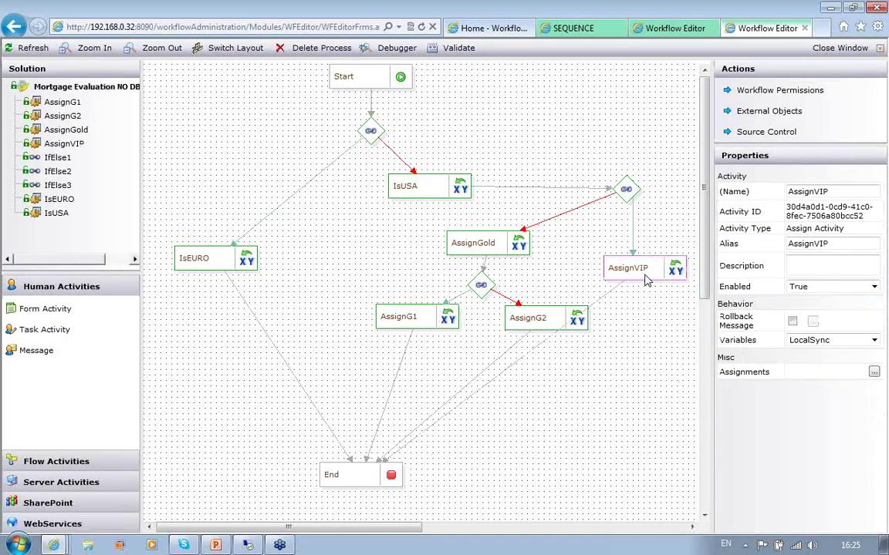
pyautogui.moveTo(652, 279); pyautogui.dragTo(656, 284)
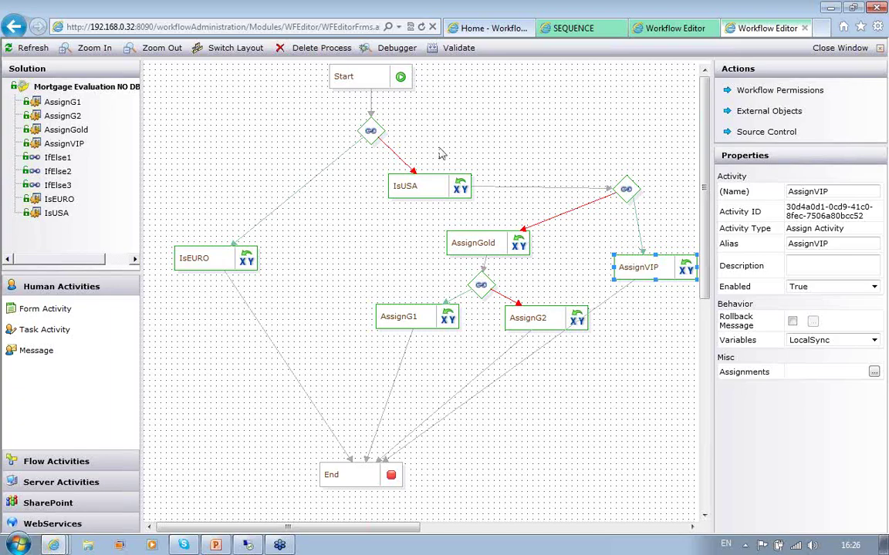
# Step: Open the condition of the first IfElse activity, examine the Nationality expression of the brIsEURO rule, and close the rules wizard
pyautogui.click(370, 134)
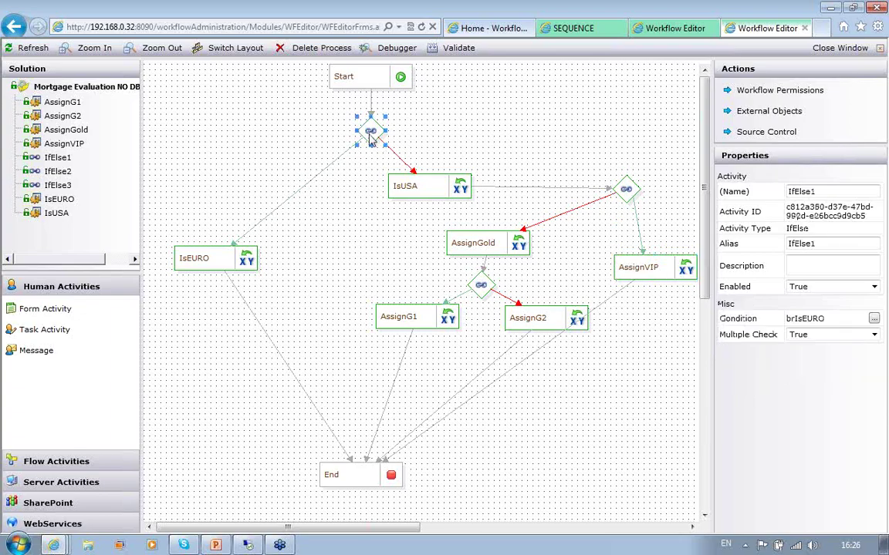
pyautogui.click(873, 319)
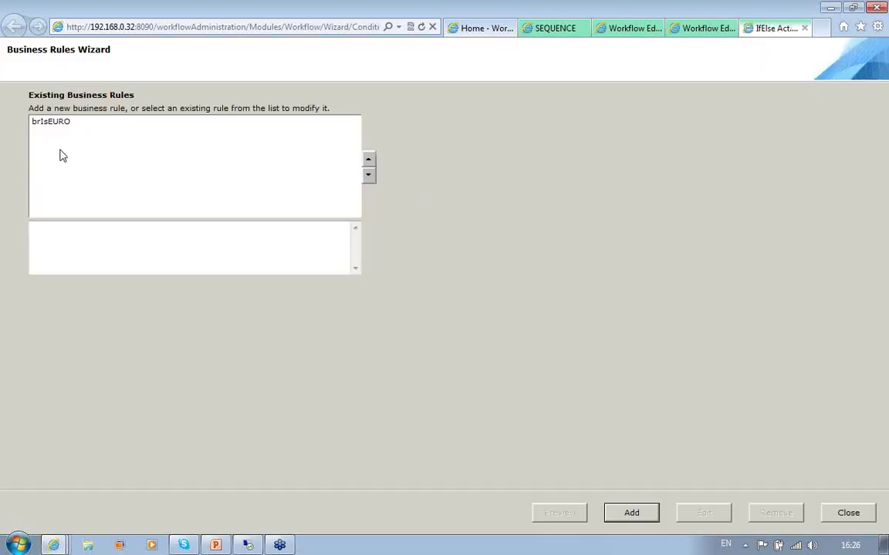
pyautogui.click(43, 120)
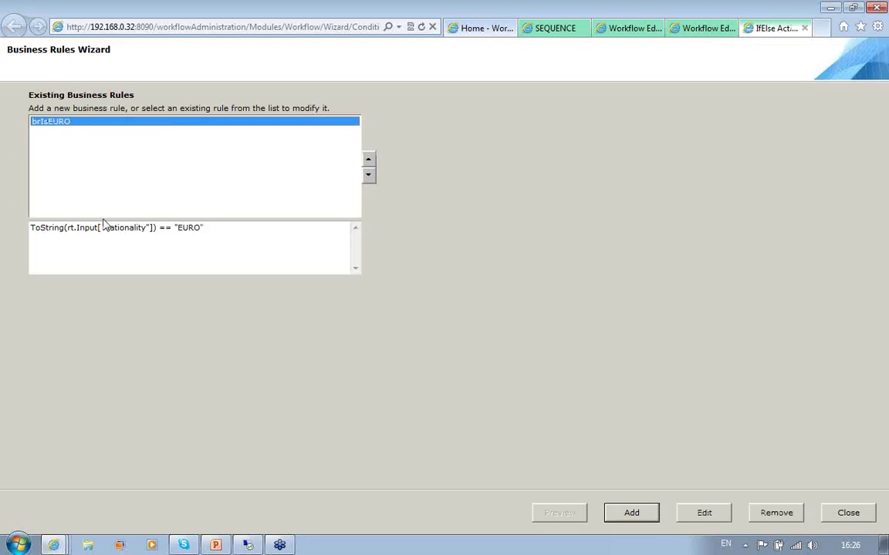
pyautogui.moveTo(104, 228); pyautogui.dragTo(147, 229)
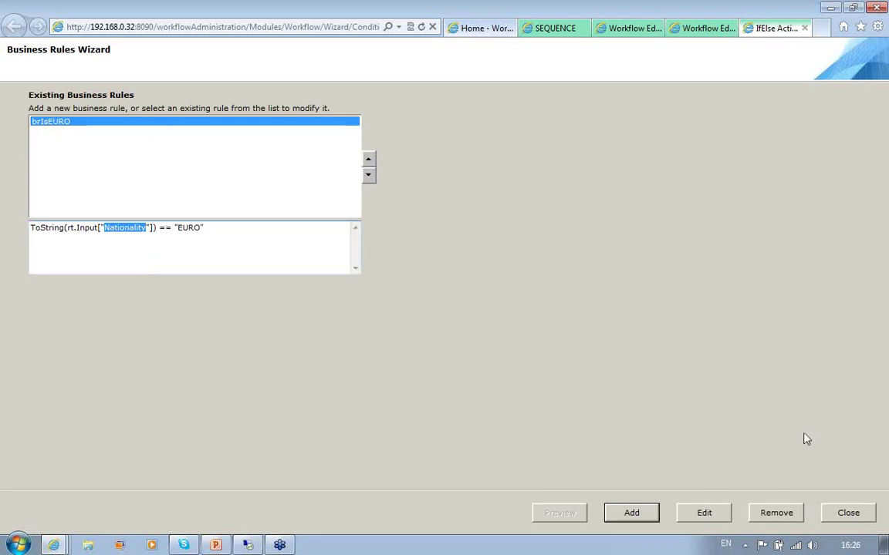
pyautogui.click(806, 29)
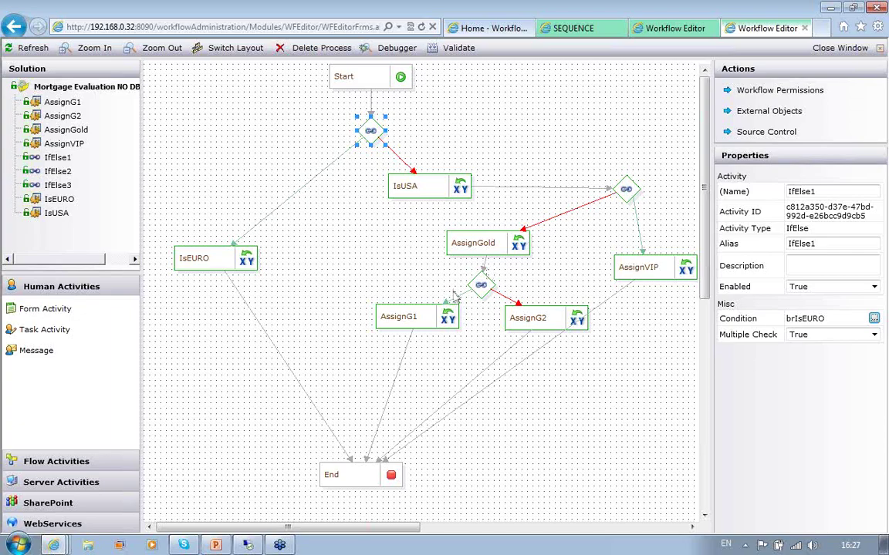
pyautogui.click(237, 159)
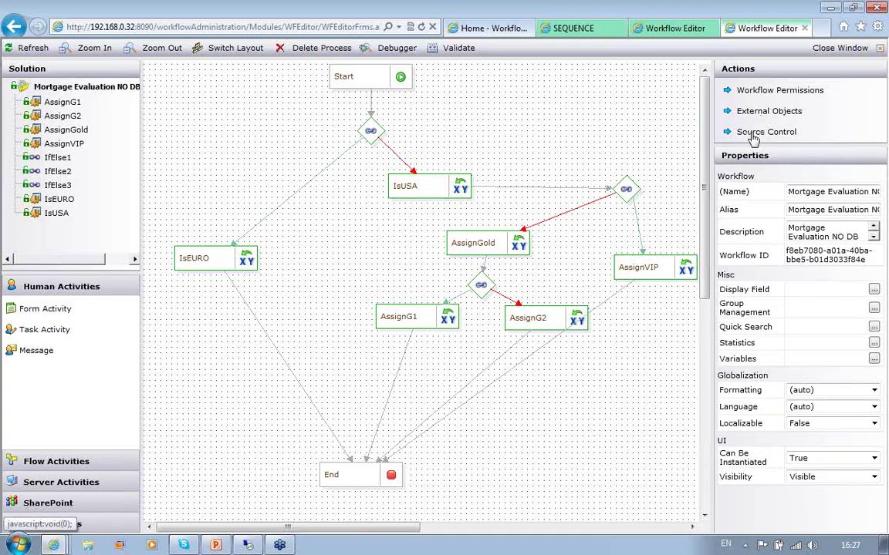
# Step: Close the evaluation workflow and add an External Service Consumer activity named CheckIfVIP to the mortgage application workflow
pyautogui.click(838, 49)
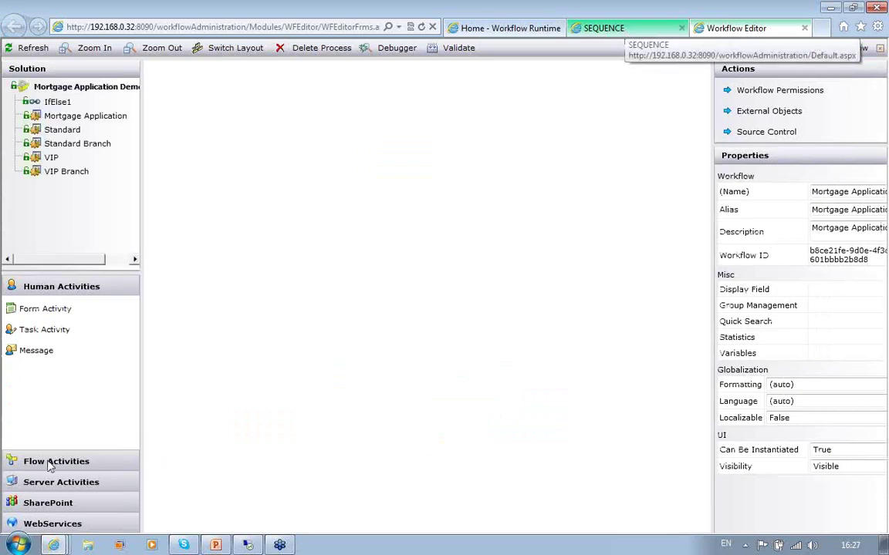
pyautogui.click(81, 461)
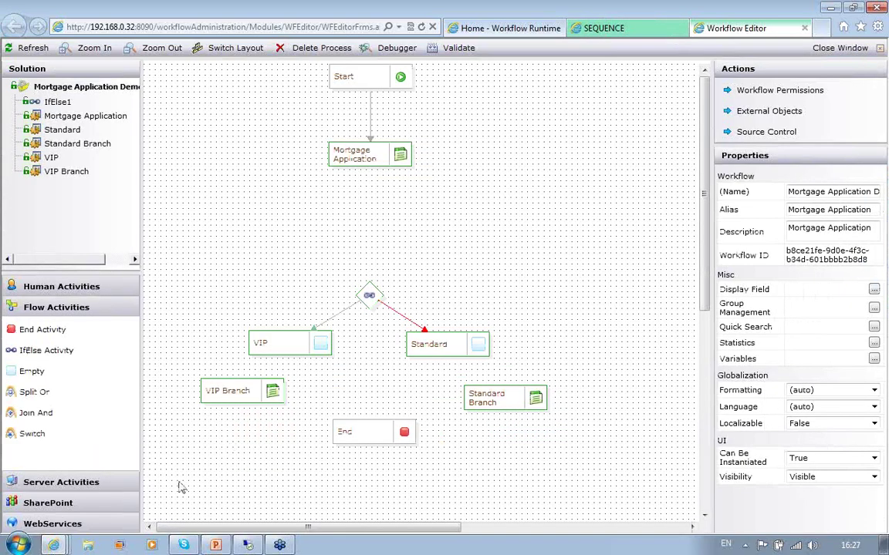
pyautogui.click(66, 484)
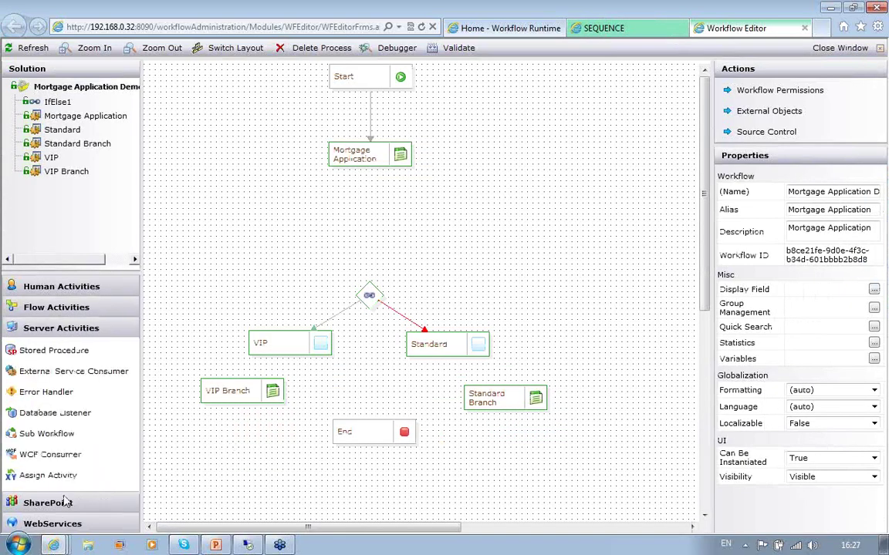
pyautogui.doubleClick(55, 372)
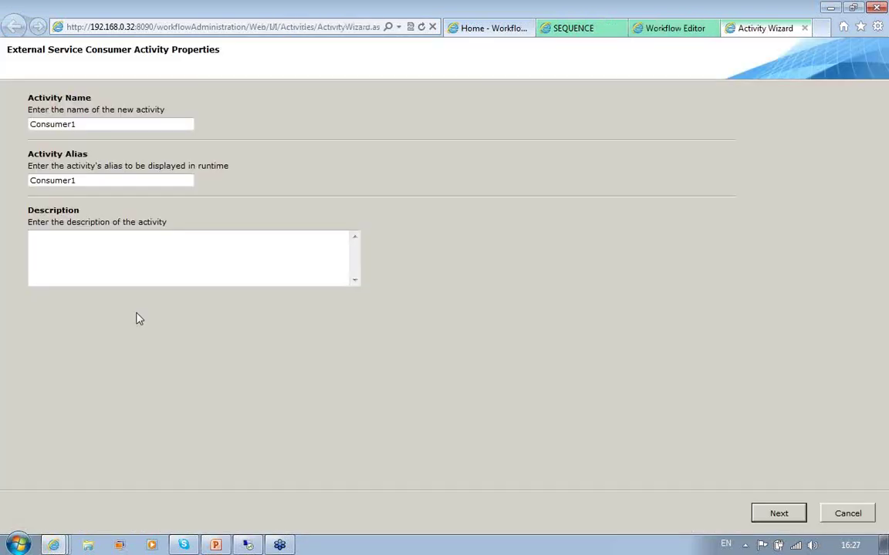
pyautogui.moveTo(87, 123); pyautogui.dragTo(4, 135)
pyautogui.write('Che')
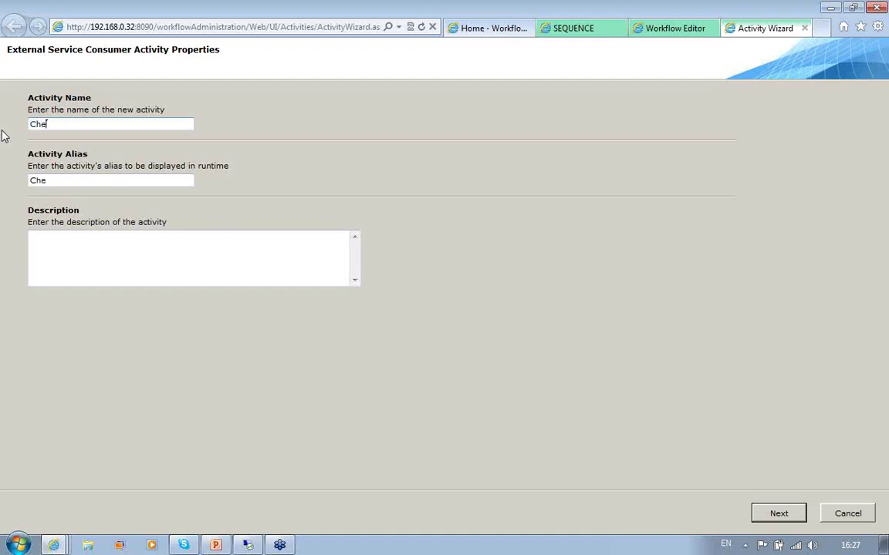
pyautogui.write('ckIfVIP')
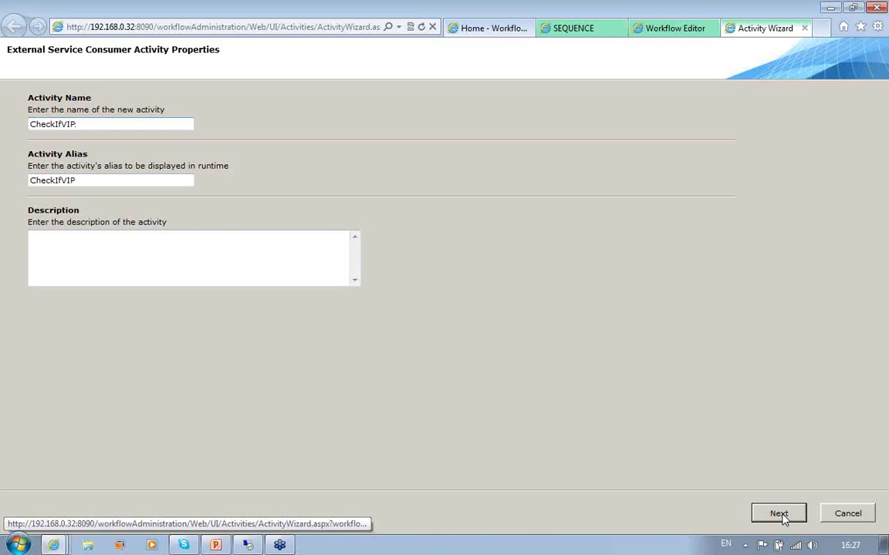
pyautogui.click(779, 514)
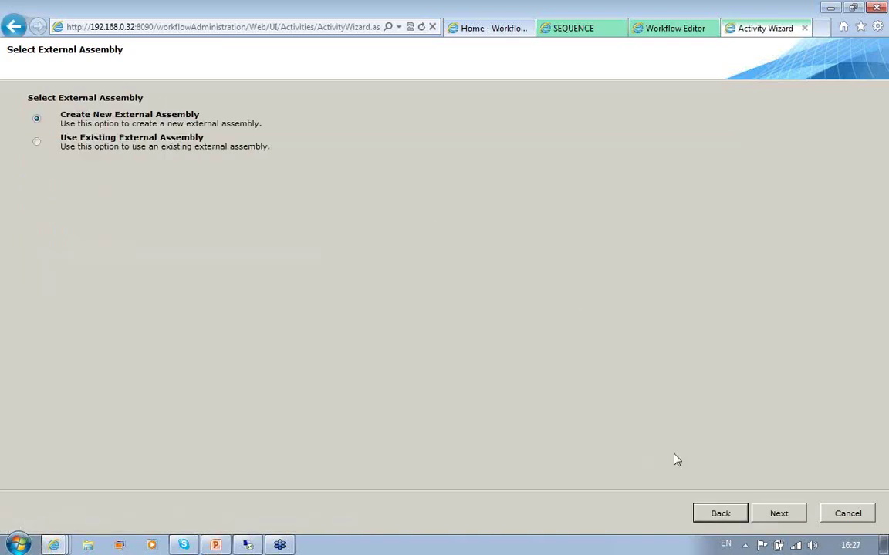
# Step: Choose to create a new external assembly and copy the full SequenceEx.BusinessRules assembly name from Webinar Snippets.txt on the remote desktop
pyautogui.click(779, 514)
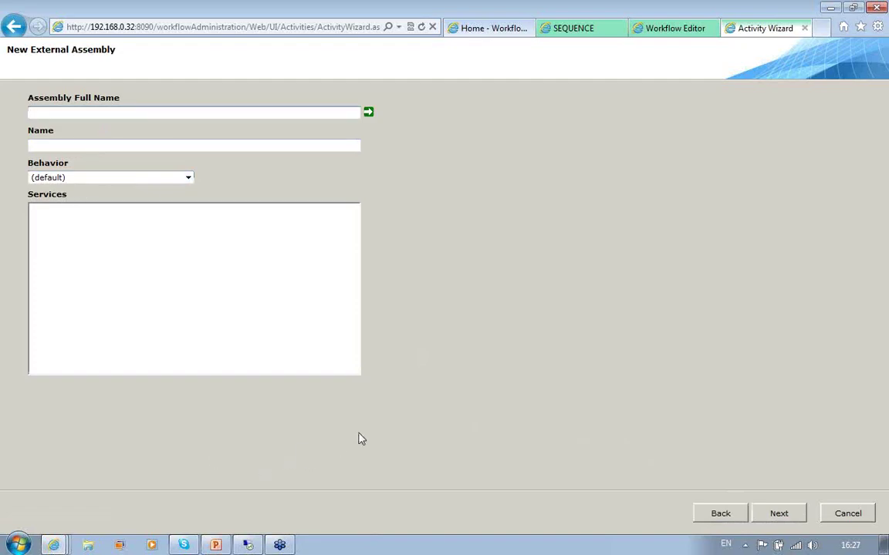
pyautogui.moveTo(251, 544)
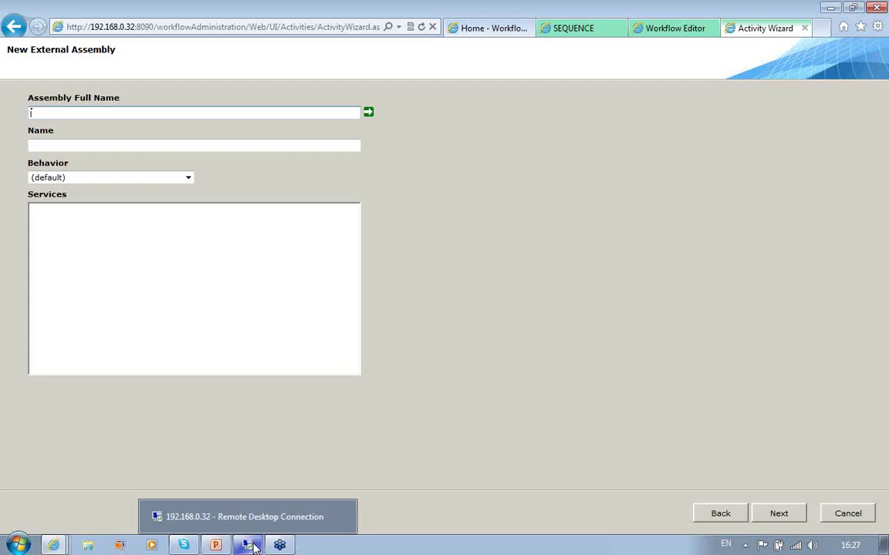
pyautogui.click(252, 545)
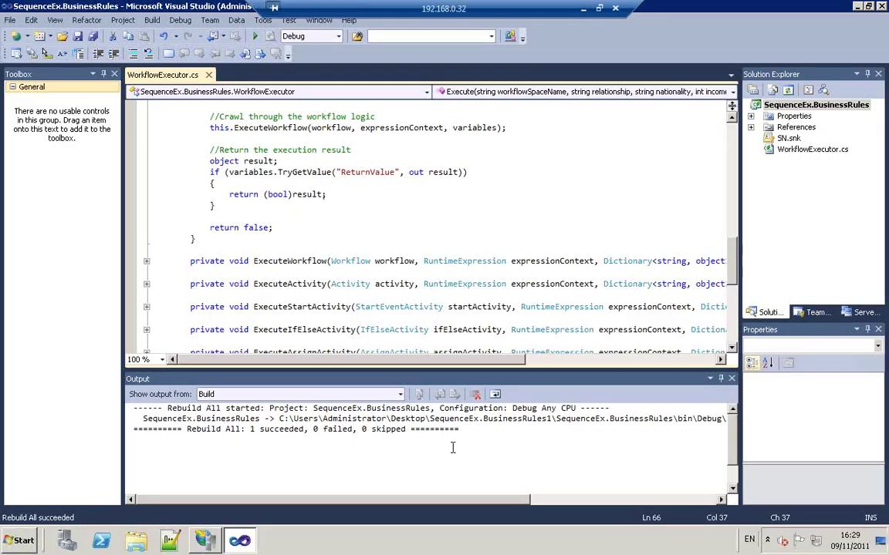
pyautogui.click(857, 6)
pyautogui.doubleClick(86, 170)
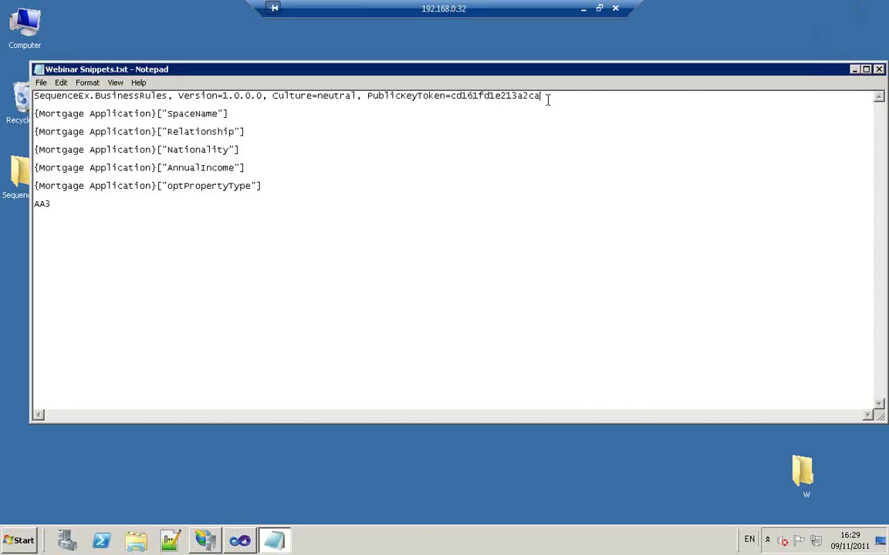
pyautogui.moveTo(545, 95); pyautogui.dragTo(25, 86)
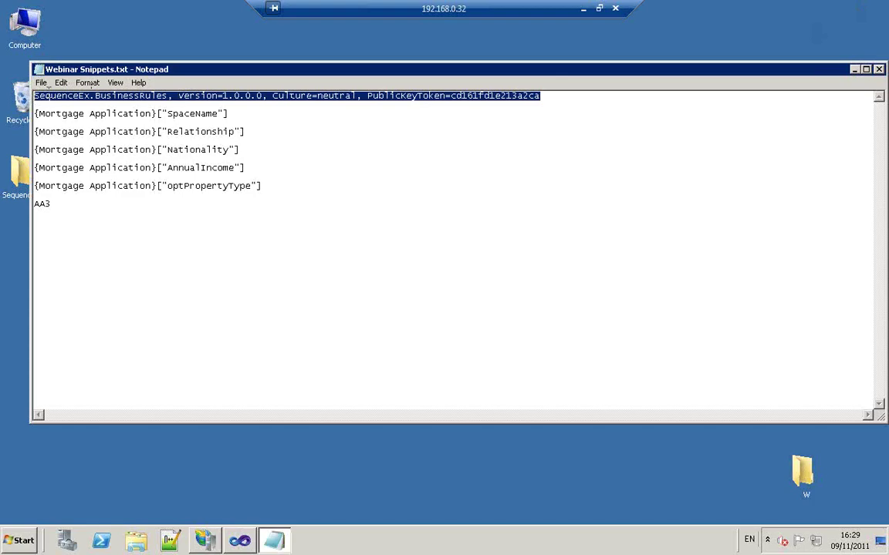
pyautogui.click(61, 83)
pyautogui.click(80, 133)
pyautogui.click(583, 8)
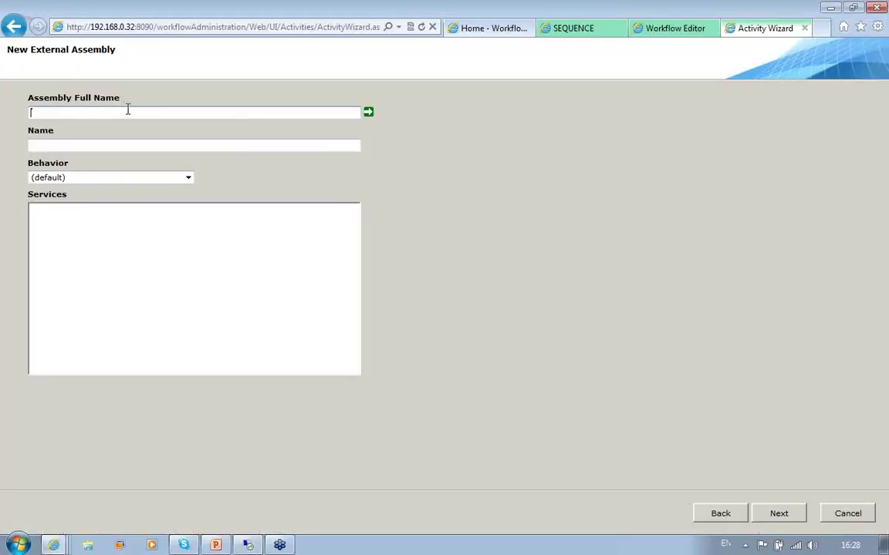
# Step: Load the external assembly by its copied full name and select the Execute method of WorkflowExecutor for the request
pyautogui.click(128, 111)
pyautogui.hotkey('ctrl', 'v')
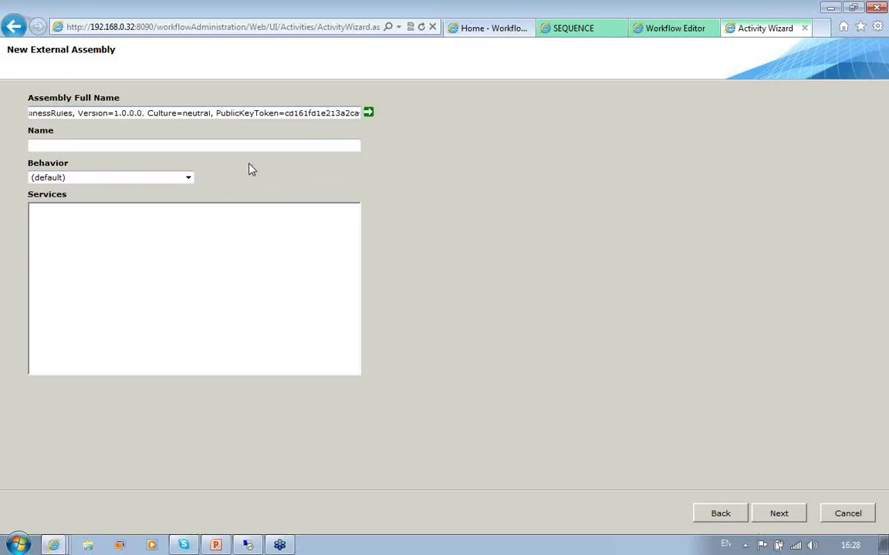
pyautogui.click(369, 113)
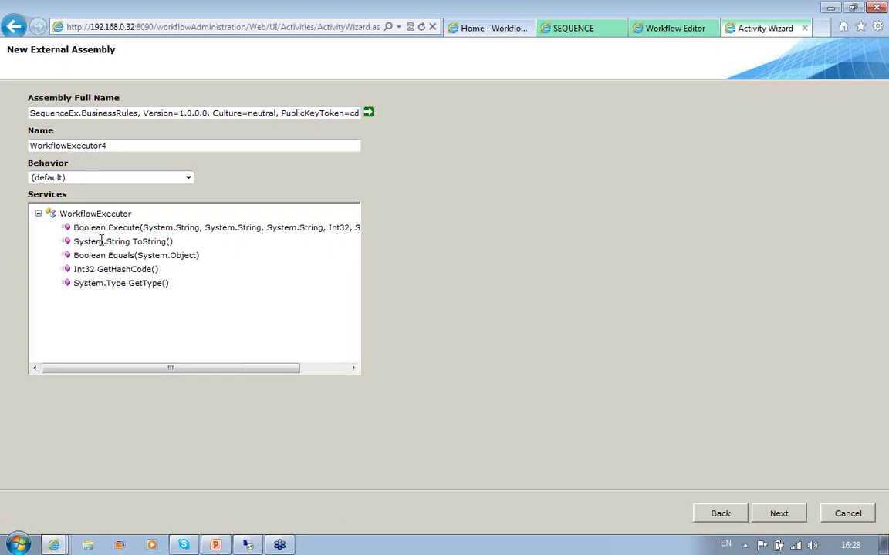
pyautogui.click(778, 514)
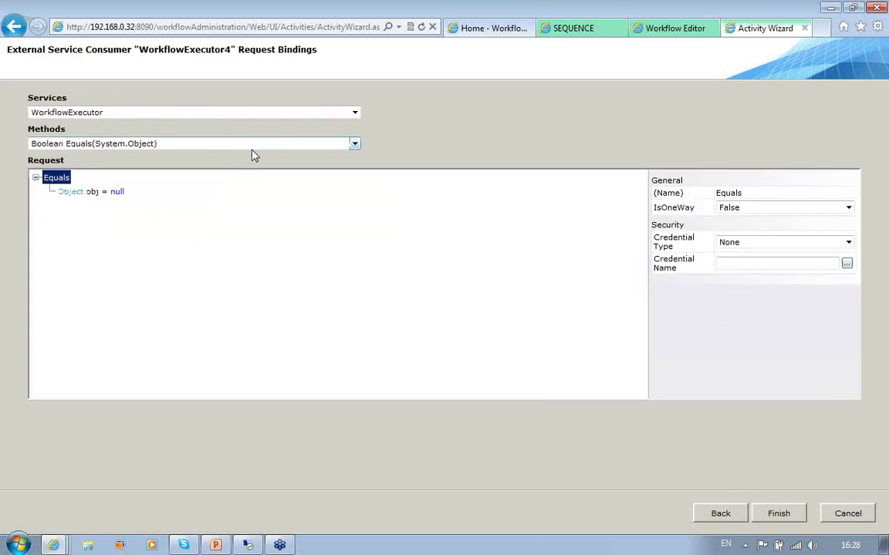
pyautogui.click(260, 146)
pyautogui.click(214, 167)
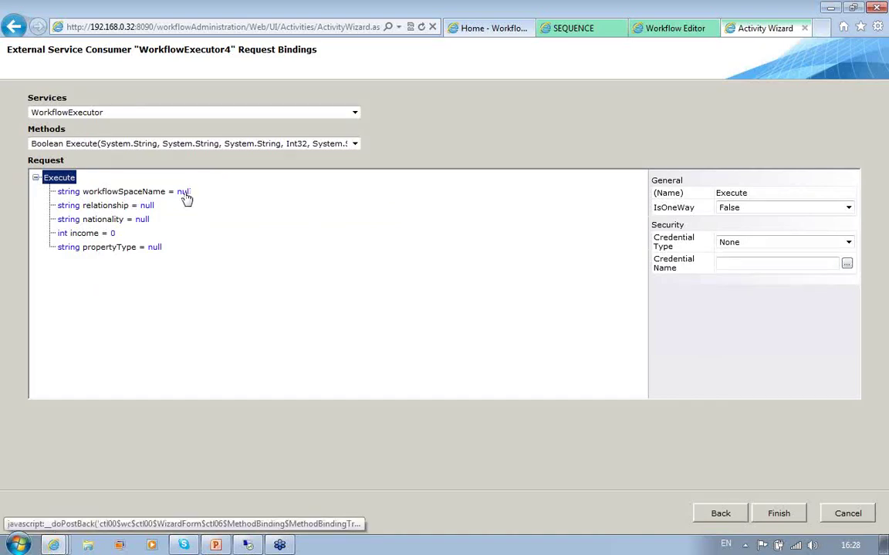
# Step: Bind the workflowSpaceName parameter to {Mortgage Application}["SpaceName"] and validate the expression
pyautogui.click(184, 193)
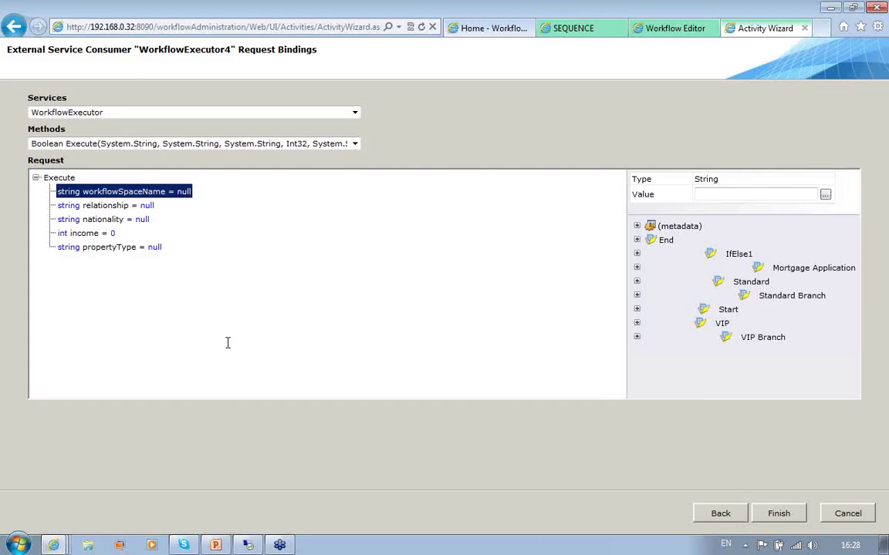
pyautogui.click(825, 194)
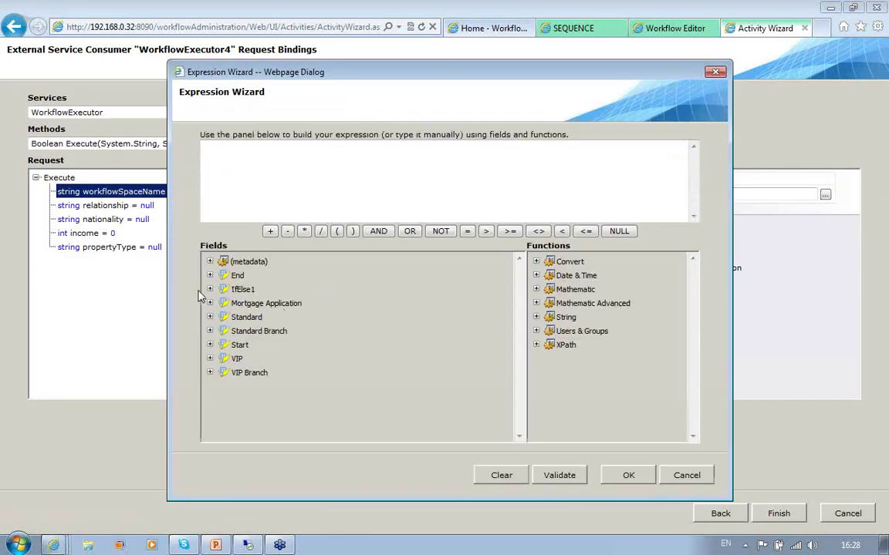
pyautogui.click(209, 304)
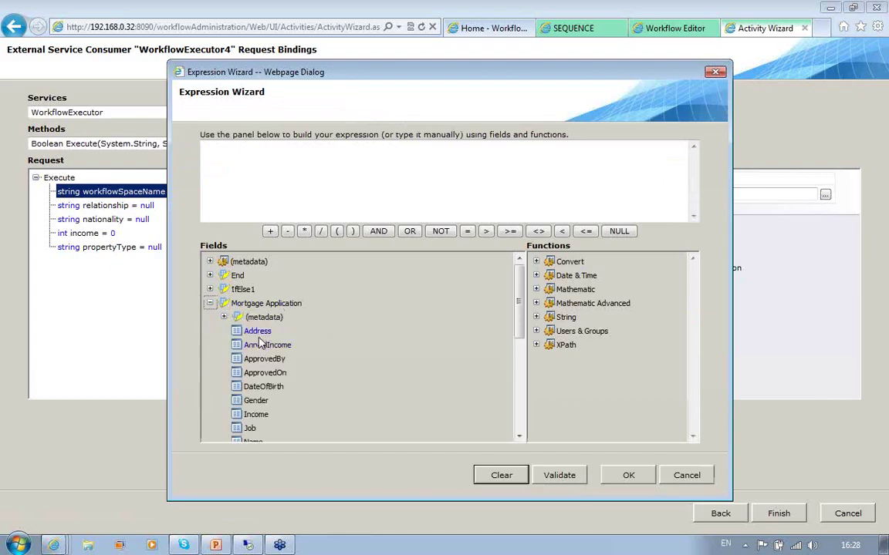
pyautogui.moveTo(520, 284); pyautogui.dragTo(518, 371)
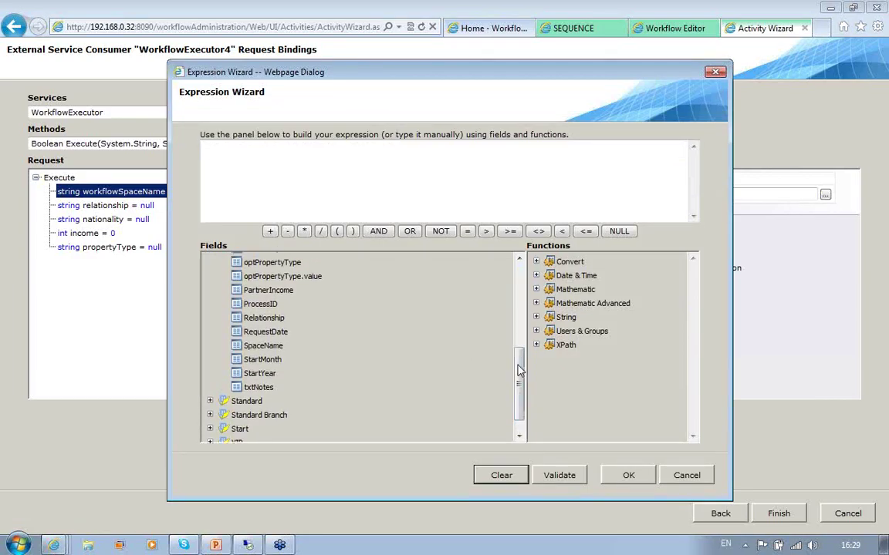
pyautogui.doubleClick(266, 346)
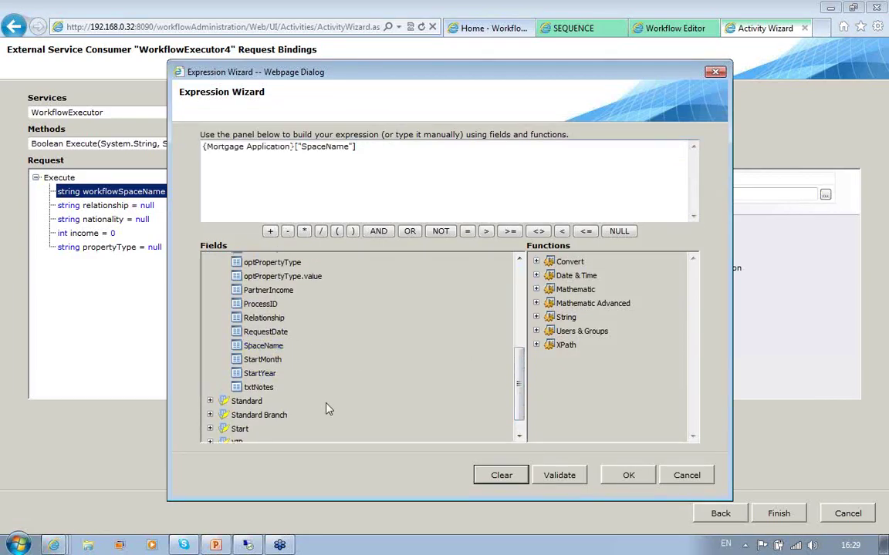
pyautogui.click(629, 476)
pyautogui.click(563, 474)
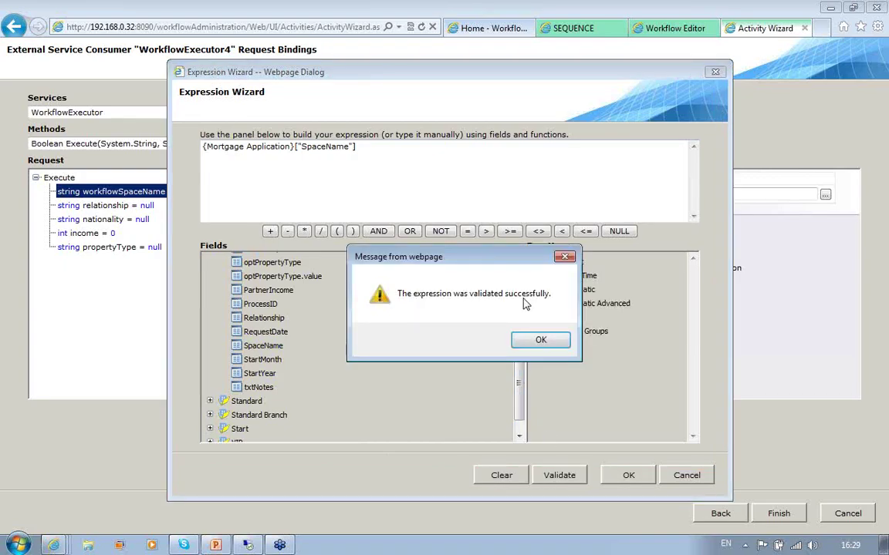
pyautogui.click(540, 340)
pyautogui.click(625, 473)
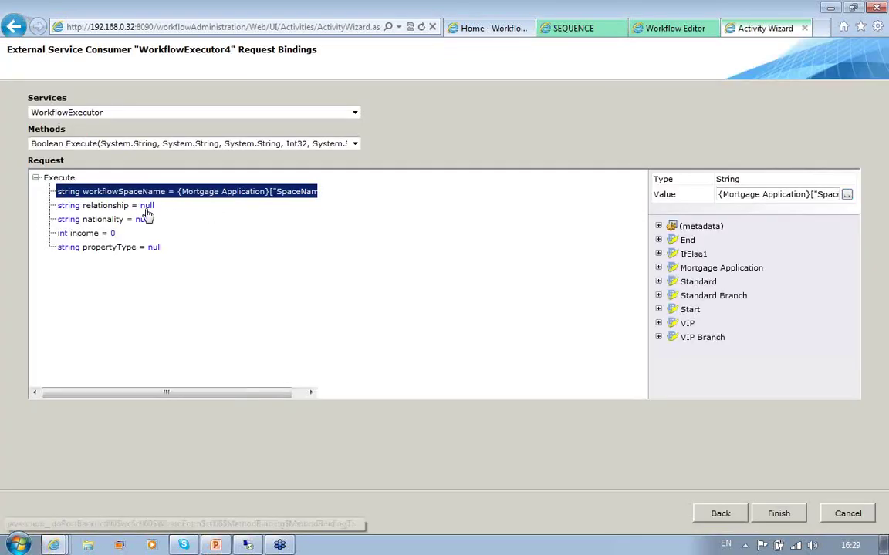
# Step: Bind the relationship parameter to the expression {Mortgage Application}["Relationship"]
pyautogui.click(138, 204)
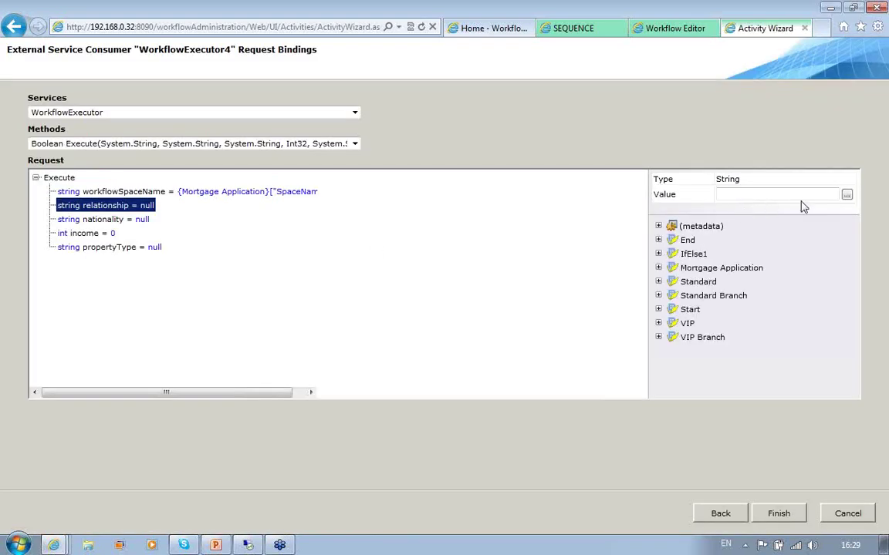
pyautogui.click(846, 195)
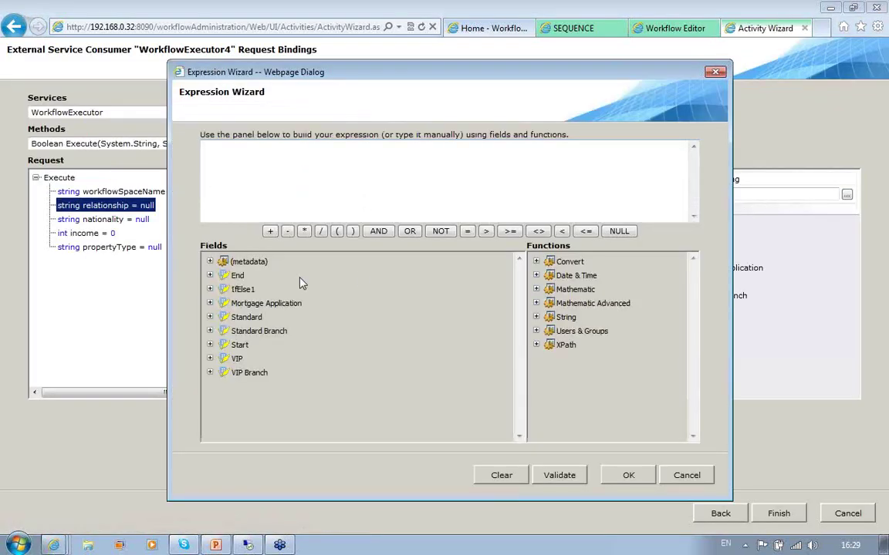
pyautogui.click(209, 303)
pyautogui.scroll(-4, 518, 288)
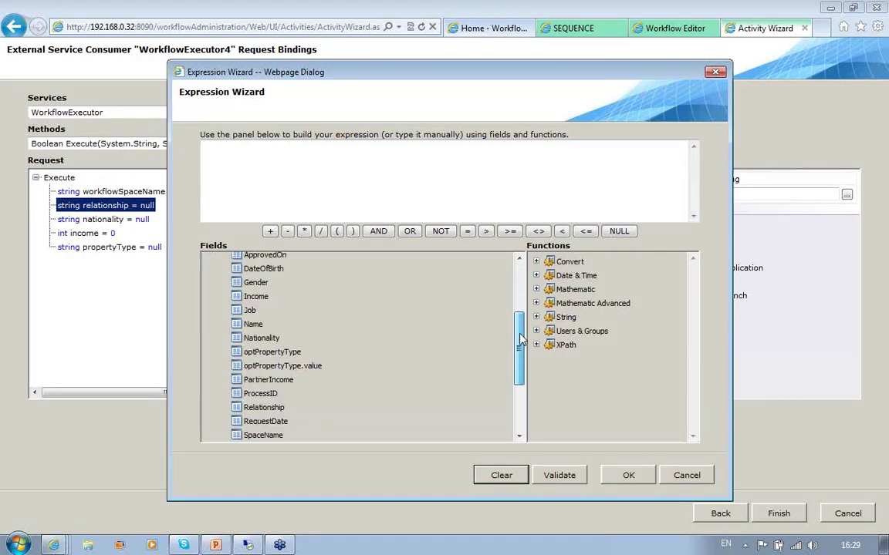
pyautogui.doubleClick(262, 375)
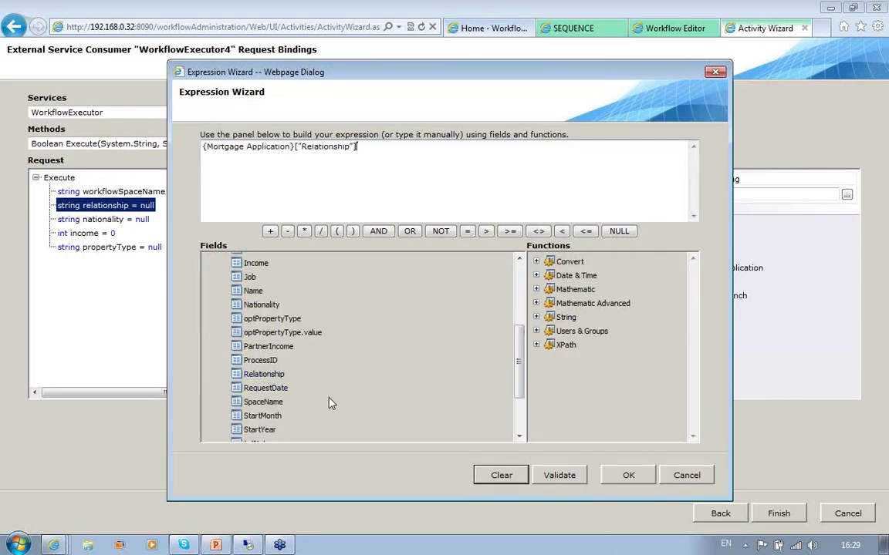
pyautogui.click(628, 475)
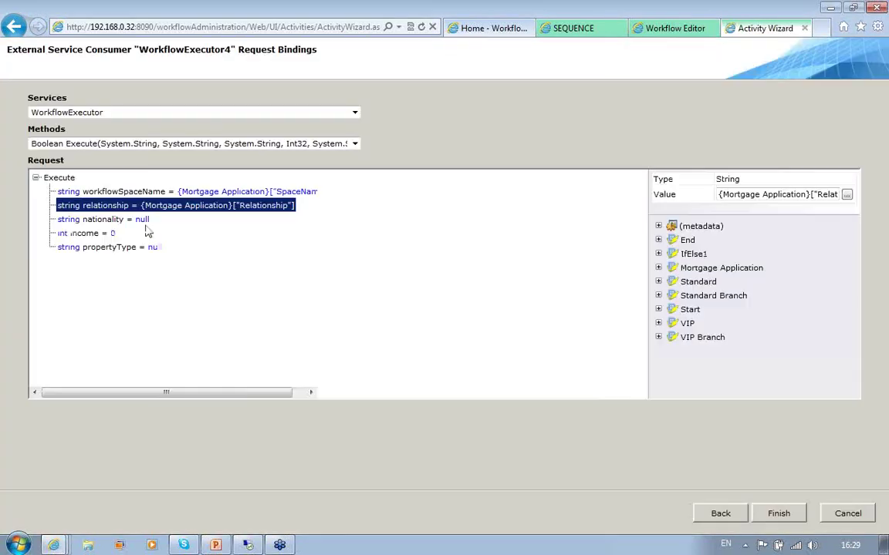
# Step: Bind the nationality parameter to the expression {Mortgage Application}["Nationality"]
pyautogui.click(144, 222)
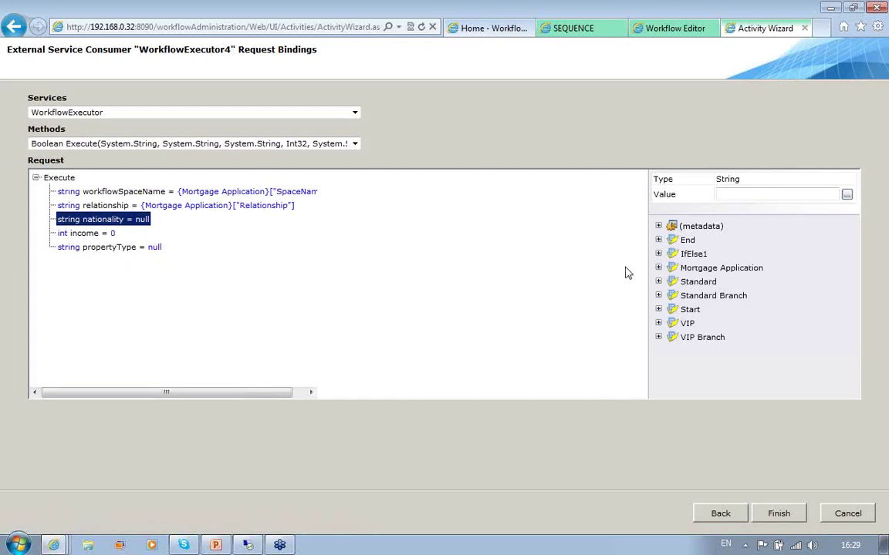
pyautogui.click(845, 194)
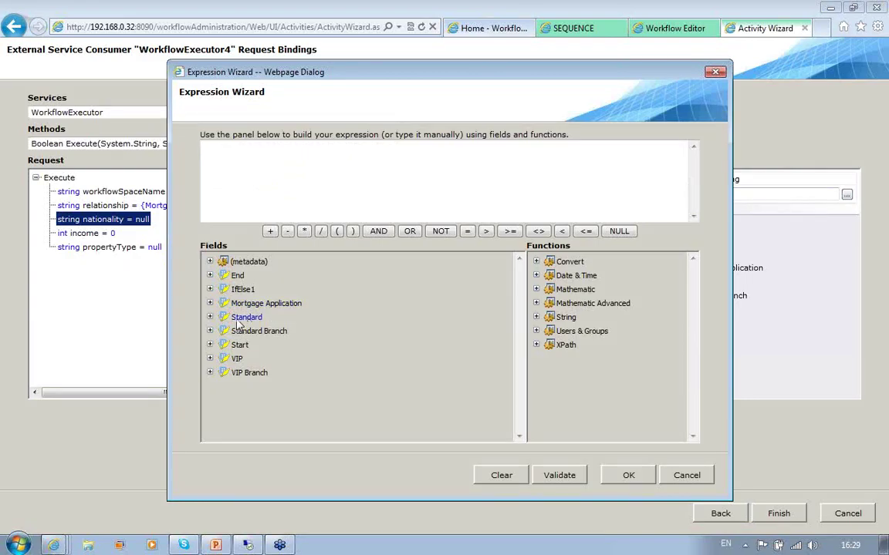
pyautogui.click(210, 303)
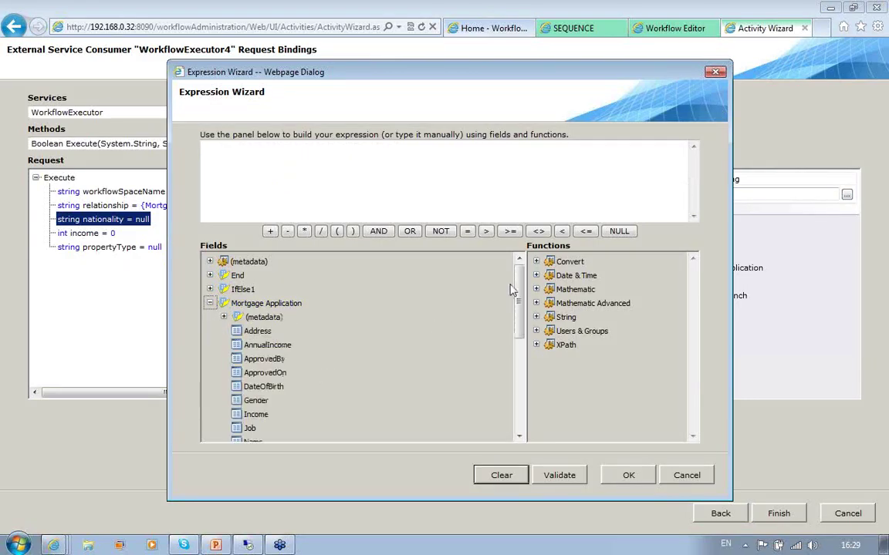
pyautogui.scroll(-3, 463, 308)
pyautogui.doubleClick(266, 344)
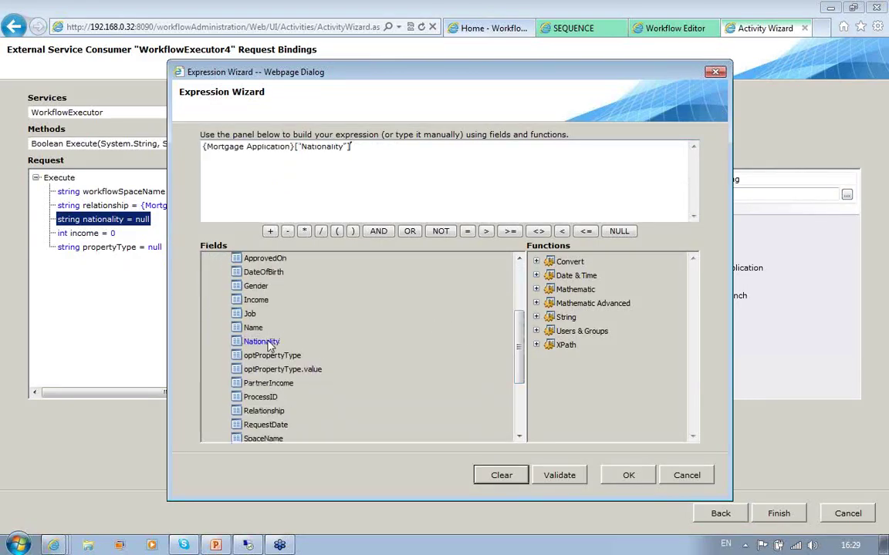
pyautogui.click(629, 475)
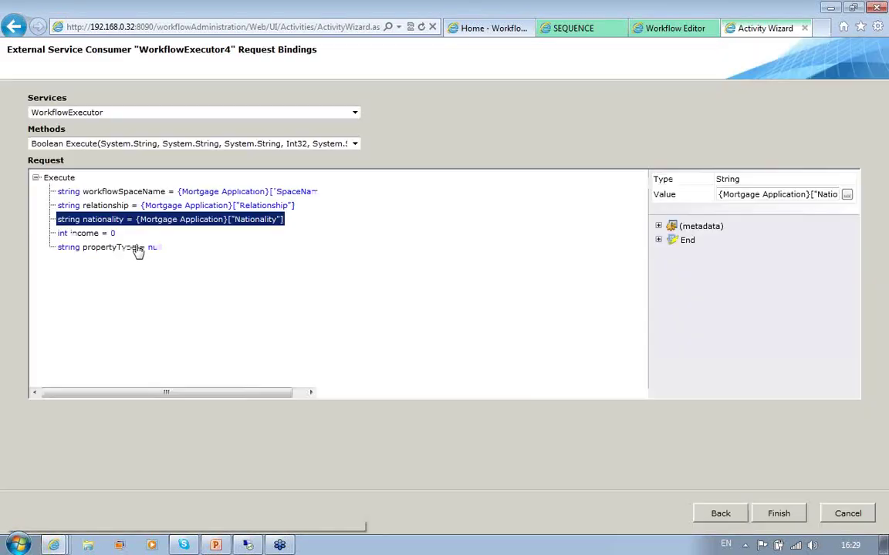
# Step: Bind the income parameter to {Mortgage Application}["AnnualIncome"] + {Mortgage Application}["PartnerIncome"] and validate the expression
pyautogui.click(114, 239)
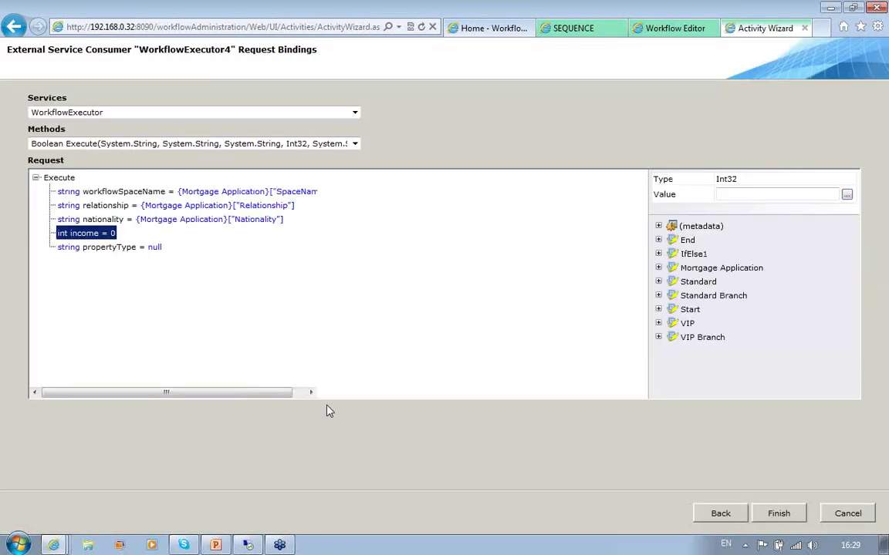
pyautogui.click(846, 194)
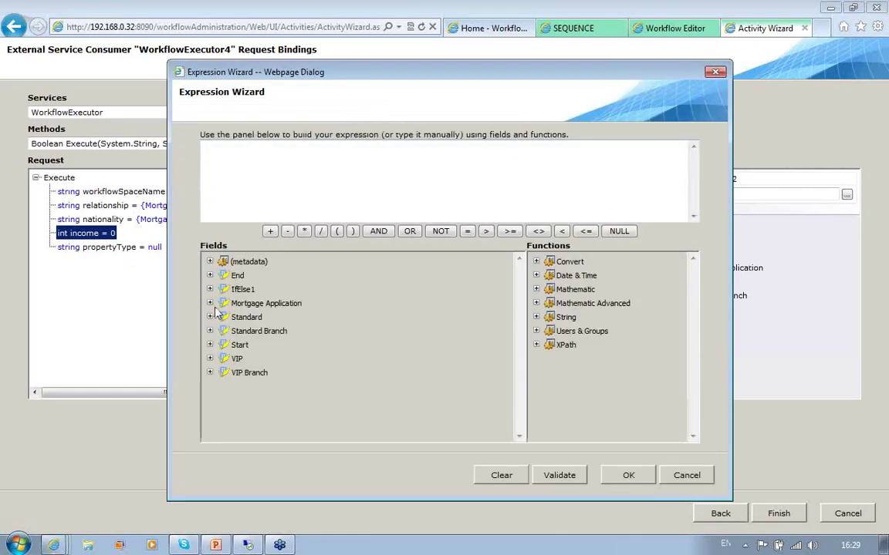
pyautogui.click(210, 303)
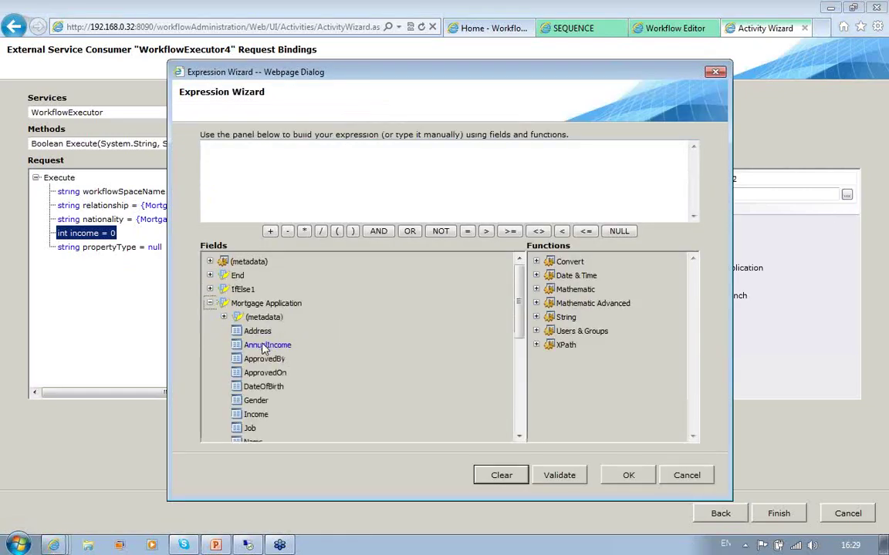
pyautogui.doubleClick(263, 347)
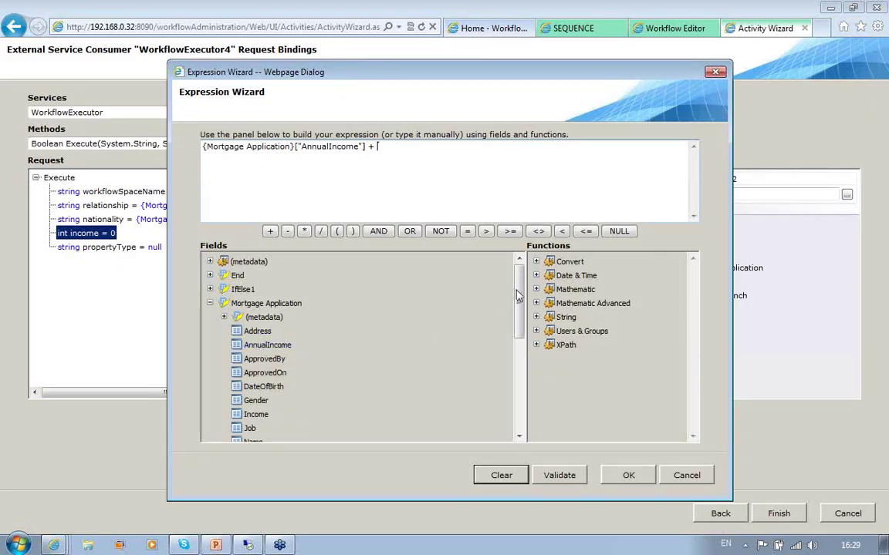
pyautogui.moveTo(519, 297); pyautogui.dragTo(519, 393)
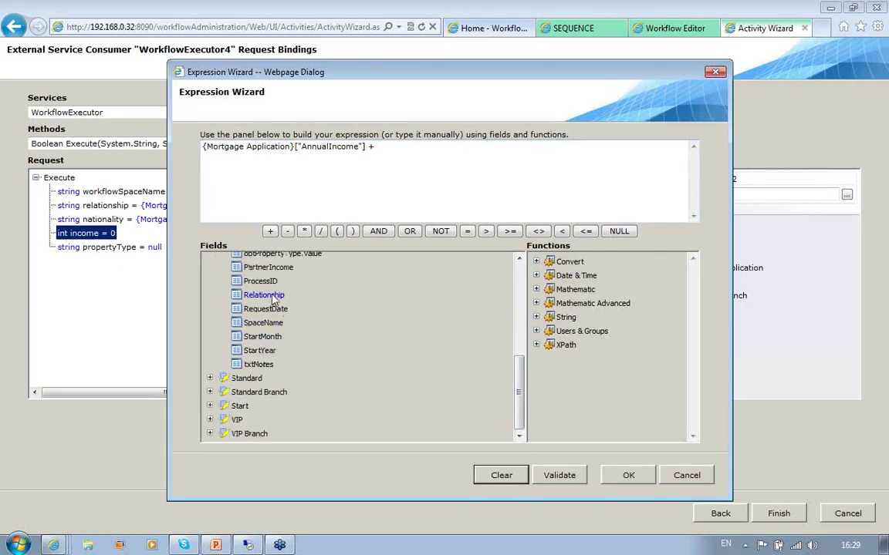
pyautogui.doubleClick(268, 268)
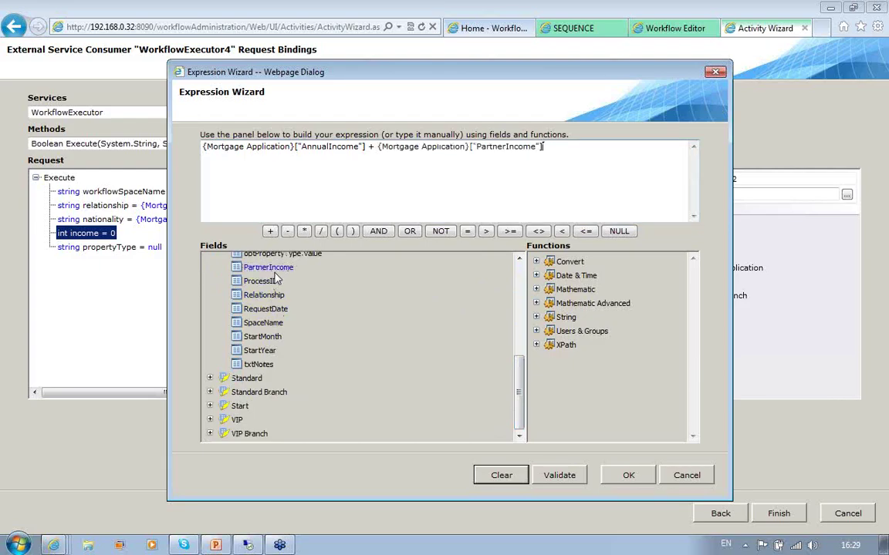
pyautogui.click(554, 475)
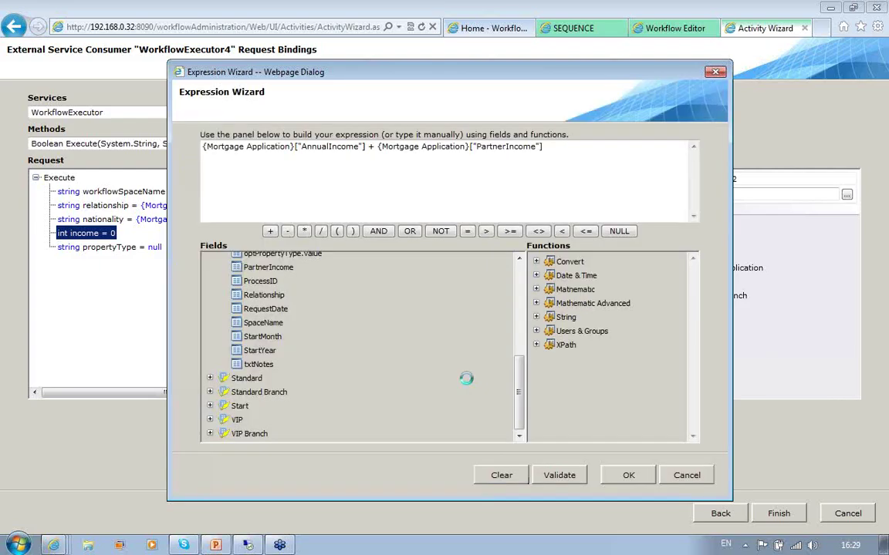
pyautogui.click(540, 340)
pyautogui.click(629, 475)
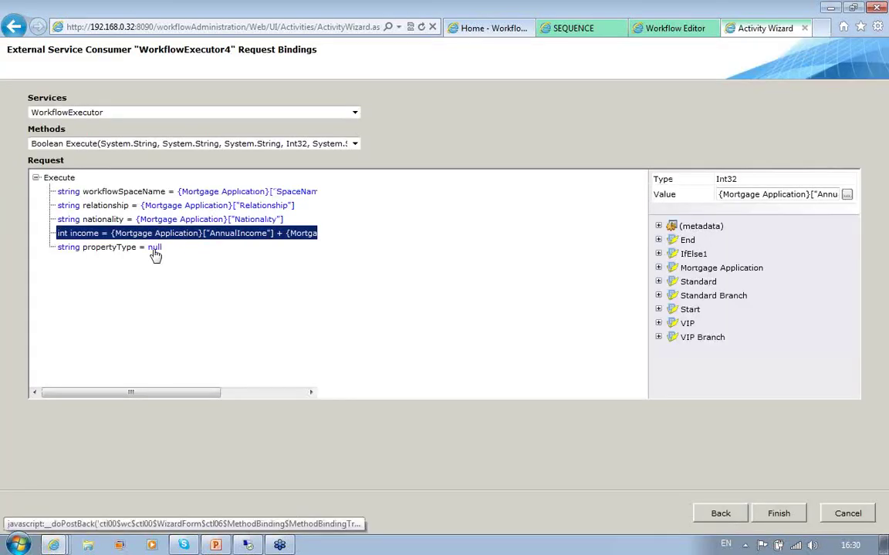
# Step: Bind the propertyType parameter to {Mortgage Application}["optPropertyType"] and finish the request bindings of the external service consumer
pyautogui.click(154, 248)
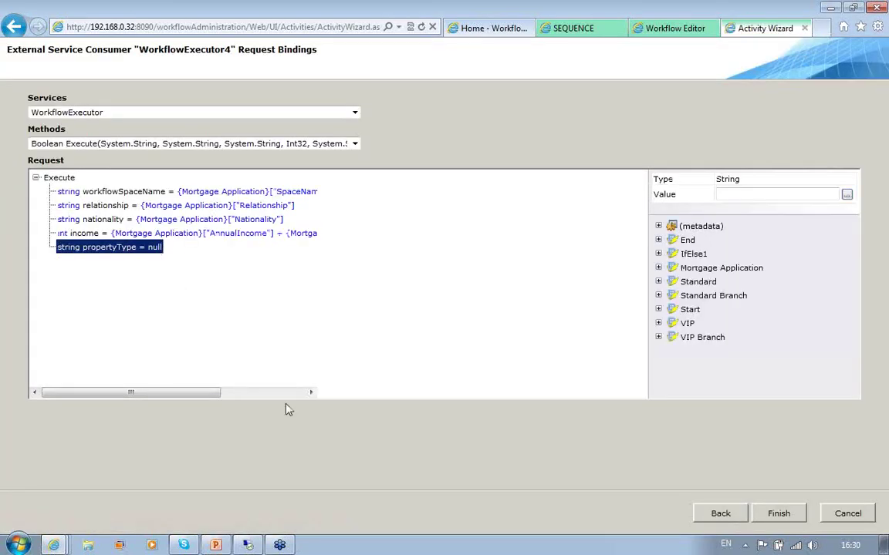
pyautogui.click(846, 195)
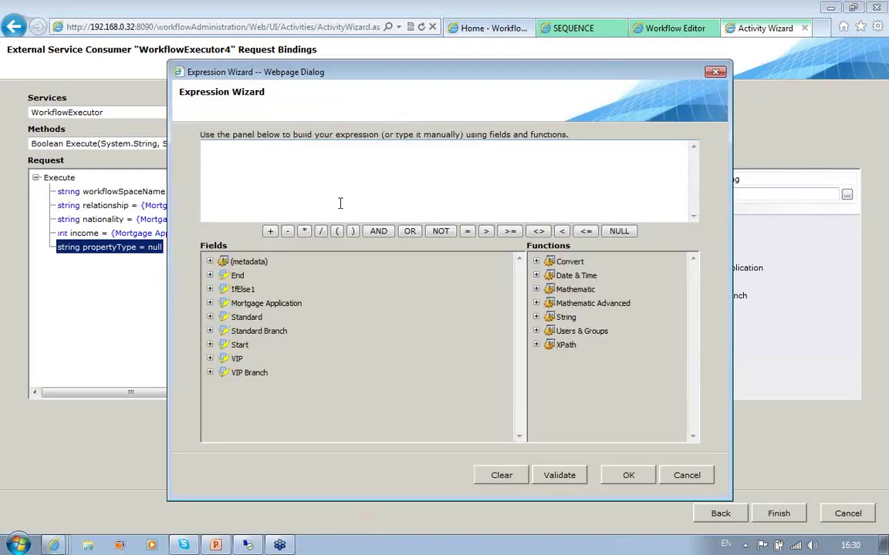
pyautogui.click(210, 303)
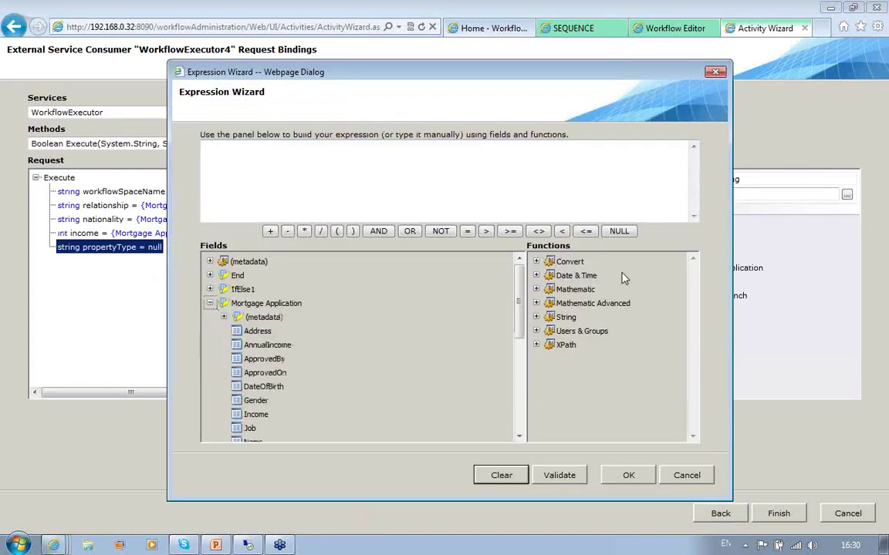
pyautogui.moveTo(524, 294); pyautogui.dragTo(522, 357)
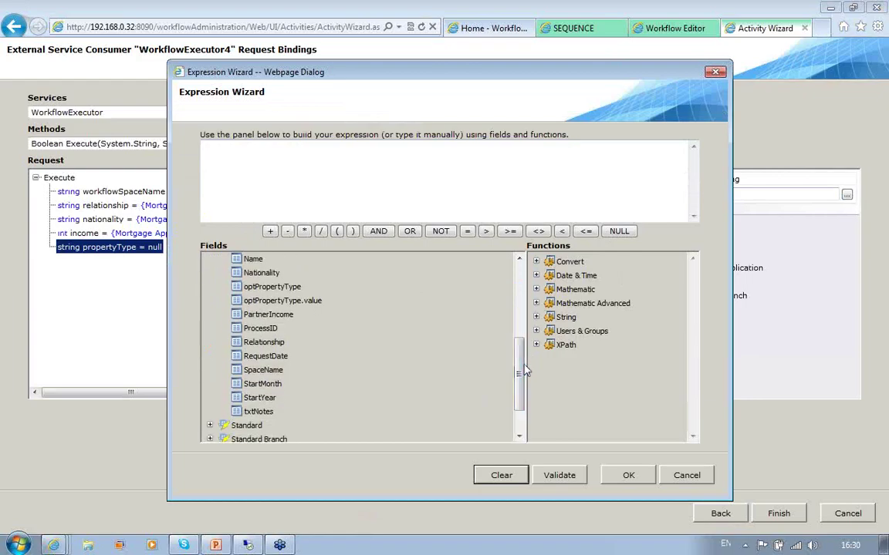
pyautogui.doubleClick(266, 287)
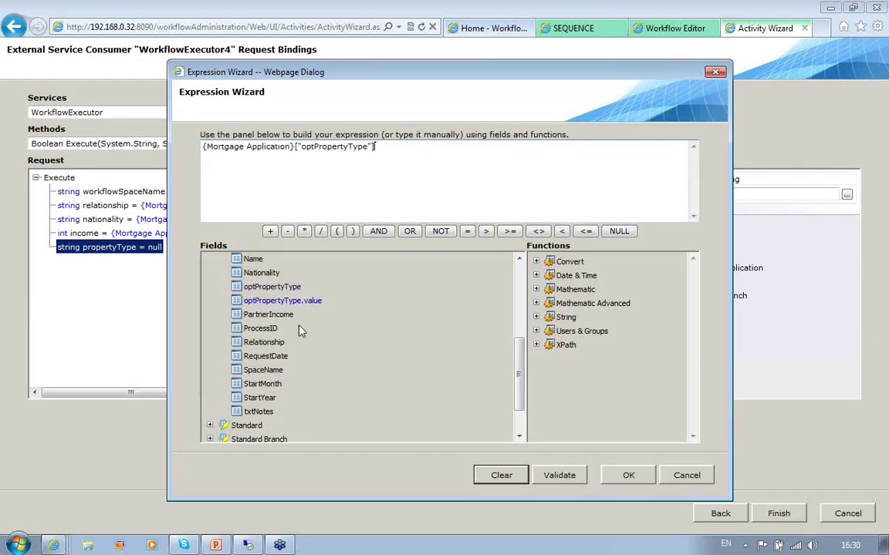
pyautogui.click(626, 475)
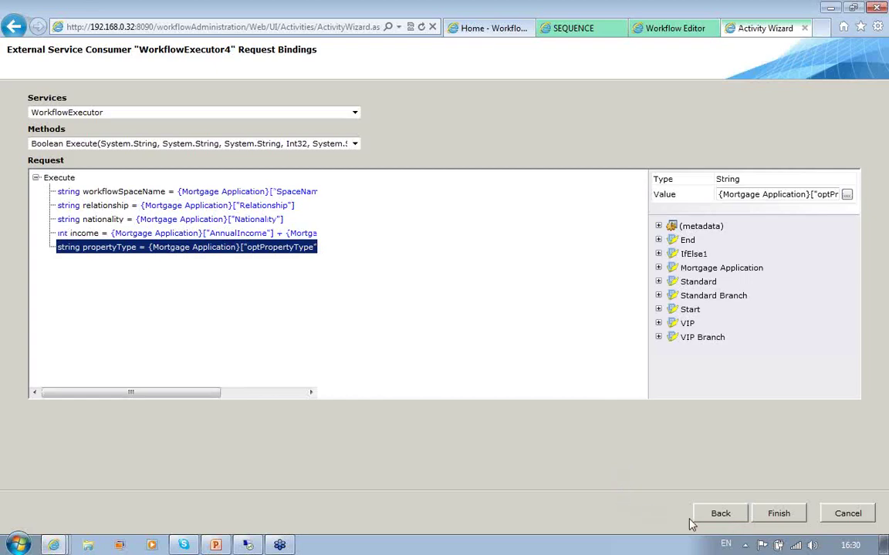
pyautogui.click(785, 514)
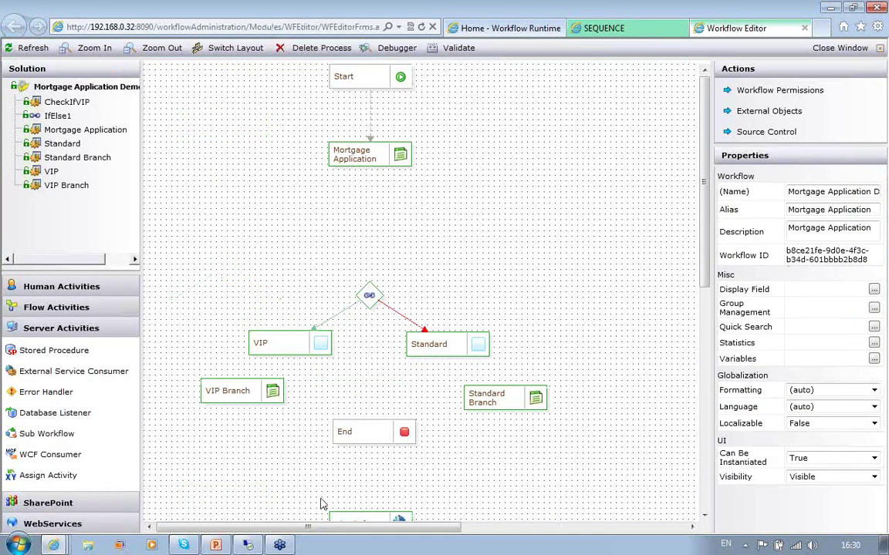
# Step: Move the CheckIfVIP activity between the Mortgage Application form and the IfElse1 decision in the diagram
pyautogui.scroll(-3, 704, 176)
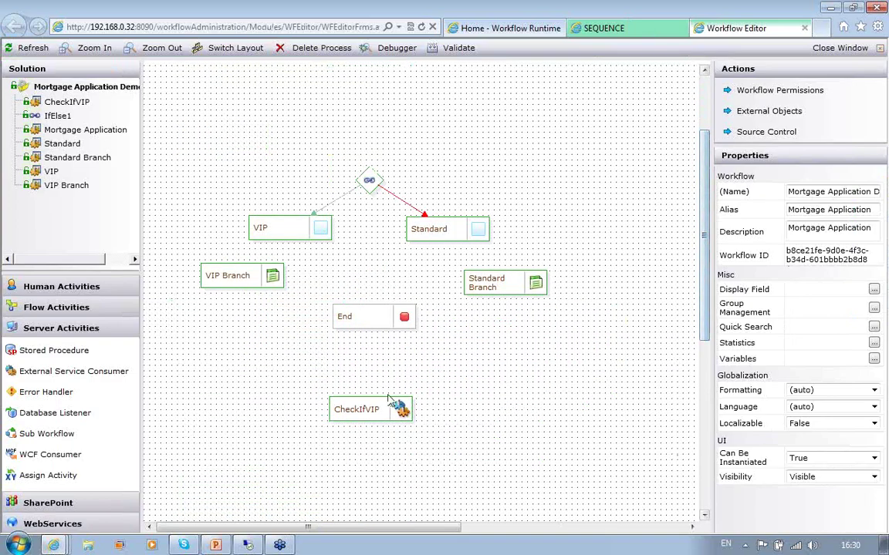
pyautogui.moveTo(380, 409); pyautogui.dragTo(380, 105)
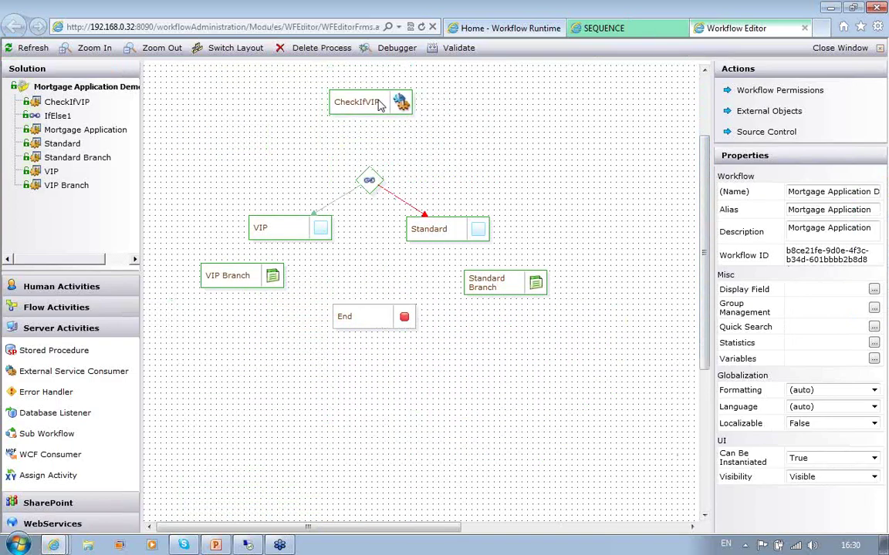
pyautogui.scroll(3, 700, 199)
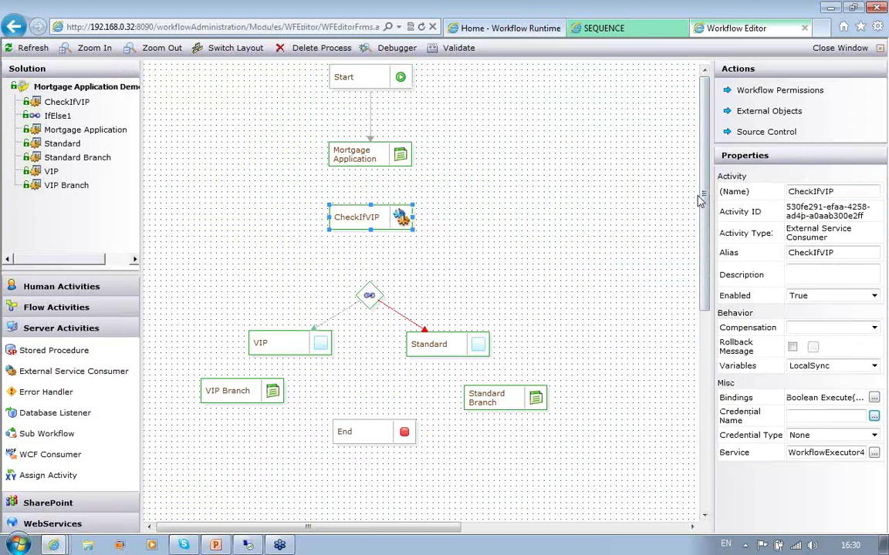
pyautogui.moveTo(369, 210); pyautogui.dragTo(372, 216)
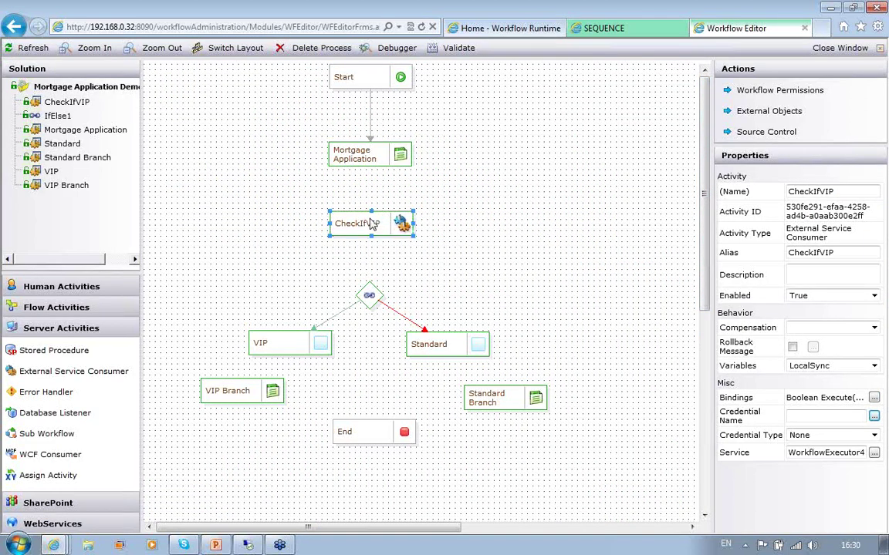
# Step: Examine the expression of the isVIP business rule in the IfElse1 condition and close the rules wizard
pyautogui.click(371, 296)
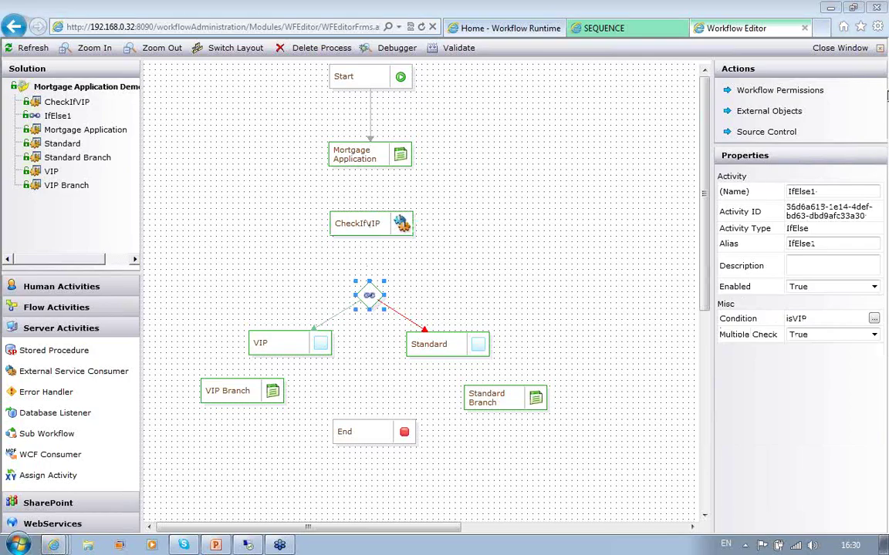
pyautogui.click(874, 318)
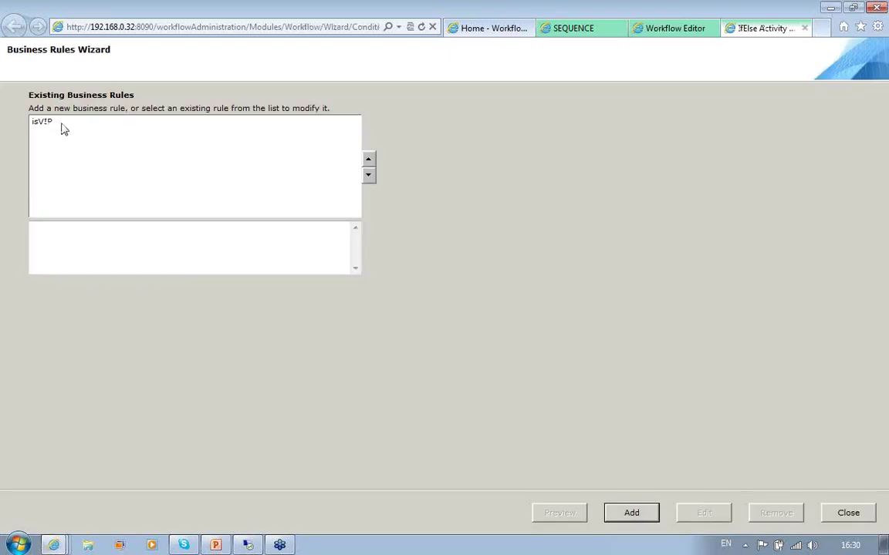
pyautogui.click(62, 123)
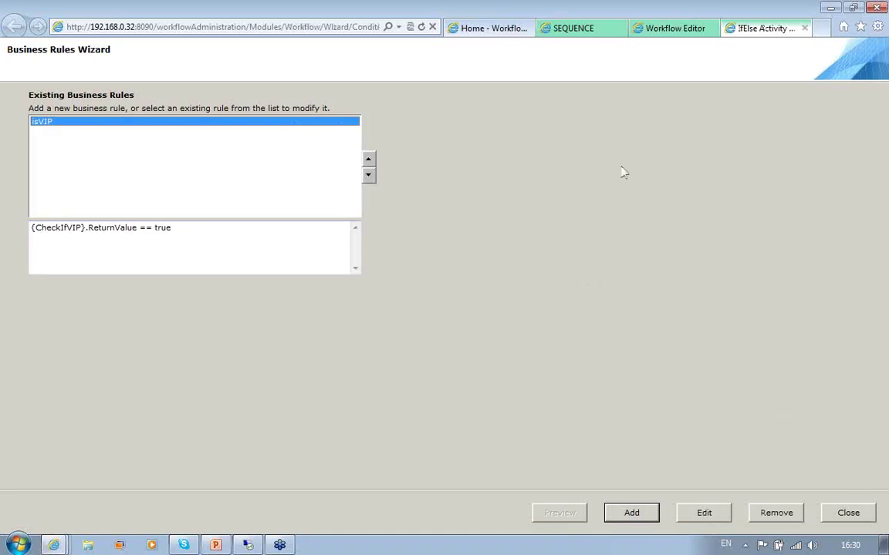
pyautogui.click(805, 28)
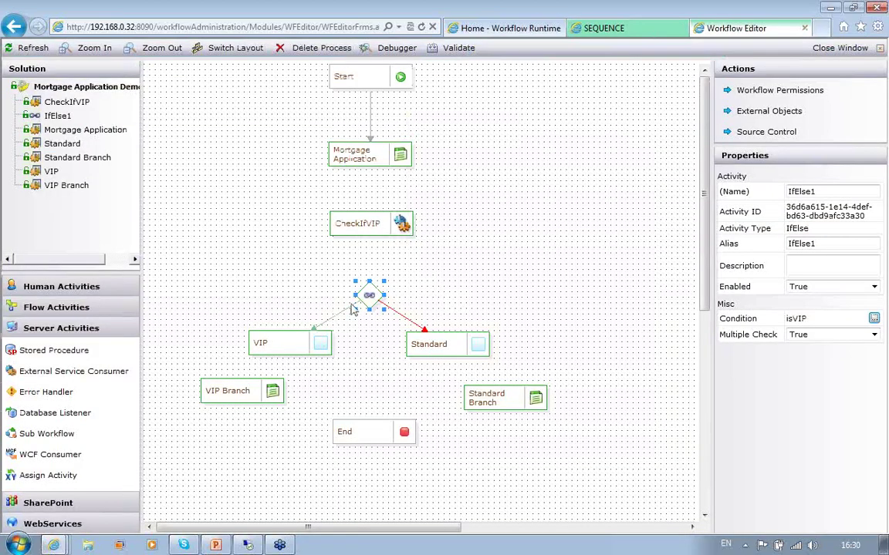
# Step: Try to link the Mortgage Application form to CheckIfVIP with Quick Bind and refresh the diagram
pyautogui.click(390, 227)
pyautogui.click(367, 164)
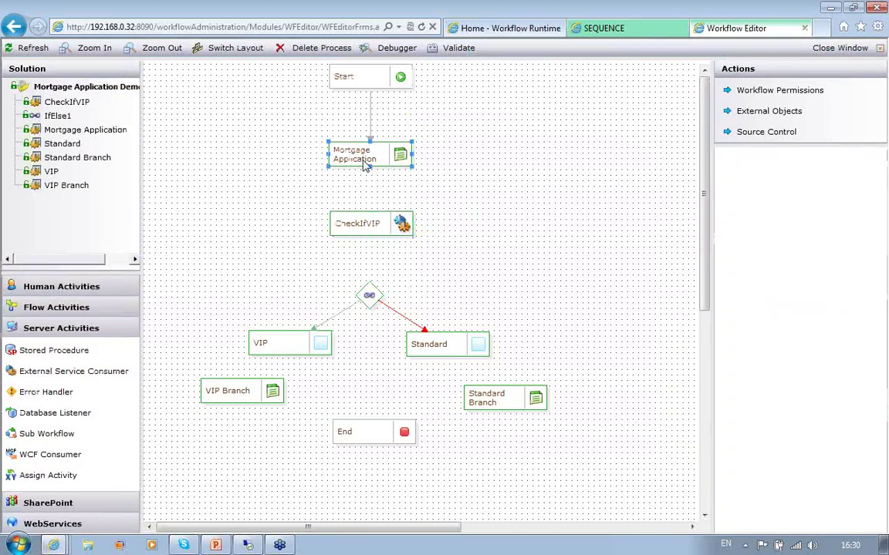
pyautogui.click(417, 280)
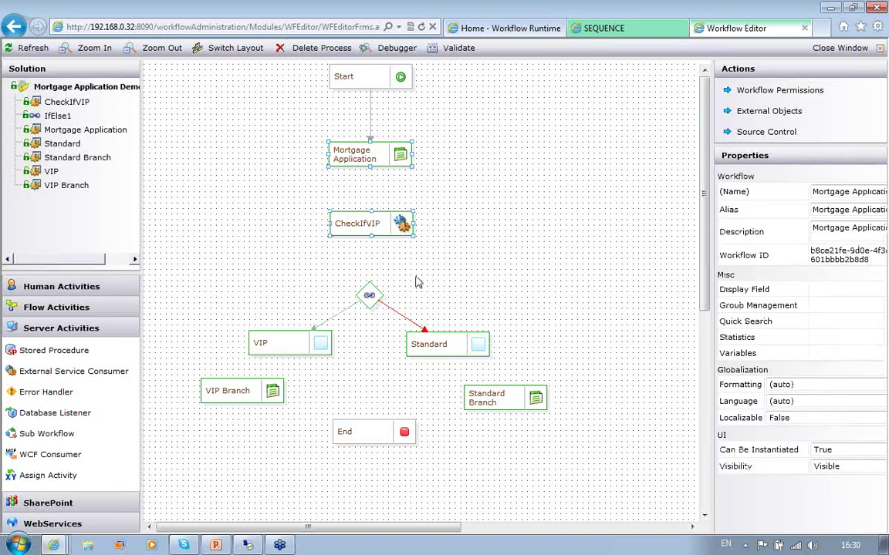
pyautogui.rightClick(417, 280)
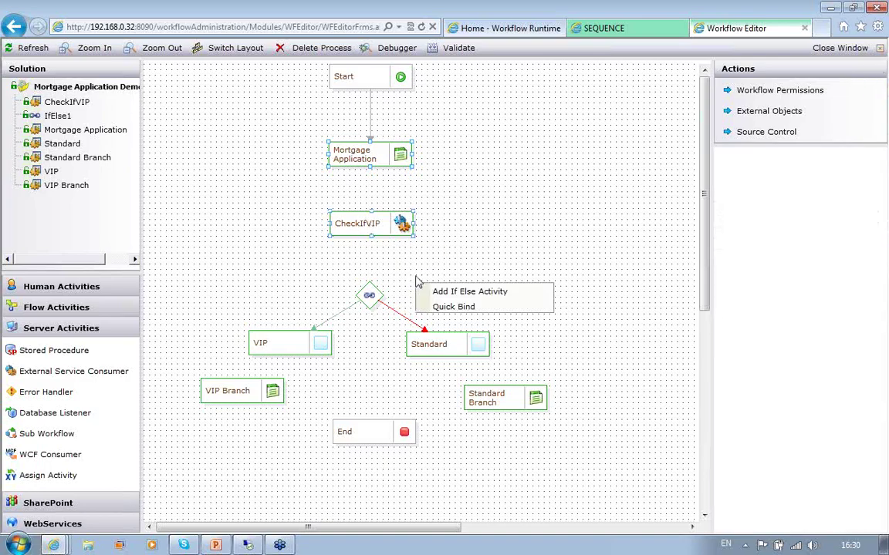
pyautogui.click(454, 308)
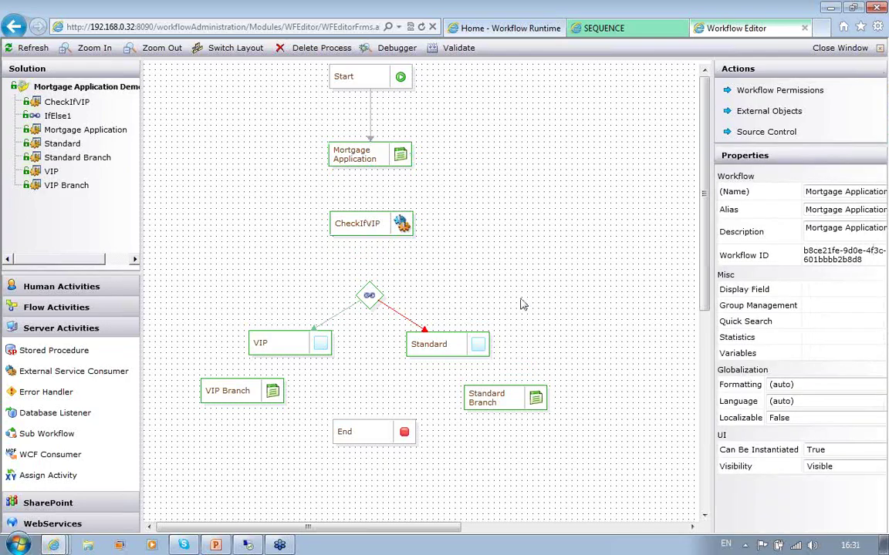
pyautogui.click(24, 50)
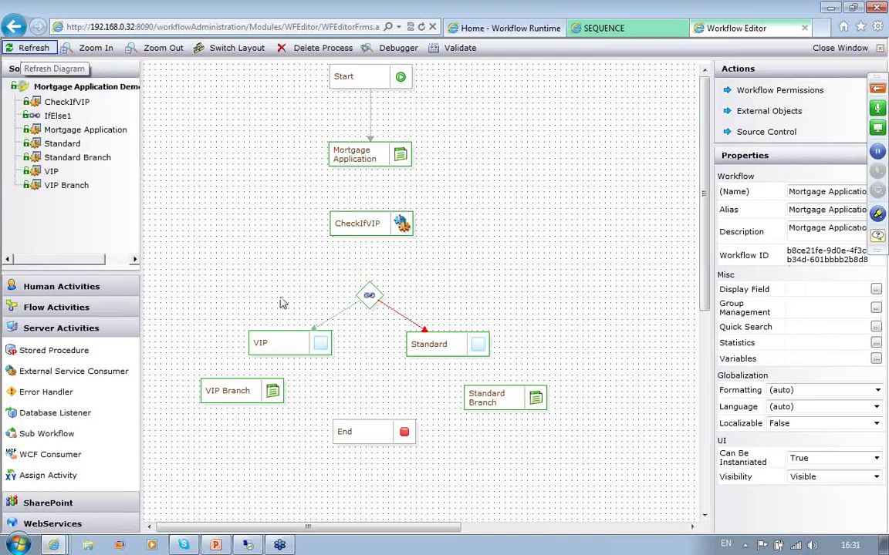
# Step: Retry Quick Bind between the Mortgage Application and CheckIfVIP activities and reload the diagram
pyautogui.click(333, 153)
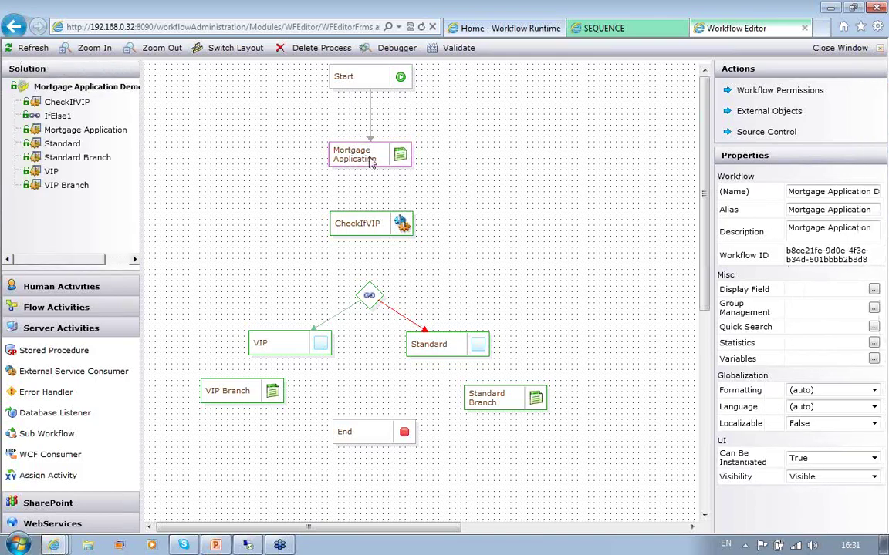
pyautogui.click(378, 235)
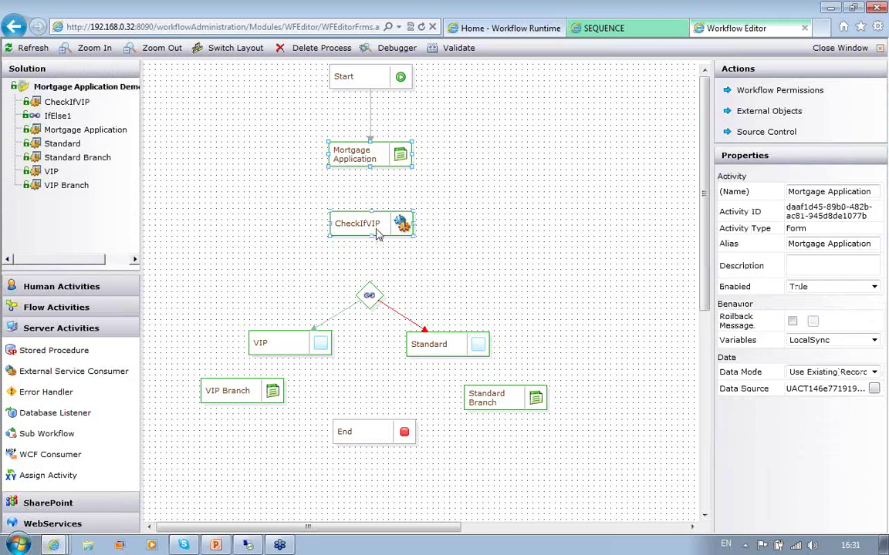
pyautogui.rightClick(420, 274)
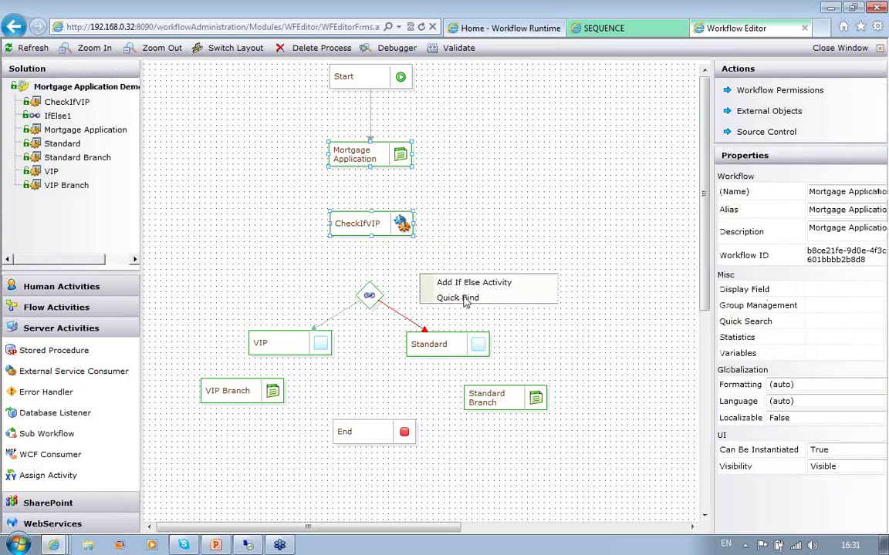
pyautogui.click(471, 299)
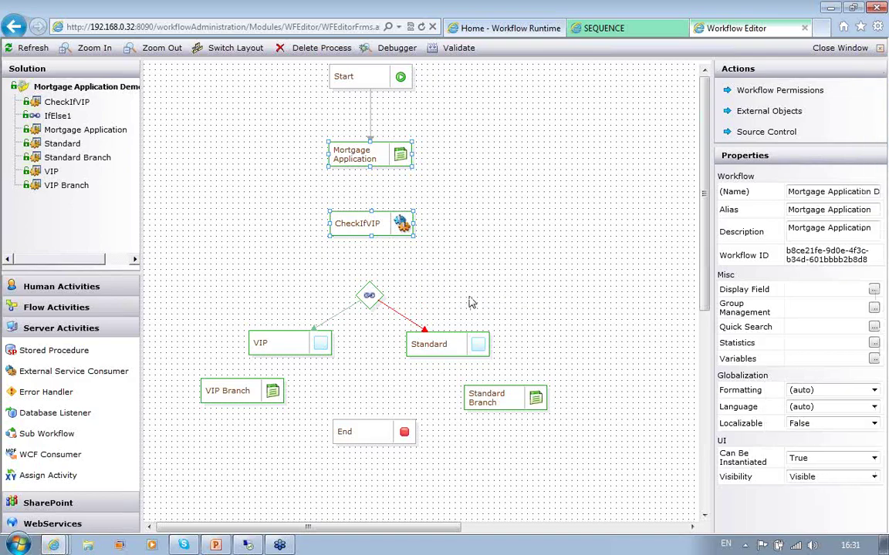
pyautogui.rightClick(384, 229)
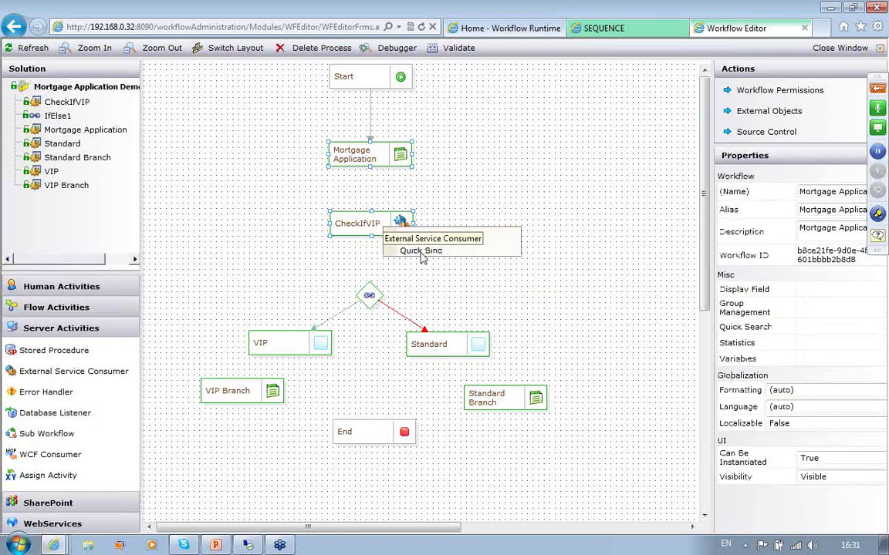
pyautogui.click(421, 251)
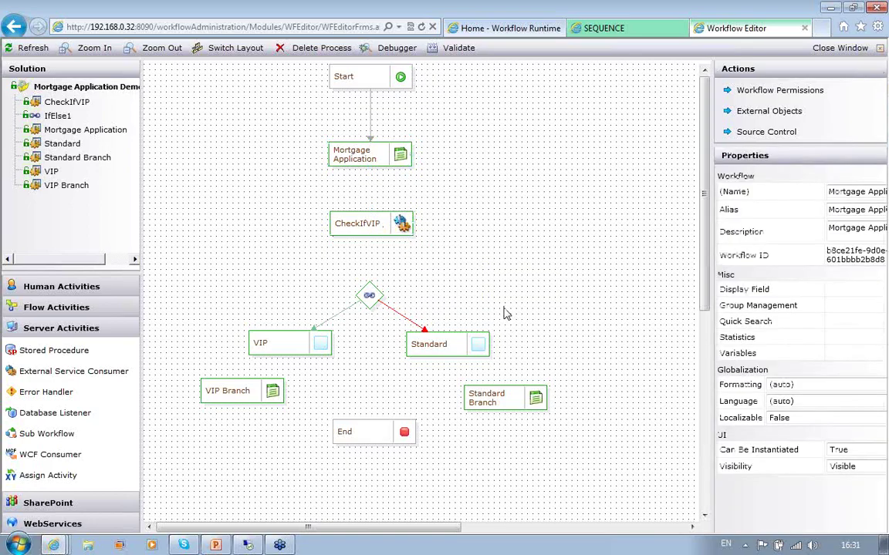
pyautogui.click(30, 47)
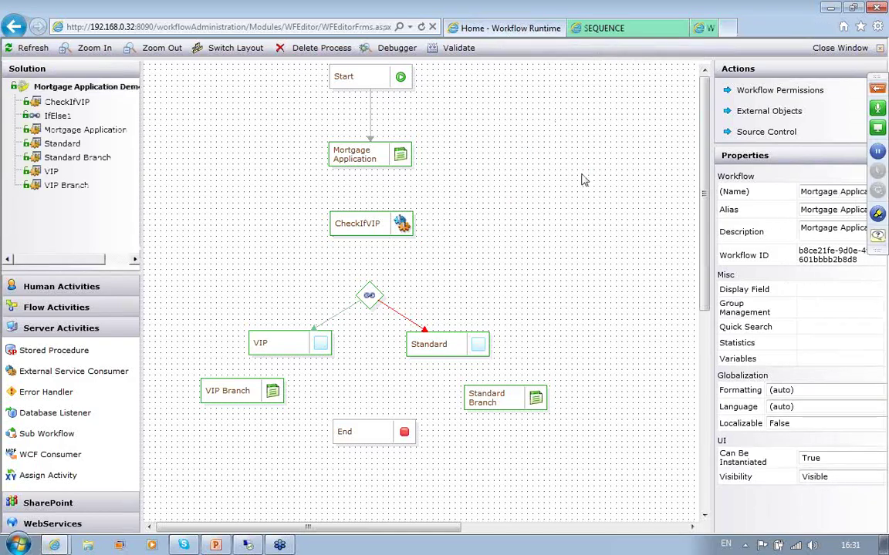
# Step: Try to link the Mortgage Application form to CheckIfVIP in the workflow diagram again
pyautogui.click(631, 34)
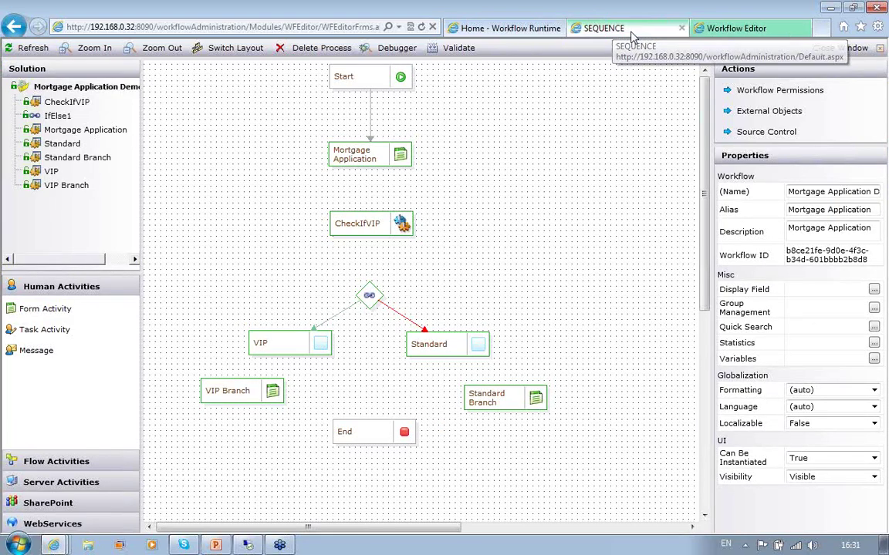
pyautogui.click(755, 33)
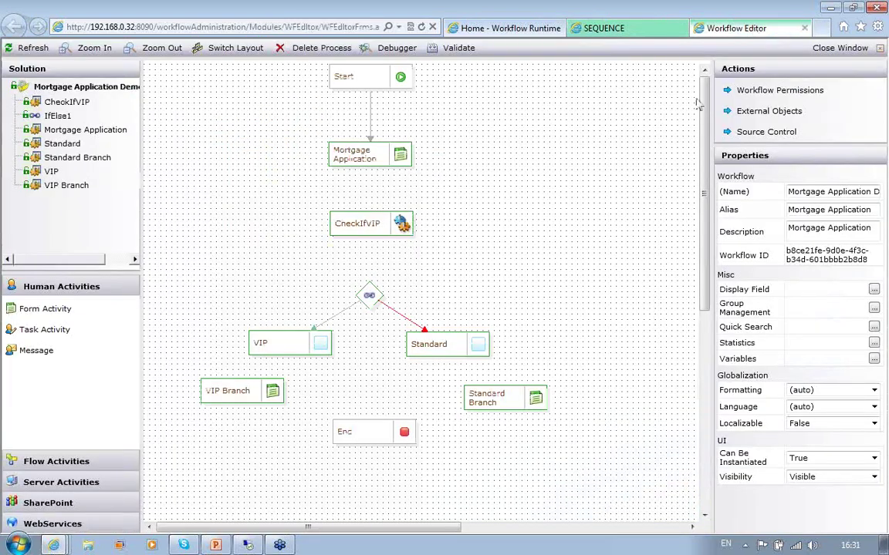
pyautogui.click(335, 155)
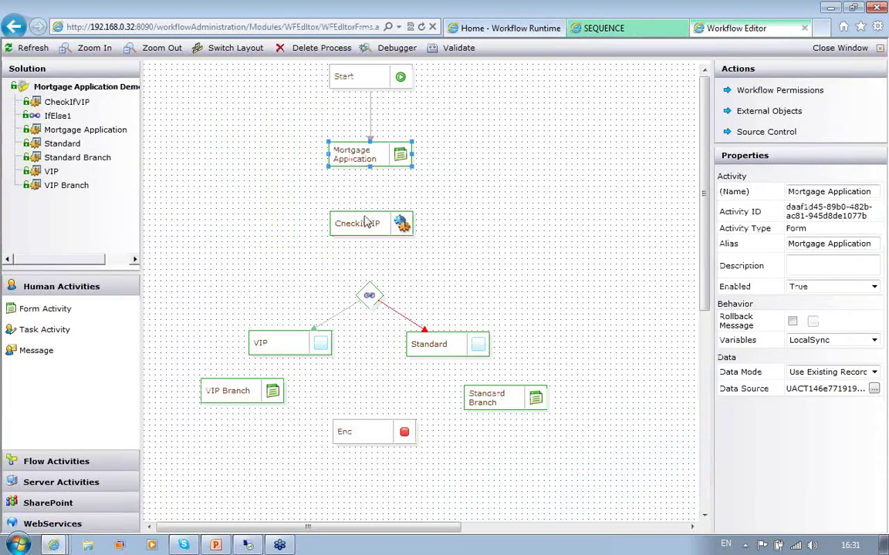
pyautogui.click(365, 221)
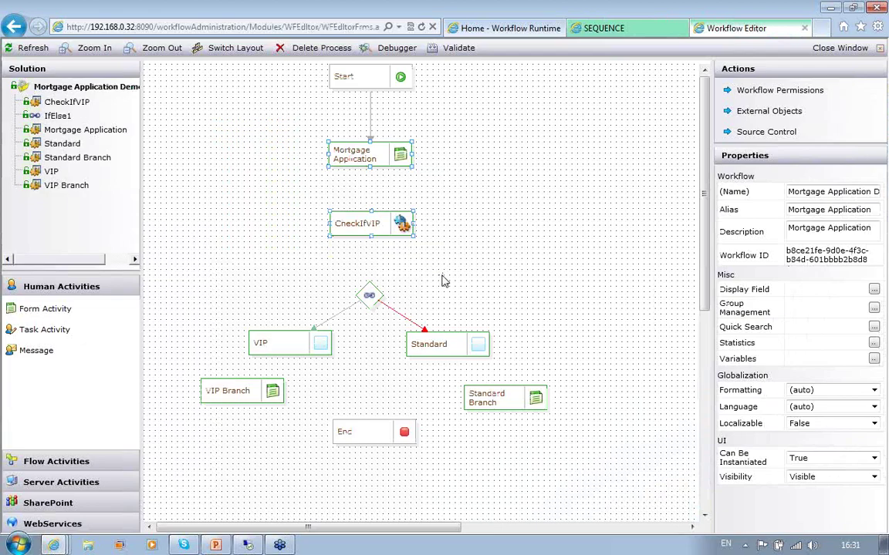
pyautogui.click(444, 280)
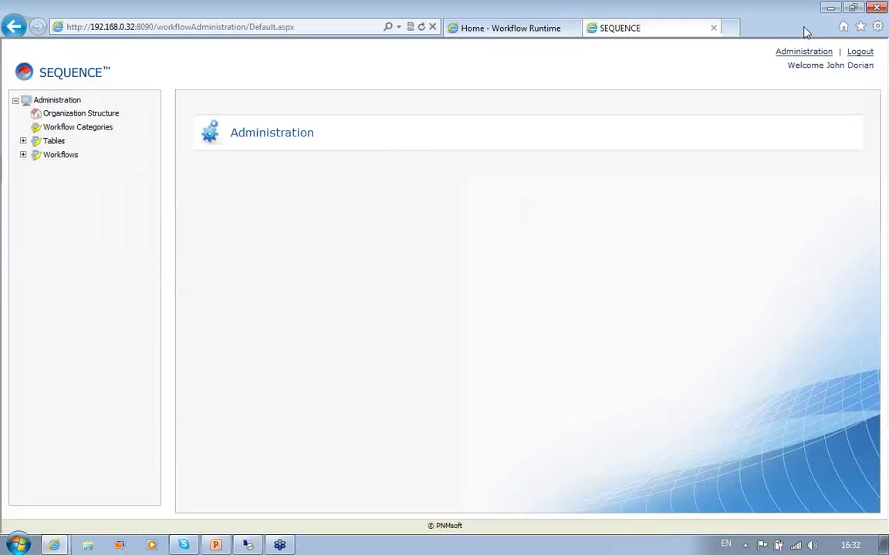
# Step: Reopen the Mortgage Application Demo workflow for editing from the Workflows tree in the SEQUENCE Administration site
pyautogui.middleClick(725, 29)
pyautogui.click(518, 29)
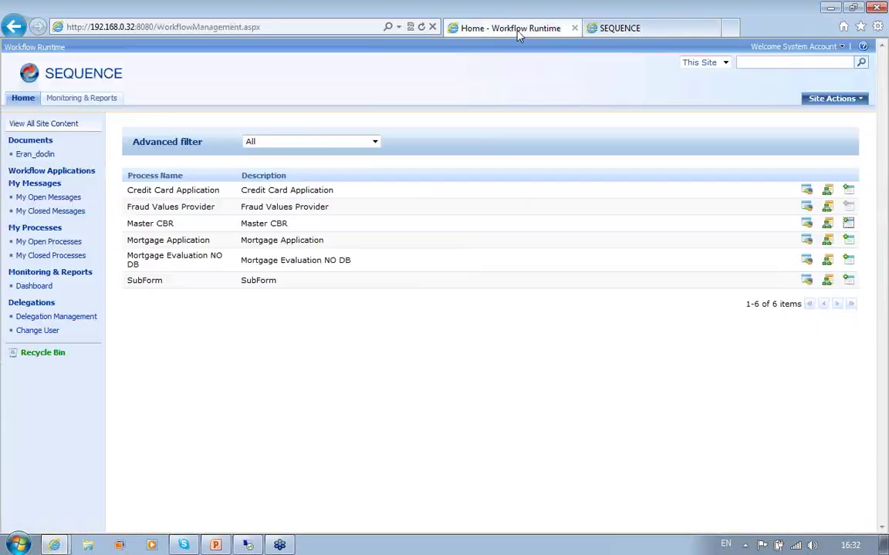
pyautogui.hotkey('ctrl', 'k')
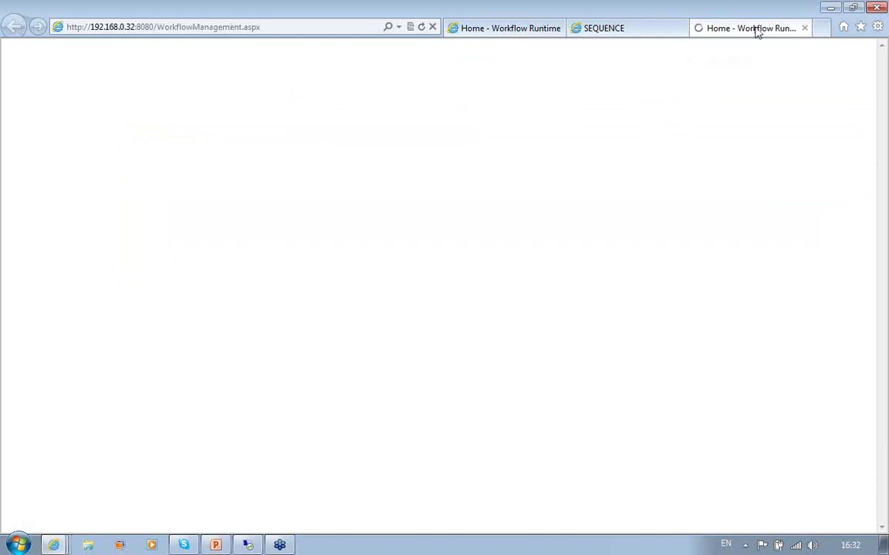
pyautogui.middleClick(787, 29)
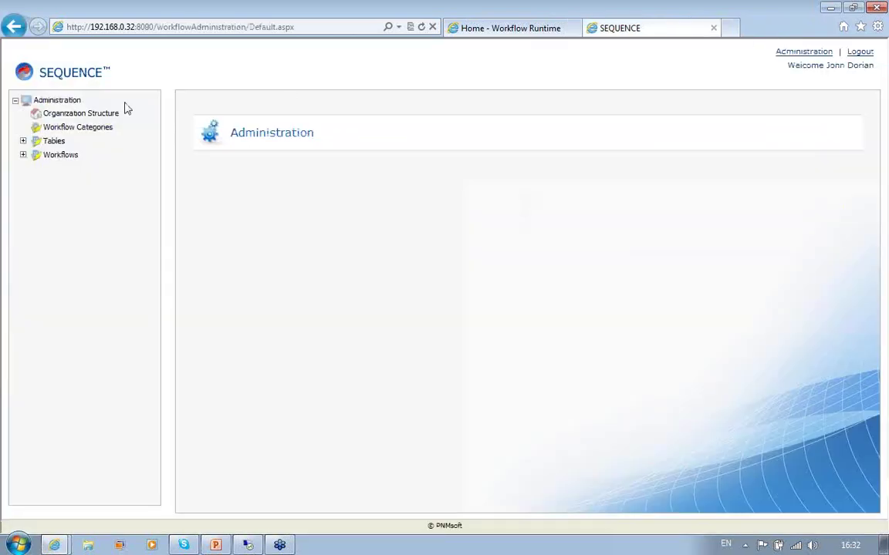
pyautogui.click(23, 155)
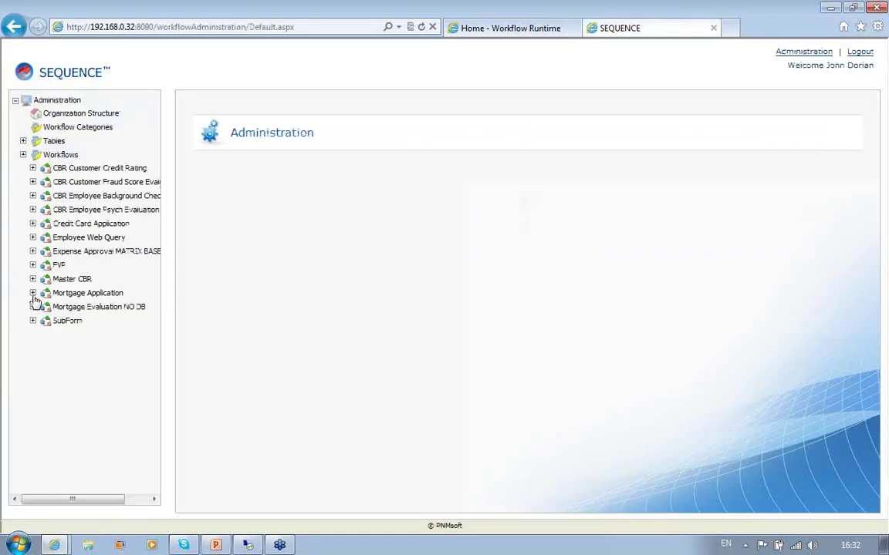
pyautogui.click(32, 293)
pyautogui.rightClick(111, 319)
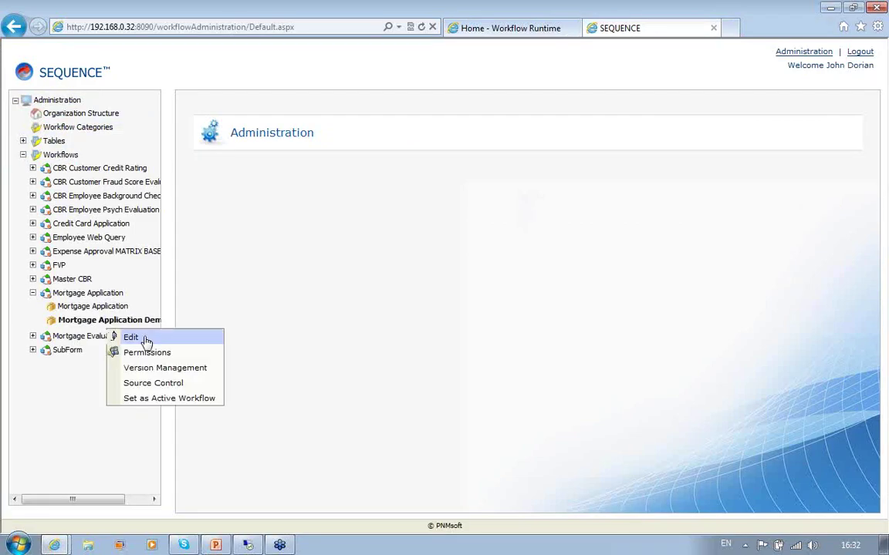
pyautogui.click(159, 342)
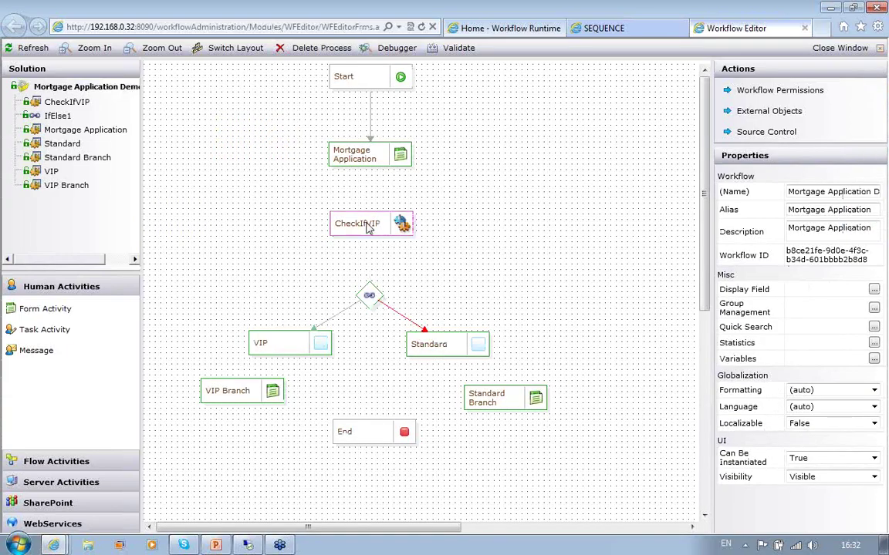
# Step: Link the CheckIfVIP activity to the IfElse1 decision with Quick Bind
pyautogui.click(390, 223)
pyautogui.rightClick(371, 300)
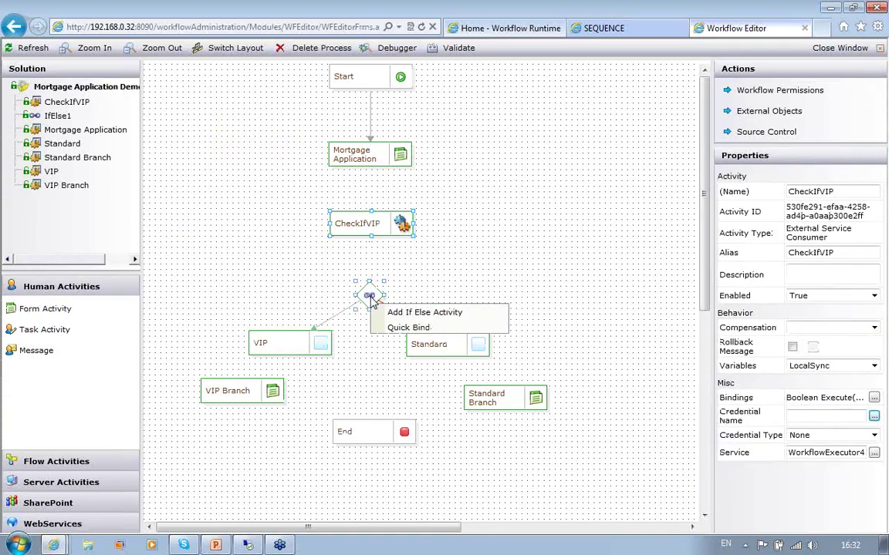
pyautogui.click(406, 328)
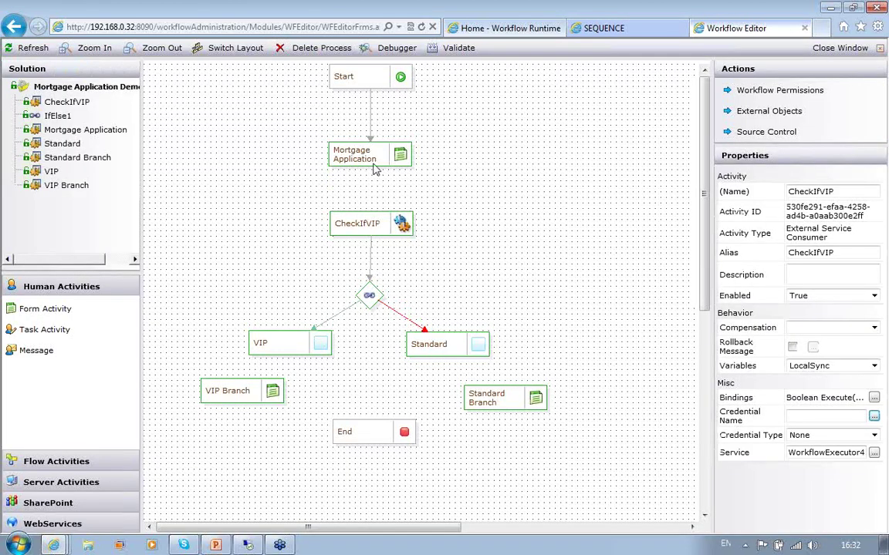
# Step: Try to connect the Mortgage Application form to CheckIfVIP with Quick Bind, refresh the diagram and reselect both activities
pyautogui.click(373, 158)
pyautogui.keyDown('ctrl'); pyautogui.click(395, 223); pyautogui.keyUp('ctrl')
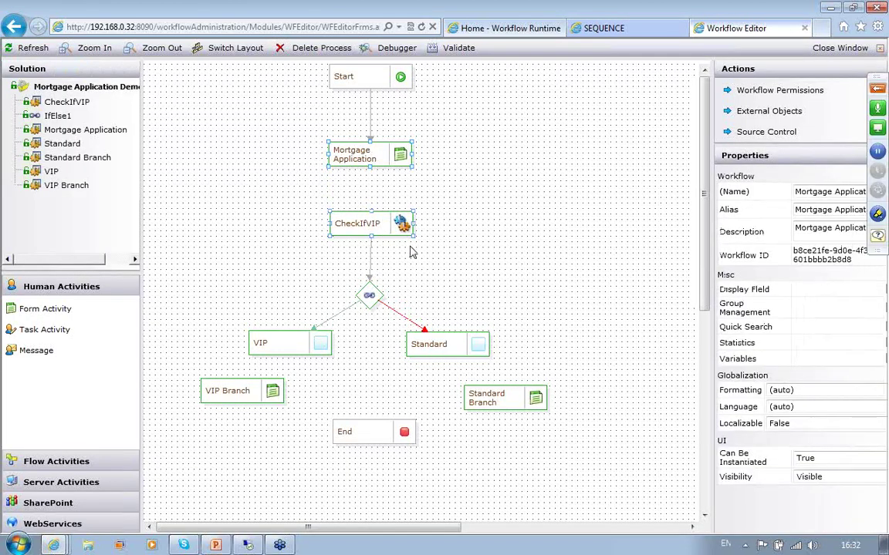
pyautogui.rightClick(384, 246)
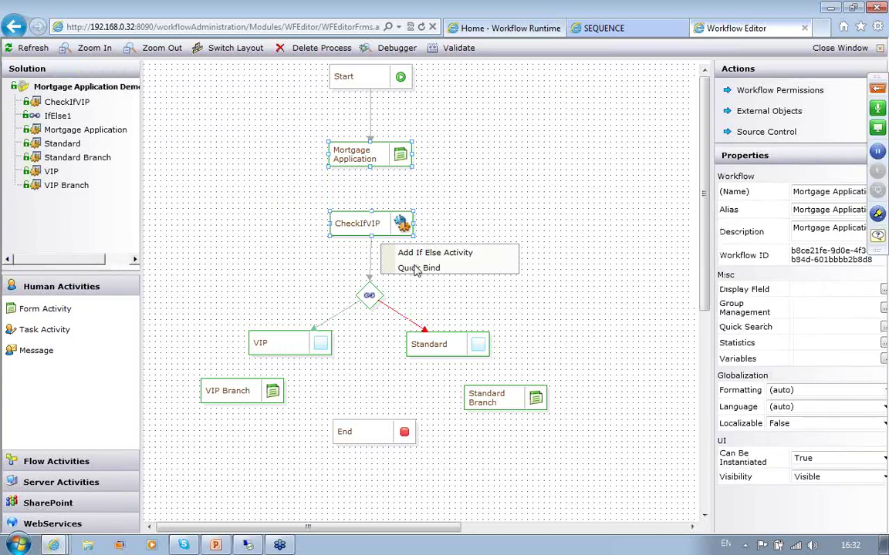
pyautogui.click(361, 270)
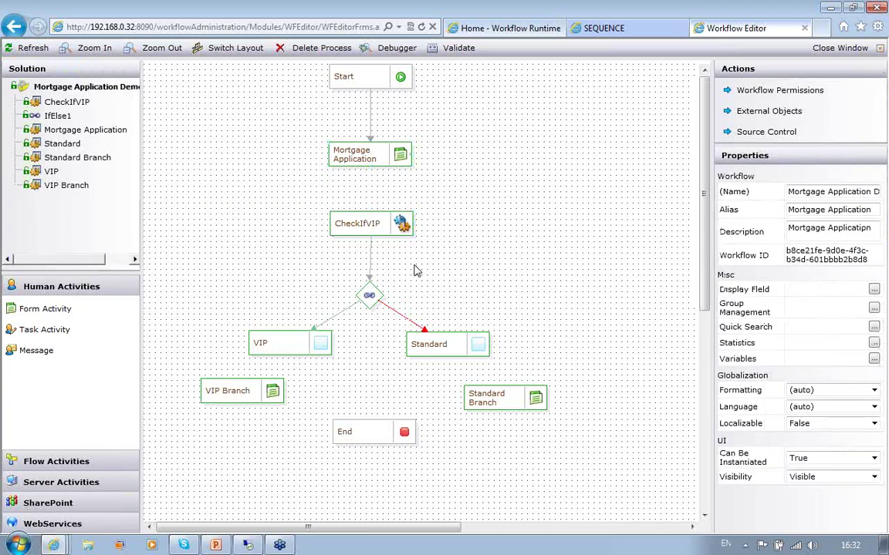
pyautogui.click(361, 162)
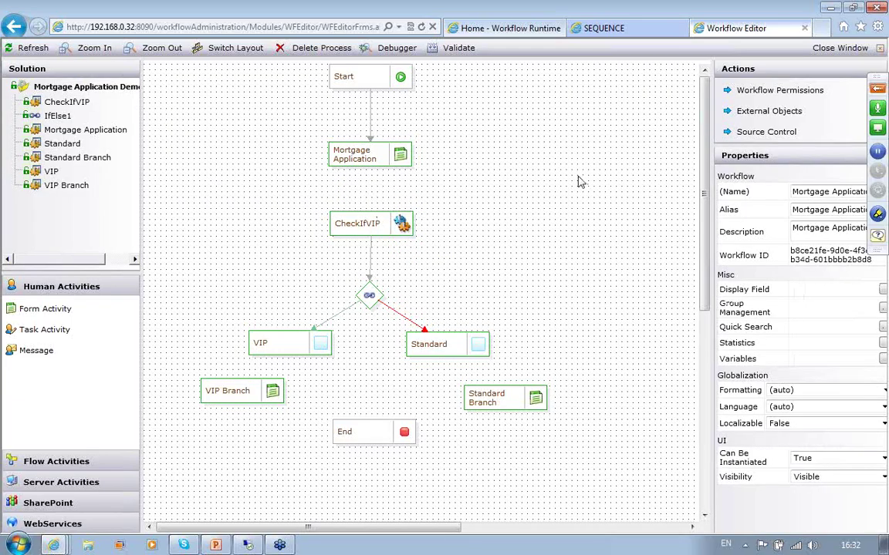
pyautogui.click(23, 50)
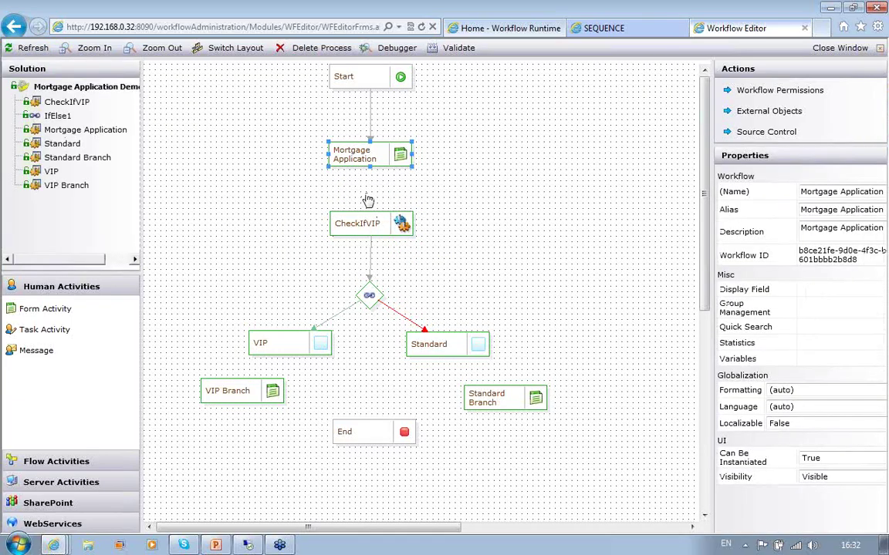
pyautogui.click(417, 199)
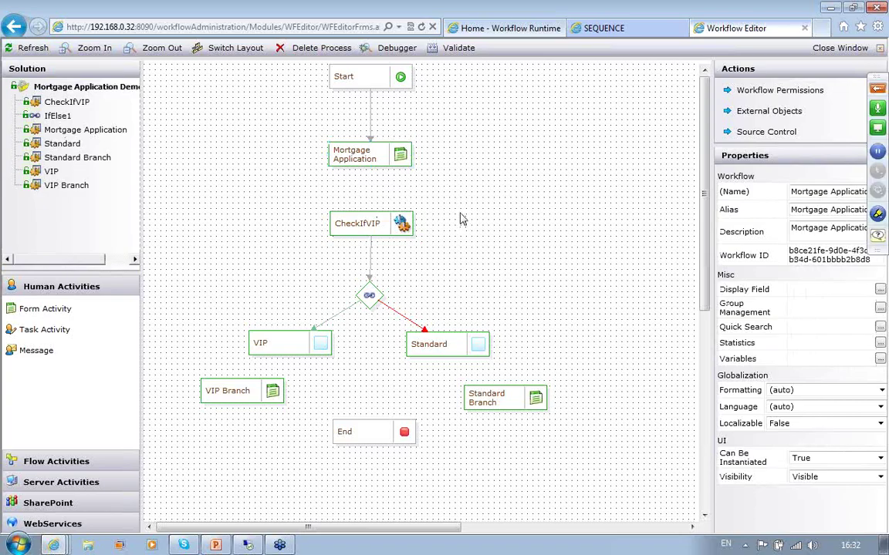
pyautogui.click(339, 152)
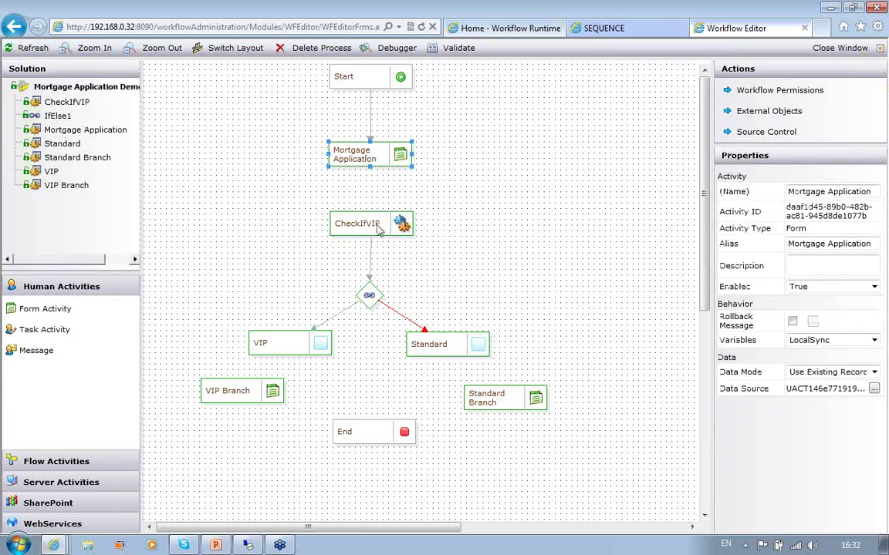
pyautogui.keyDown('ctrl'); pyautogui.click(378, 229); pyautogui.keyUp('ctrl')
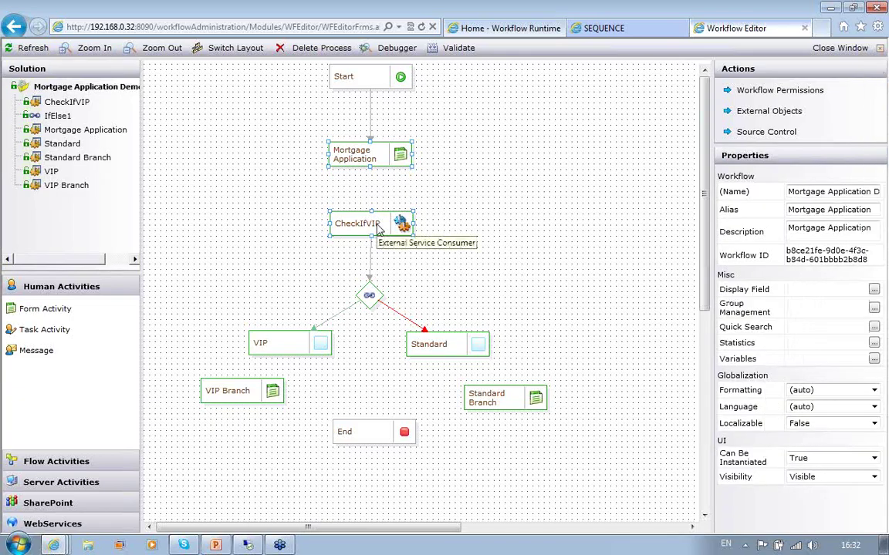
pyautogui.moveTo(398, 224)
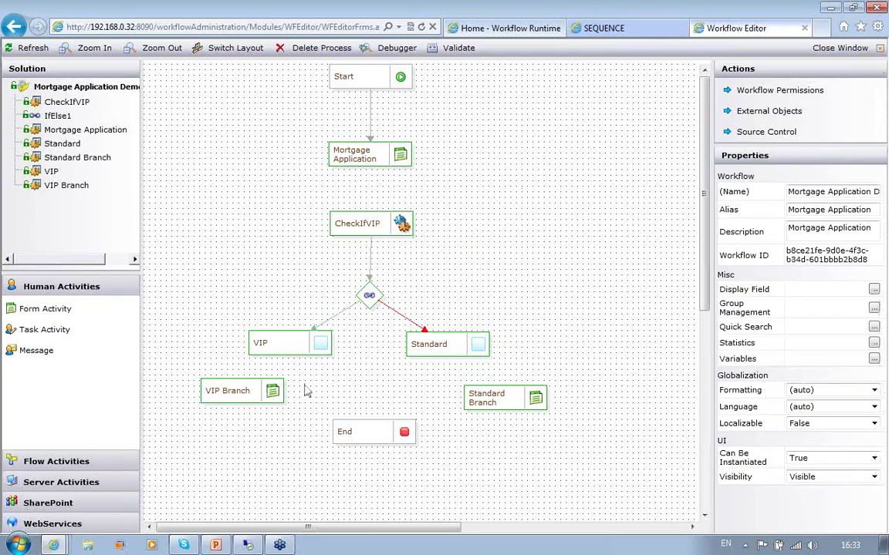
pyautogui.click(472, 399)
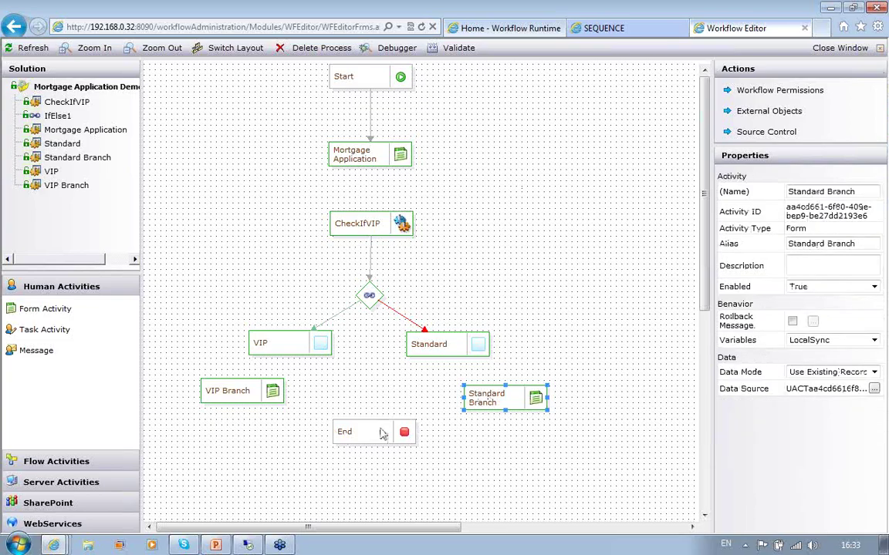
pyautogui.keyDown('ctrl'); pyautogui.click(378, 434); pyautogui.keyUp('ctrl')
pyautogui.rightClick(379, 435)
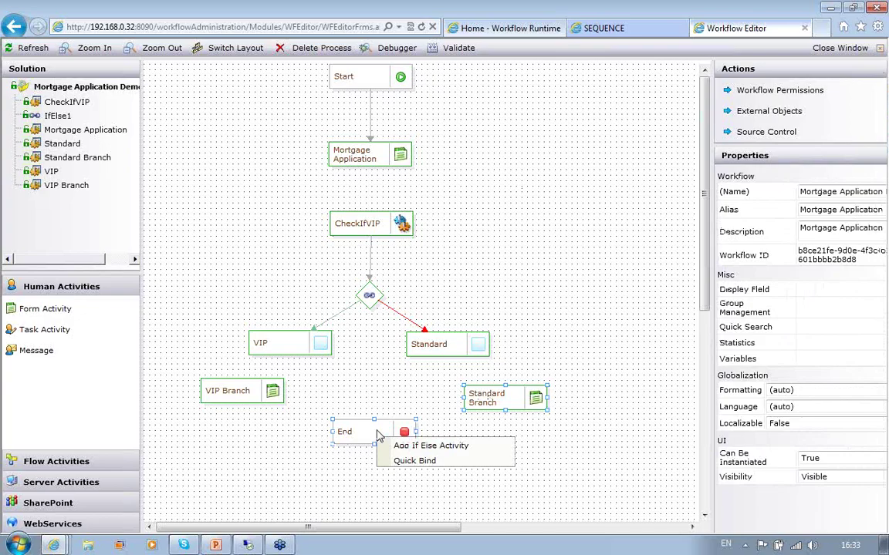
pyautogui.click(379, 436)
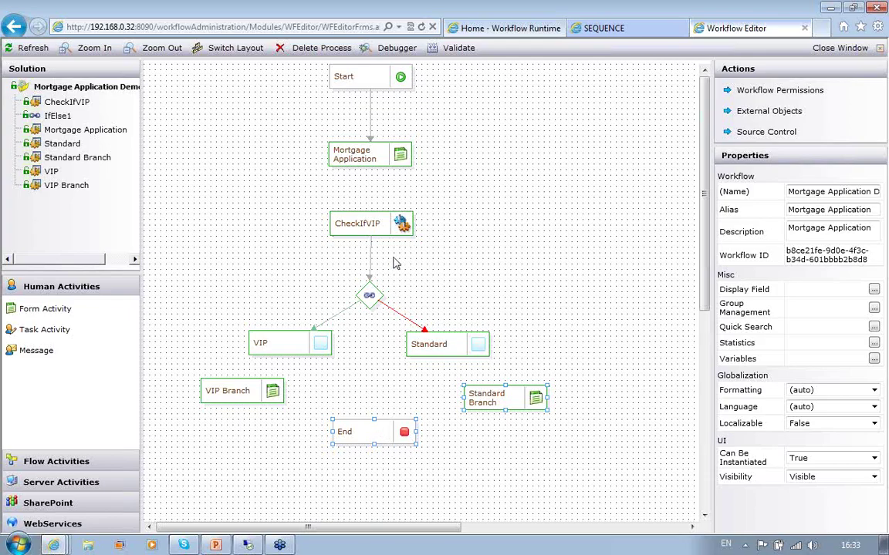
# Step: Link the Mortgage Application form to the CheckIfVIP activity with Quick Bind and refresh the diagram
pyautogui.click(376, 162)
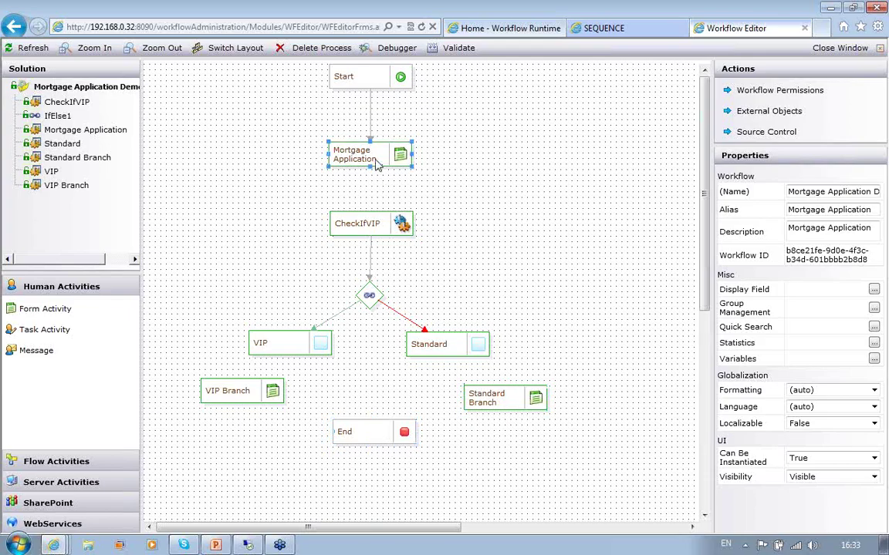
pyautogui.keyDown('ctrl'); pyautogui.click(382, 225); pyautogui.keyUp('ctrl')
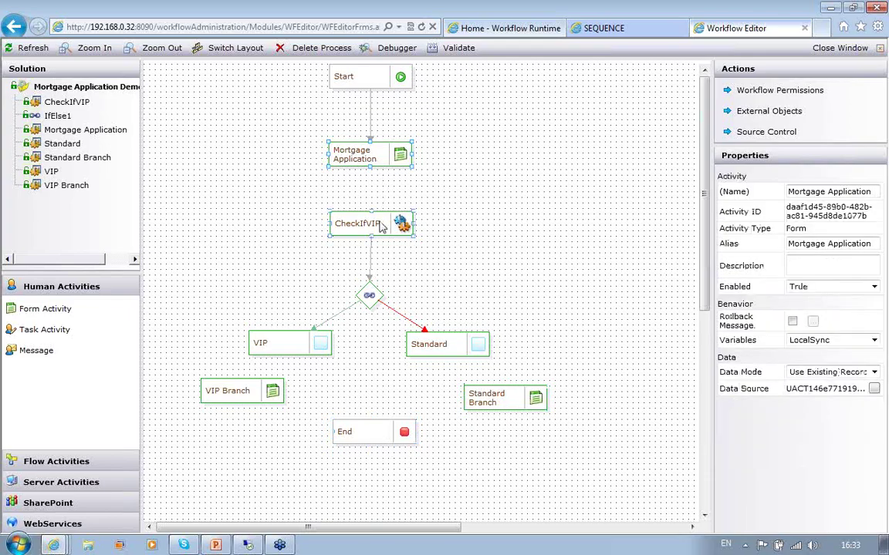
pyautogui.rightClick(382, 228)
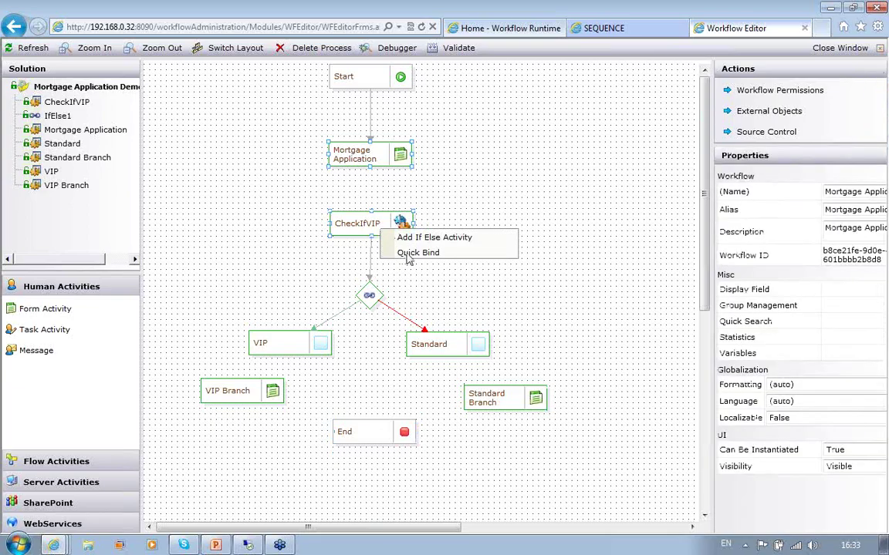
pyautogui.click(408, 259)
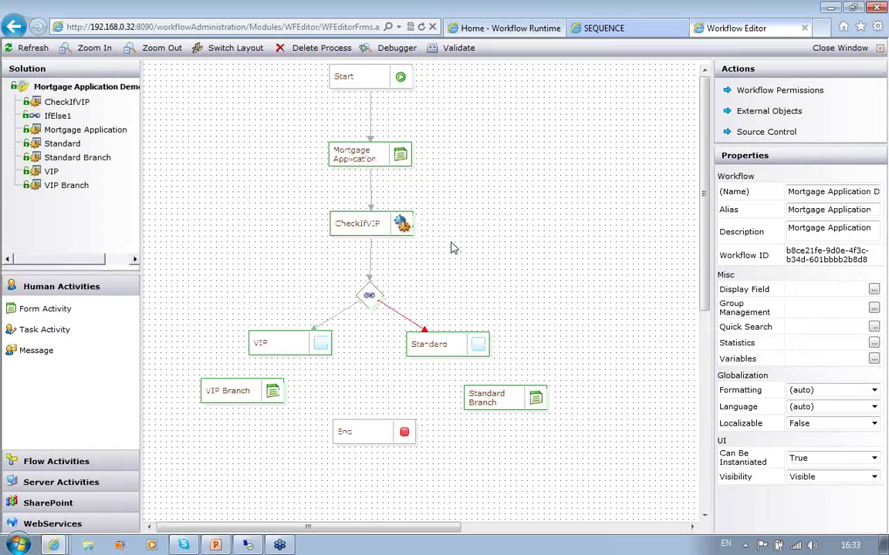
pyautogui.click(21, 49)
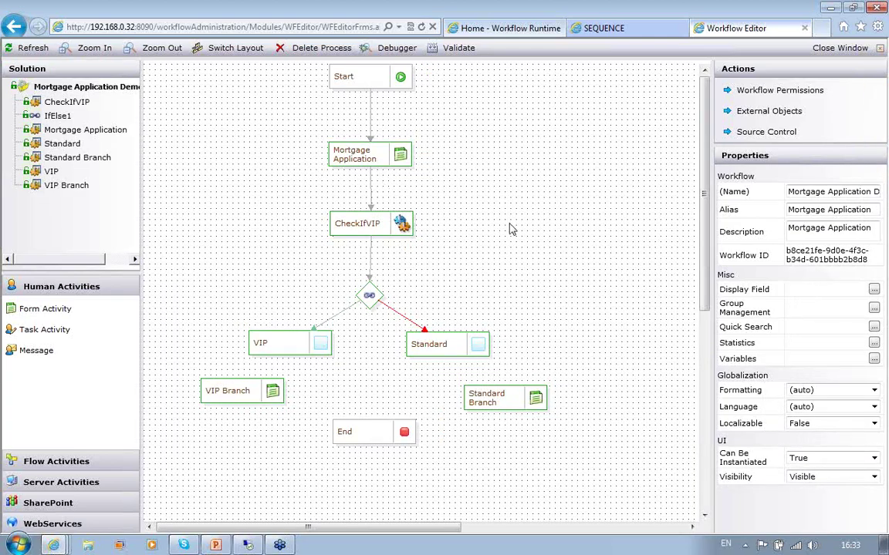
# Step: Reapply the listed user's Full Control workflow permission with No Cascade and propagation to activities, and close the permissions page
pyautogui.click(773, 91)
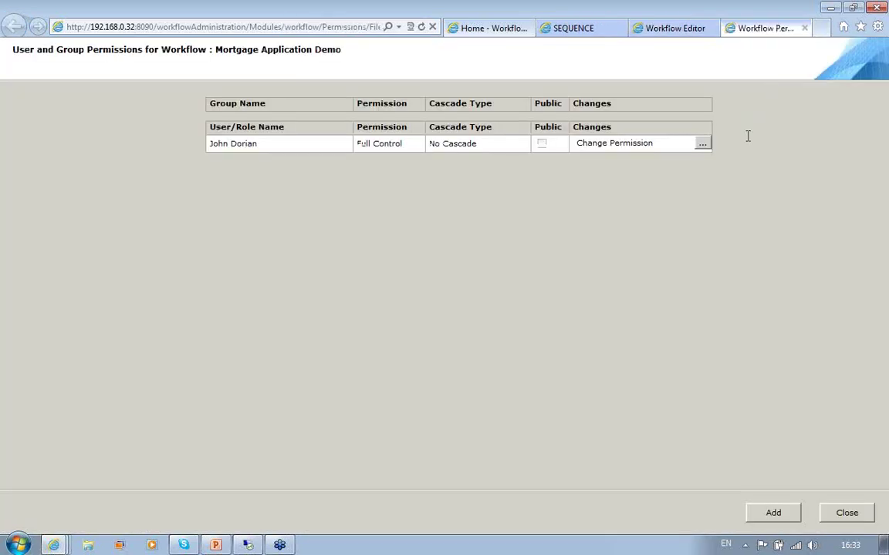
pyautogui.click(702, 145)
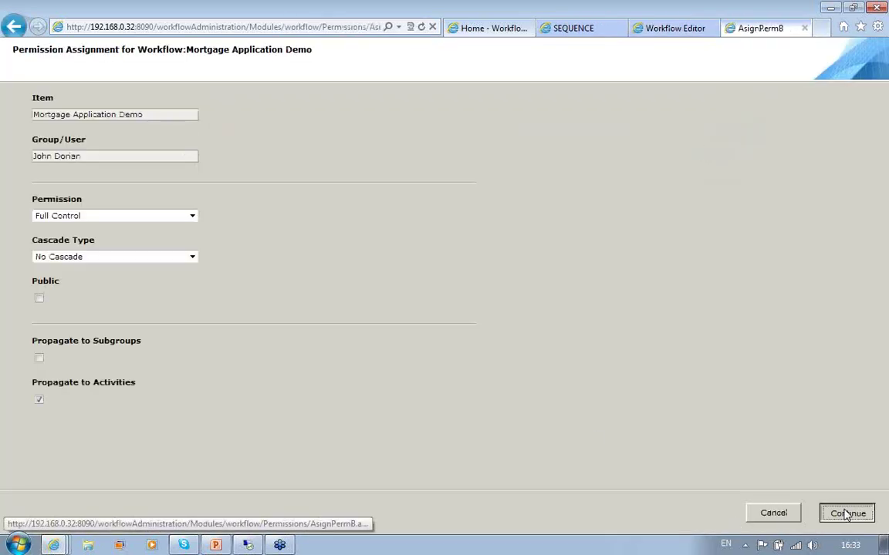
pyautogui.click(847, 514)
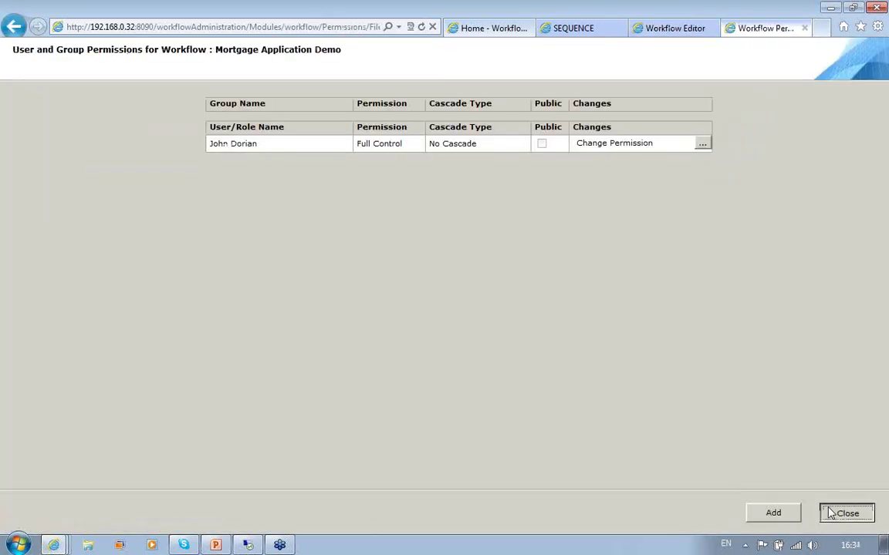
pyautogui.click(831, 514)
# Step: Validate the Mortgage Application Demo workflow and close the validation results
pyautogui.click(459, 48)
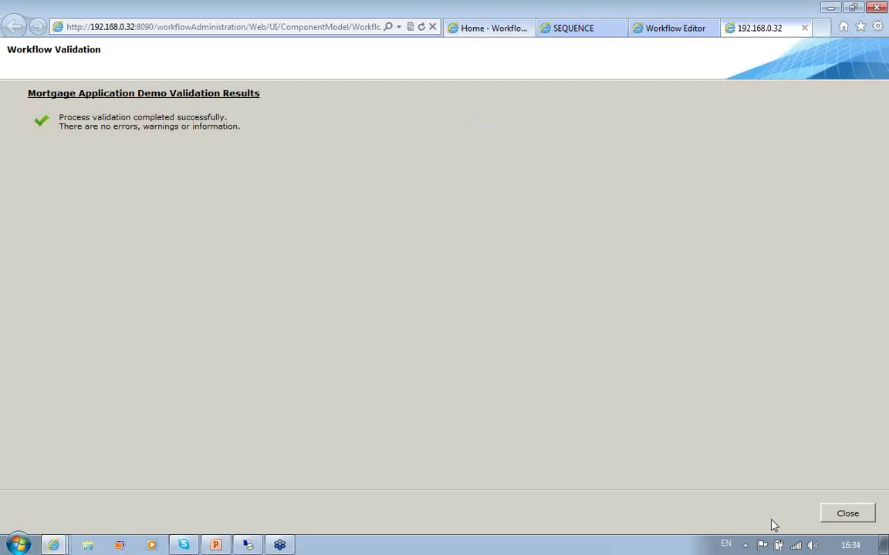
pyautogui.click(847, 513)
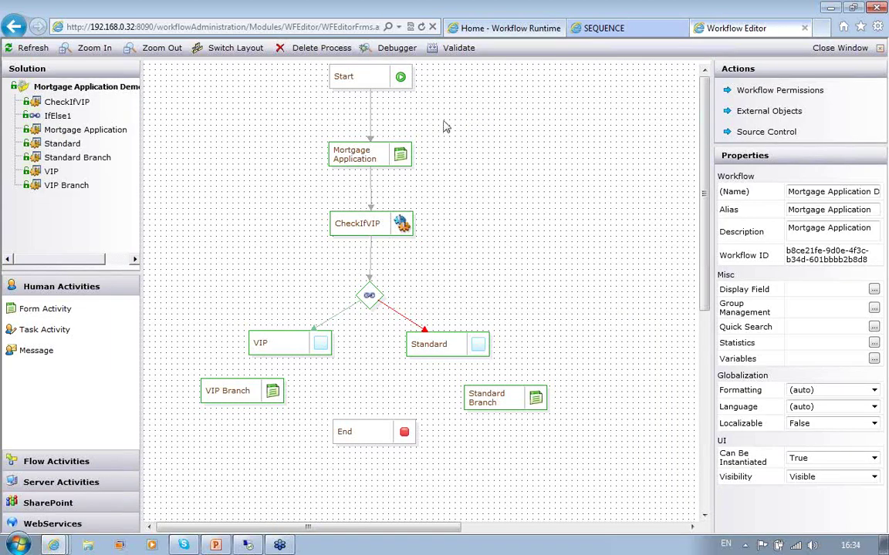
# Step: Start a new debugging instance of the workflow and open its Mortgage Application form
pyautogui.click(388, 48)
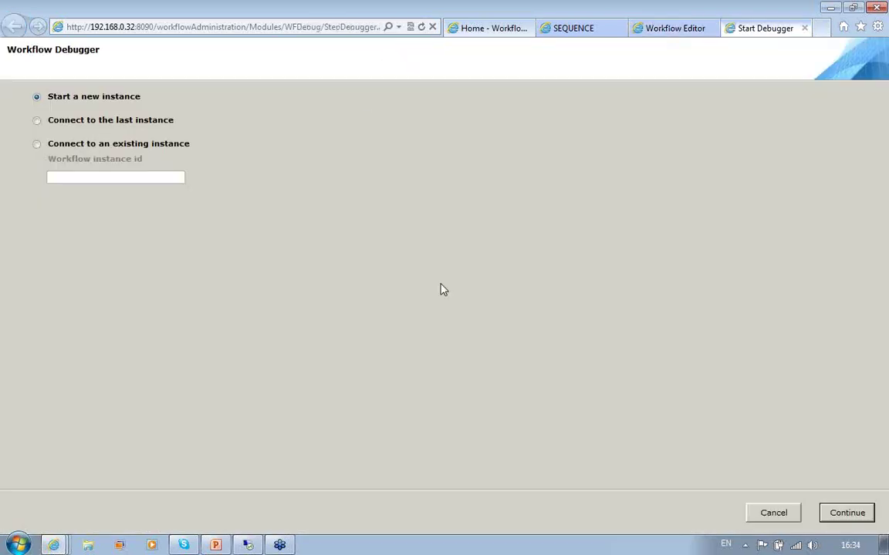
pyautogui.click(847, 512)
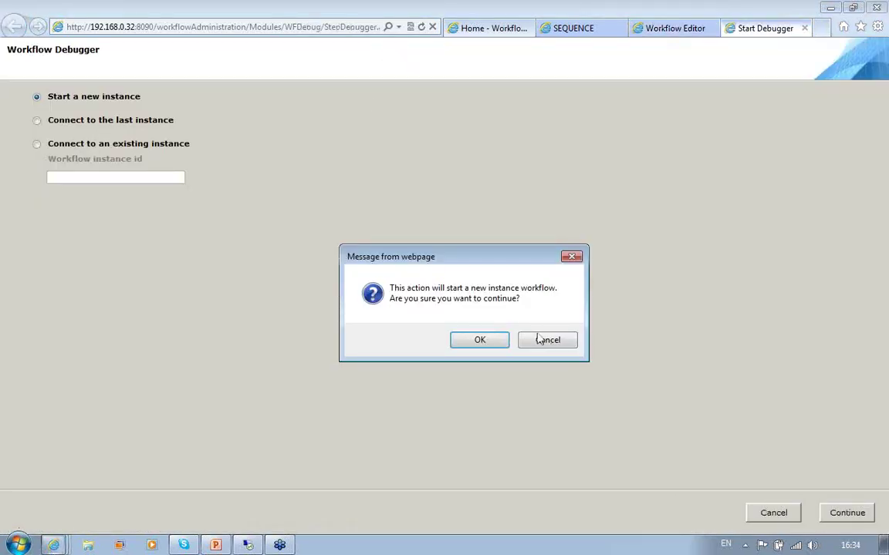
pyautogui.click(488, 348)
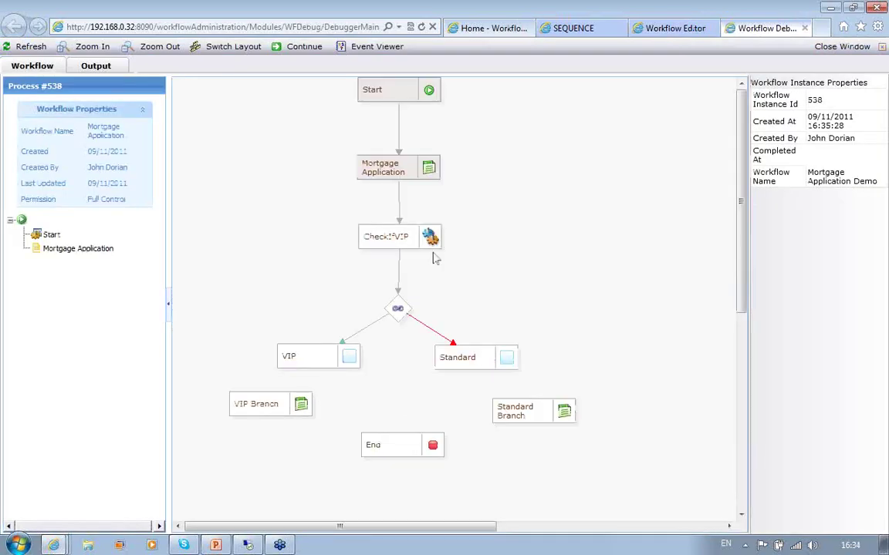
pyautogui.click(399, 181)
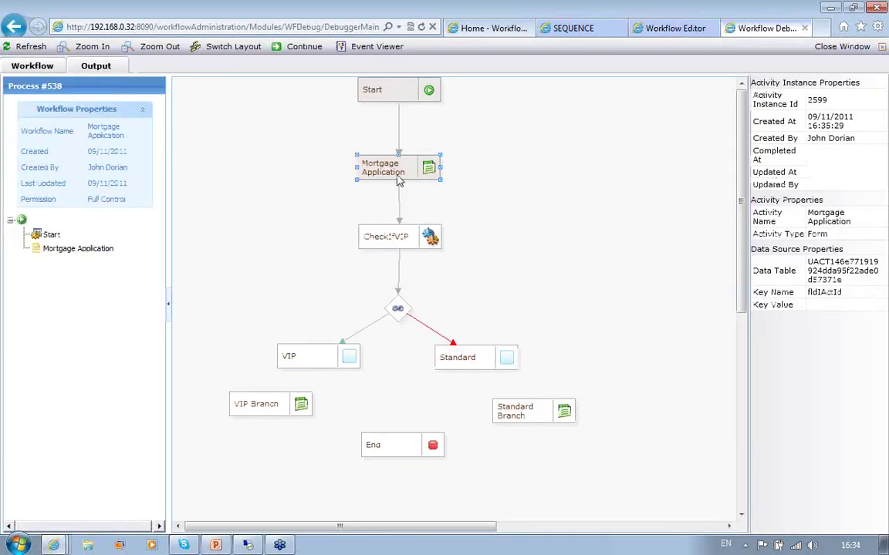
pyautogui.doubleClick(399, 181)
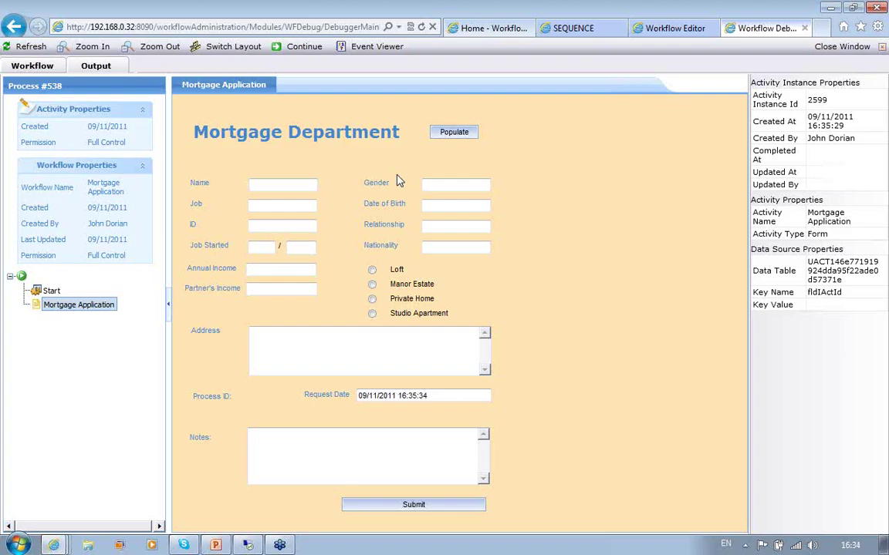
# Step: Populate the mortgage form, then enter AA3 as Relationship and 1 for both Annual Income and Partner's Income
pyautogui.click(459, 134)
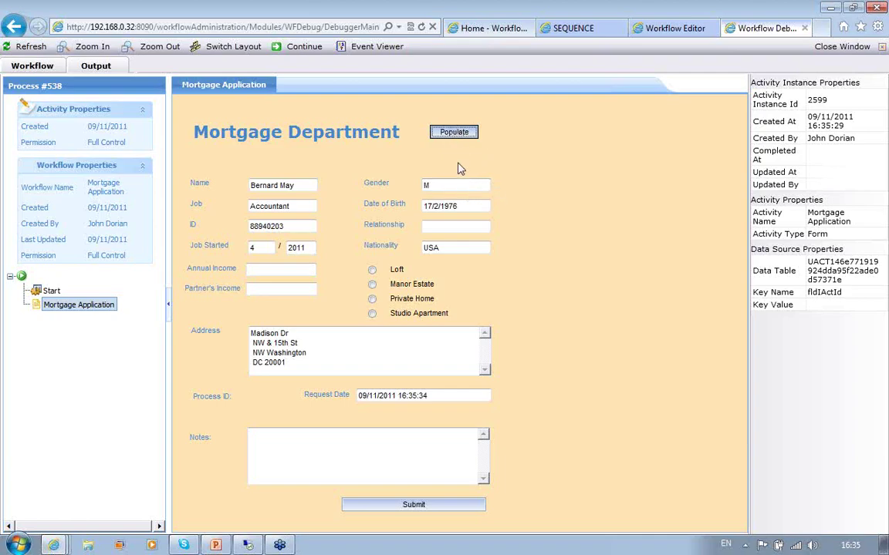
pyautogui.click(440, 226)
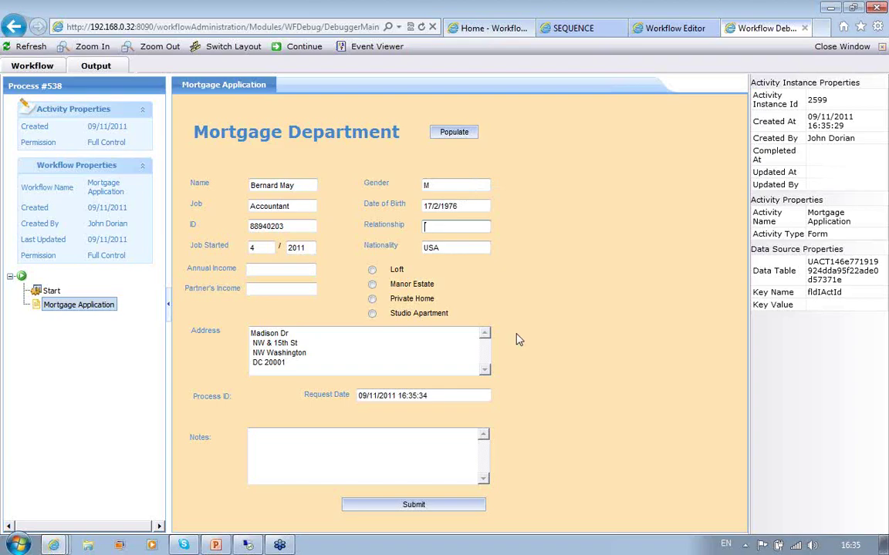
pyautogui.write('AA3')
pyautogui.click(290, 270)
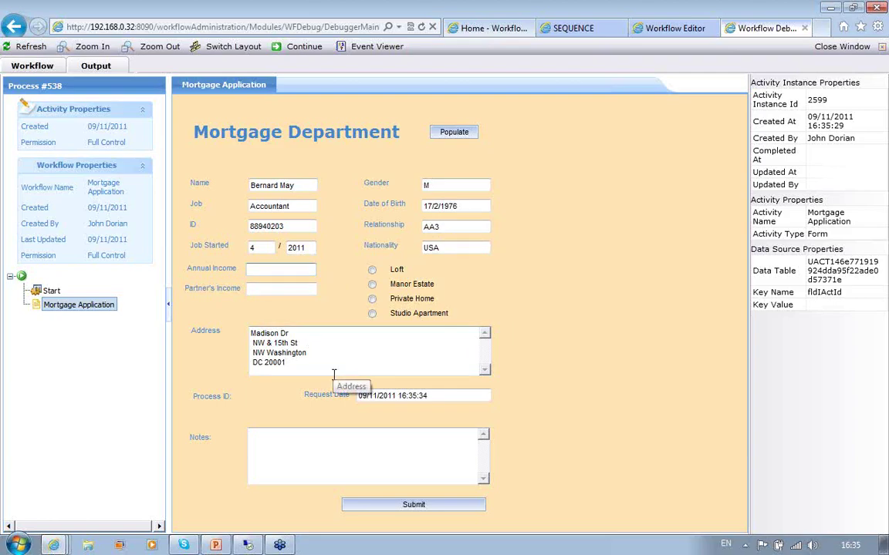
pyautogui.write('1')
pyautogui.click(300, 290)
pyautogui.write('1')
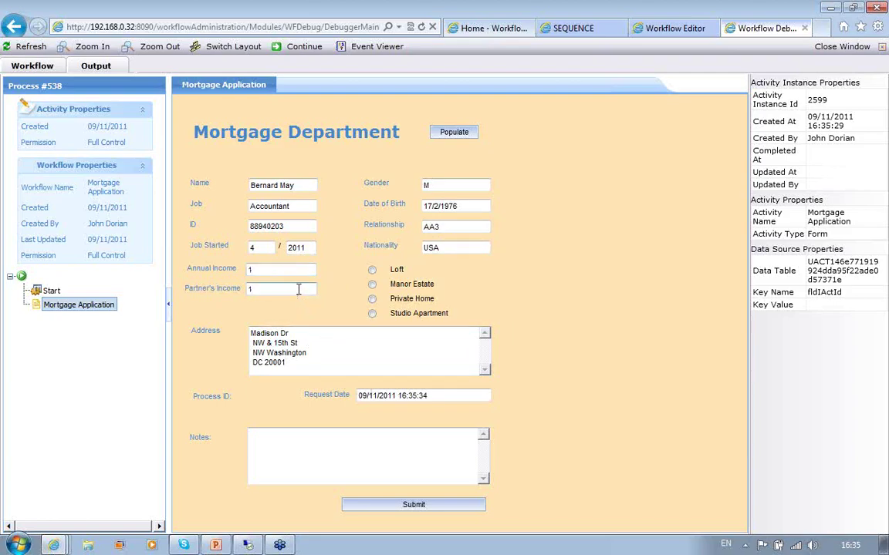
# Step: Select Loft and submit the application, then check the executed path in the workflow diagram and close the debugger
pyautogui.click(372, 270)
pyautogui.click(417, 506)
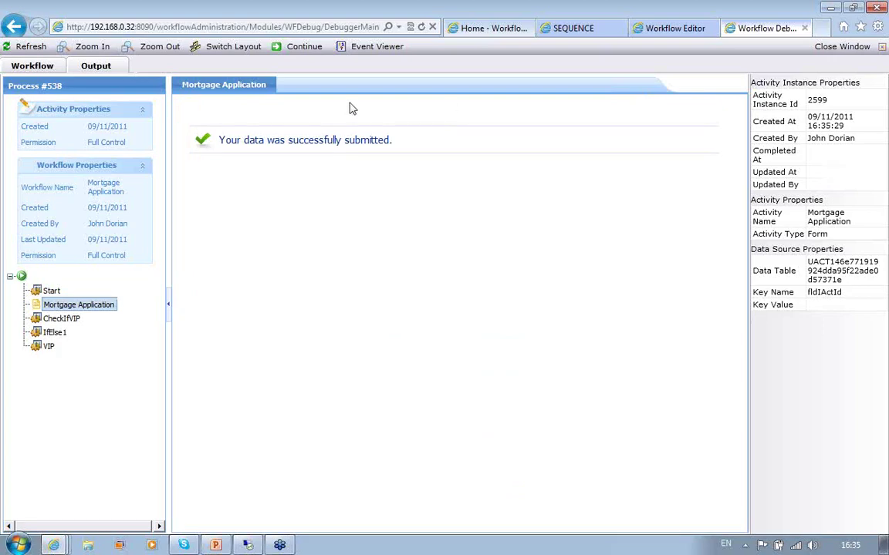
pyautogui.click(36, 66)
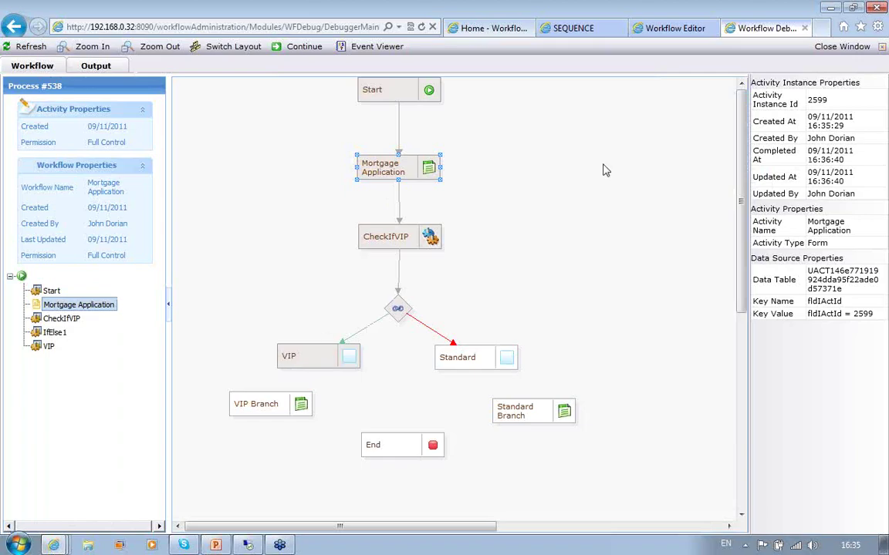
pyautogui.click(839, 48)
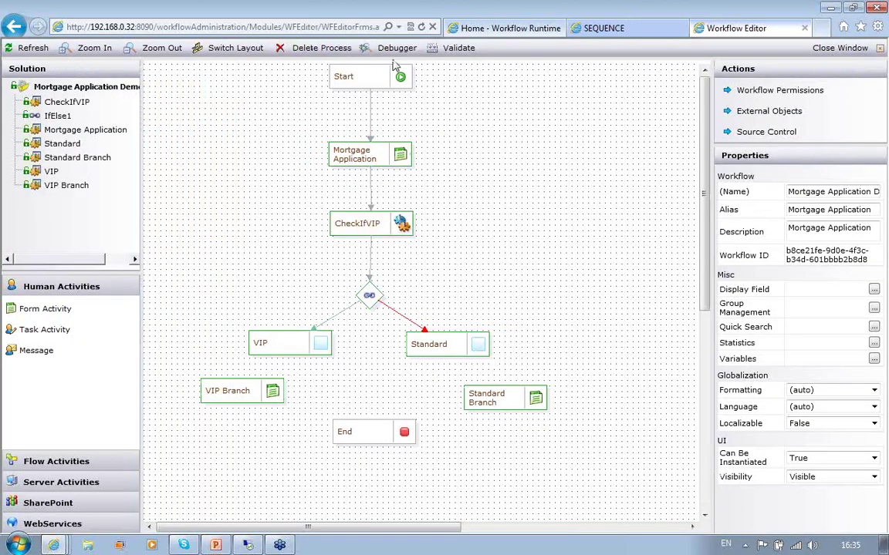
# Step: Launch a second new debugging instance and open its Mortgage Application form
pyautogui.click(394, 51)
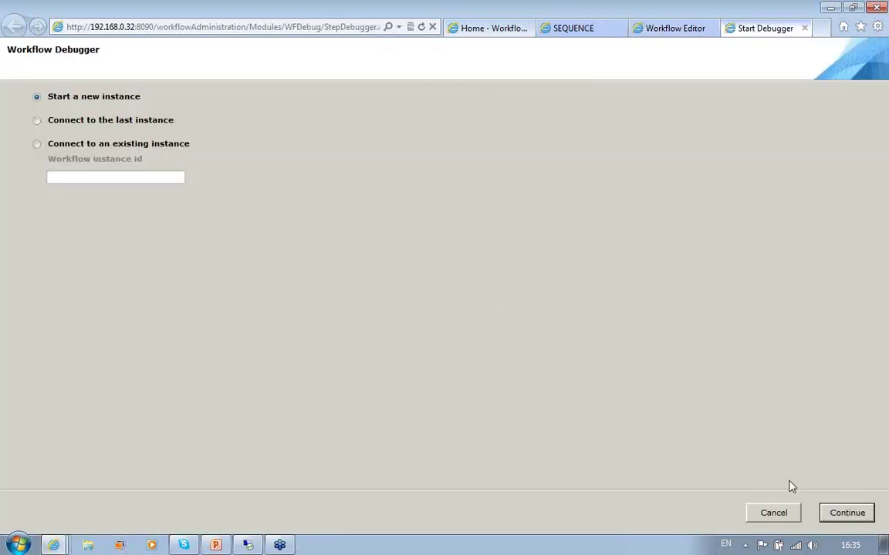
pyautogui.click(847, 521)
pyautogui.click(467, 344)
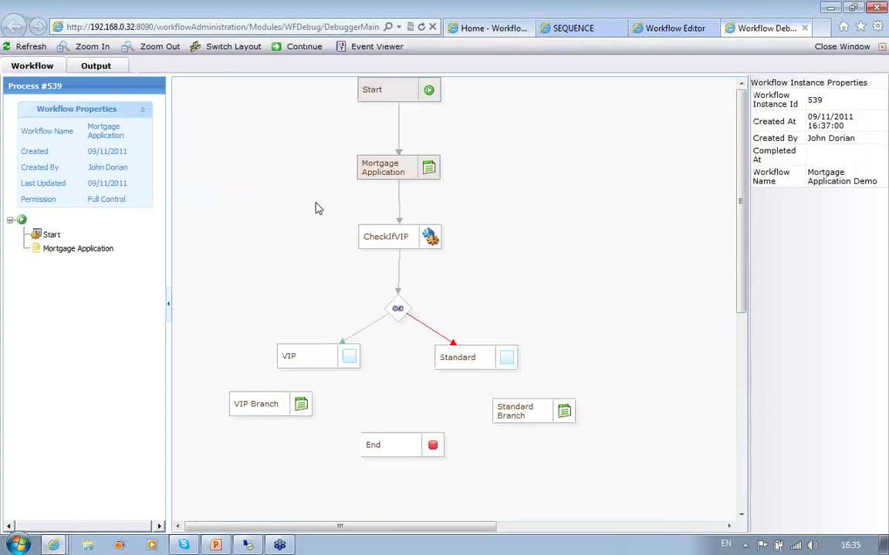
pyautogui.click(388, 180)
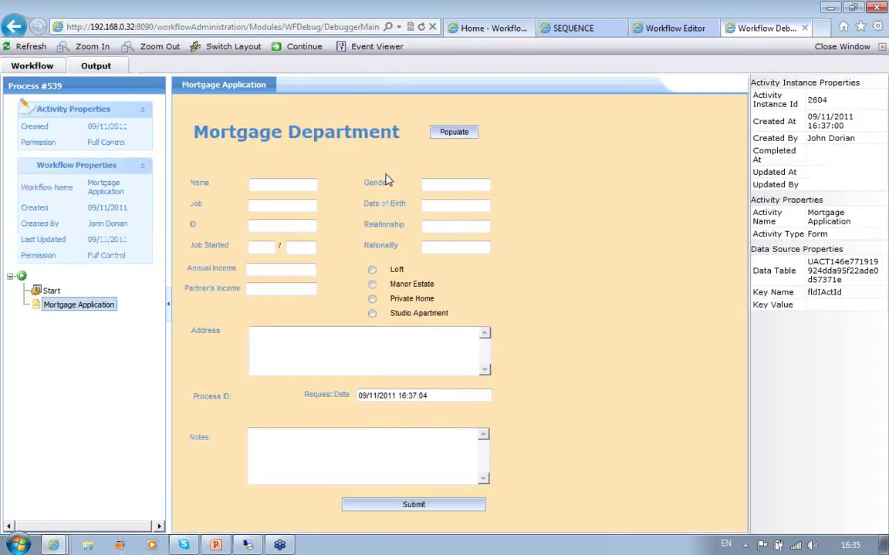
# Step: Populate the form, then set Relationship to B and both Annual Income and Partner's Income to 1
pyautogui.click(454, 133)
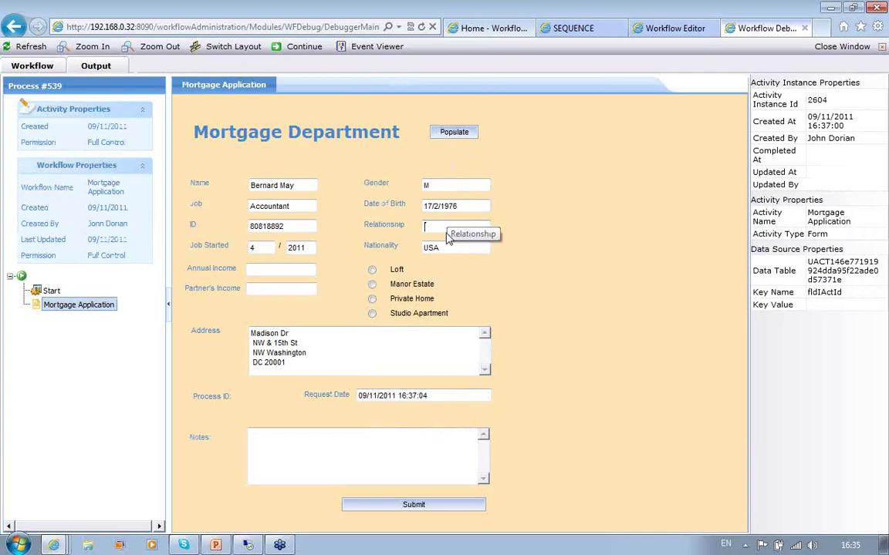
pyautogui.write('B')
pyautogui.click(267, 270)
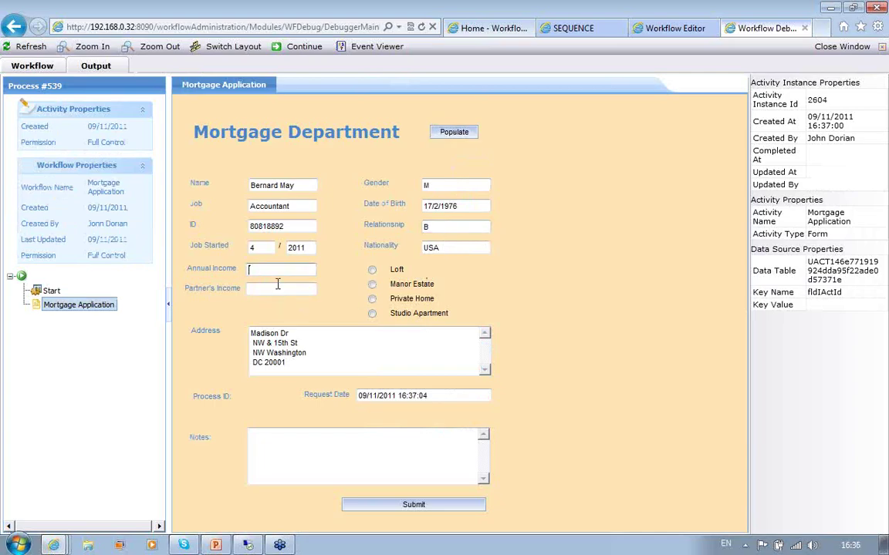
pyautogui.write('1')
pyautogui.click(276, 288)
pyautogui.write('1')
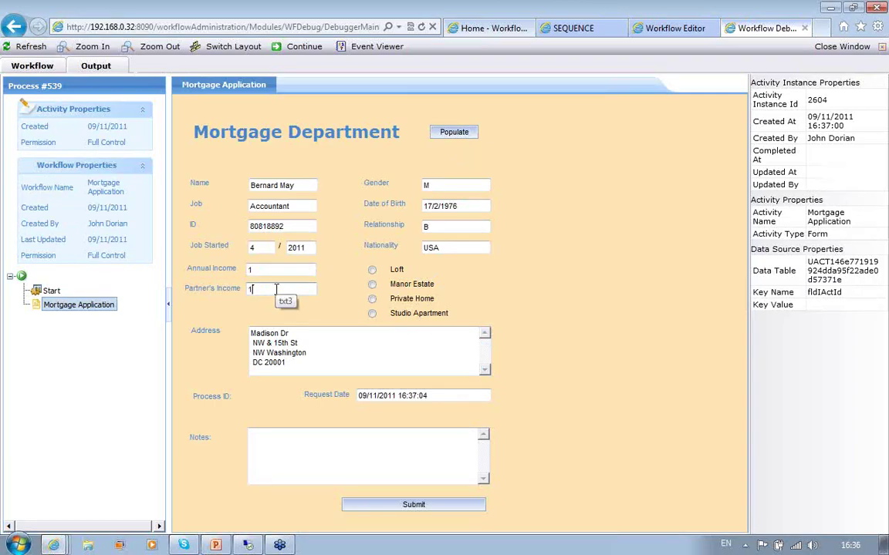
# Step: Submit the application with Relationship B, check which branch ran in the workflow diagram, and close the debugger
pyautogui.click(402, 506)
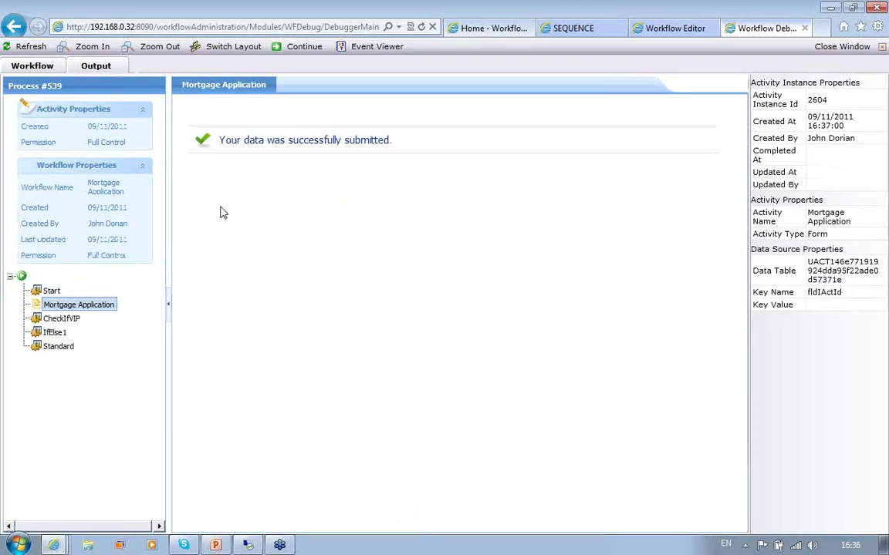
pyautogui.click(33, 67)
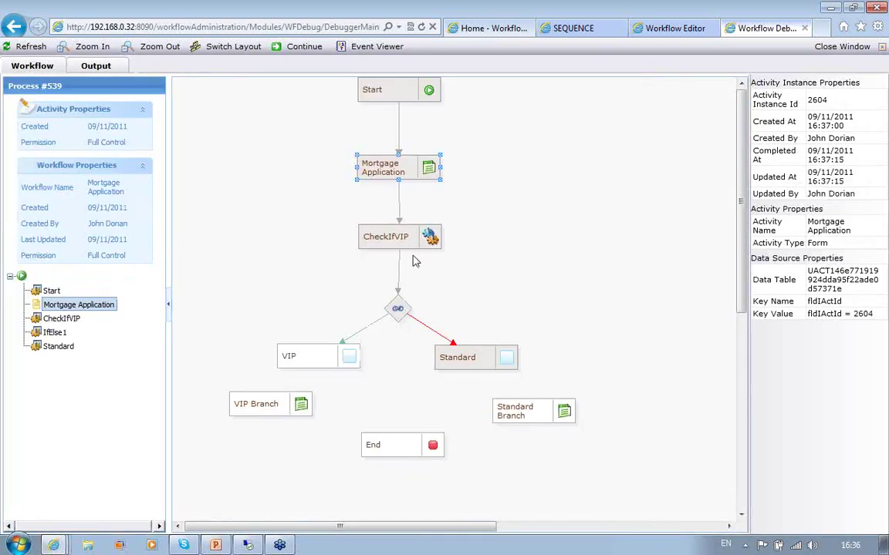
pyautogui.moveTo(486, 365)
pyautogui.click(843, 46)
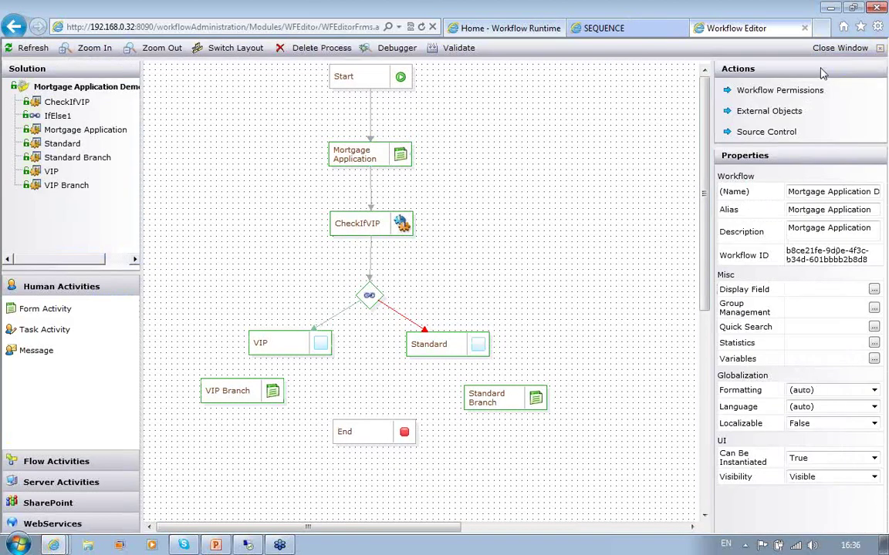
# Step: Launch a third new debugging instance and open its Mortgage Application form
pyautogui.click(395, 47)
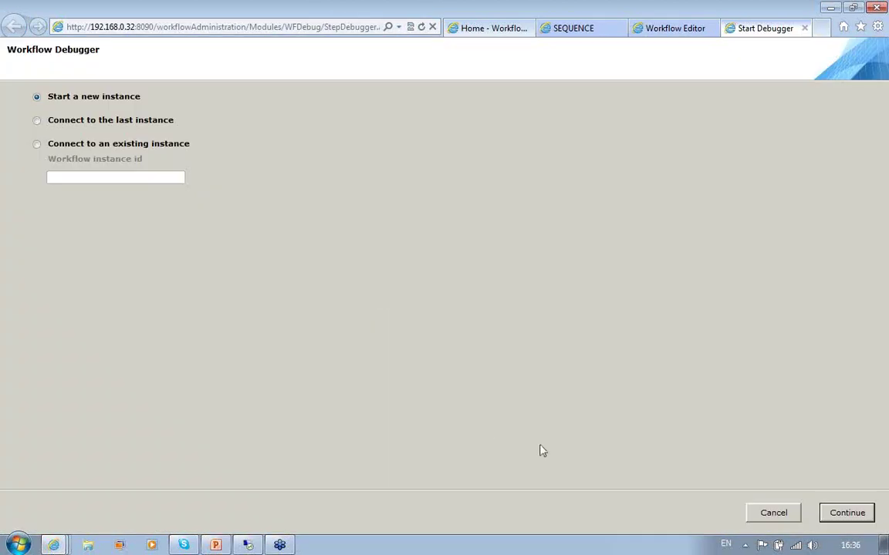
pyautogui.click(848, 514)
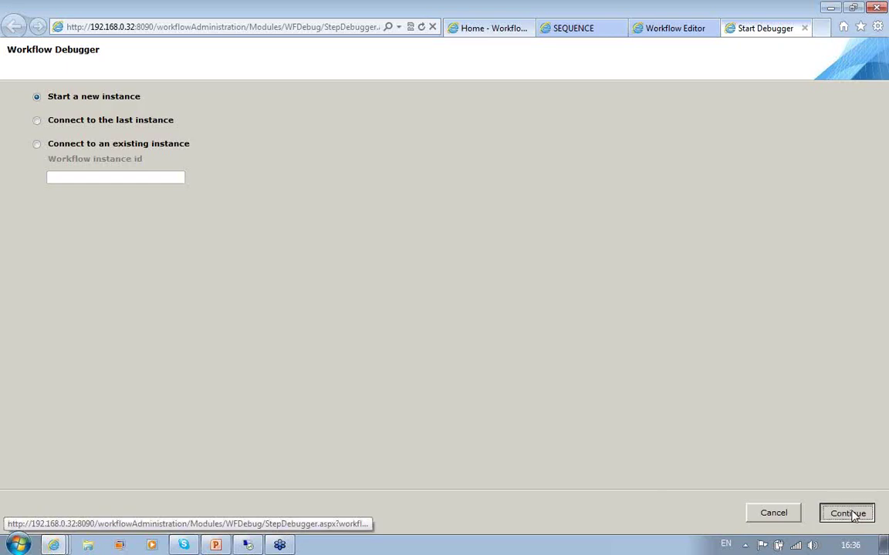
pyautogui.click(469, 341)
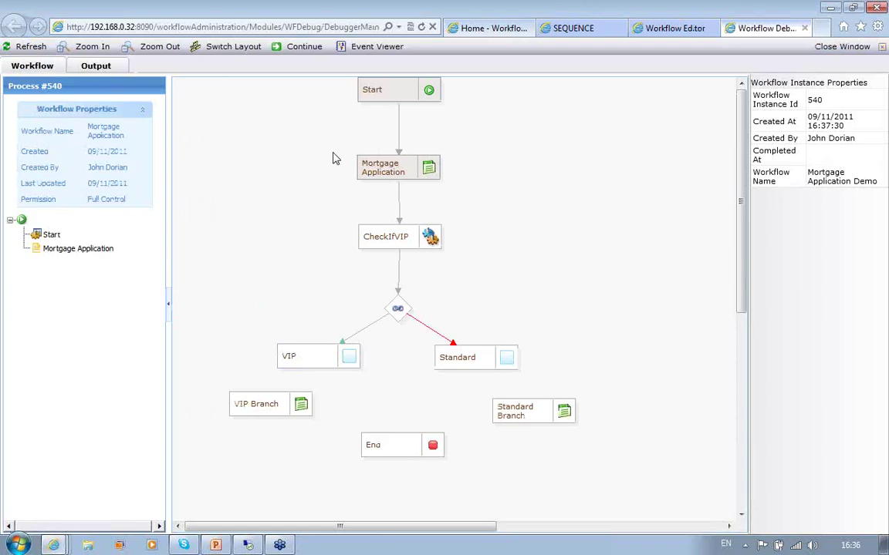
pyautogui.click(406, 173)
pyautogui.doubleClick(406, 173)
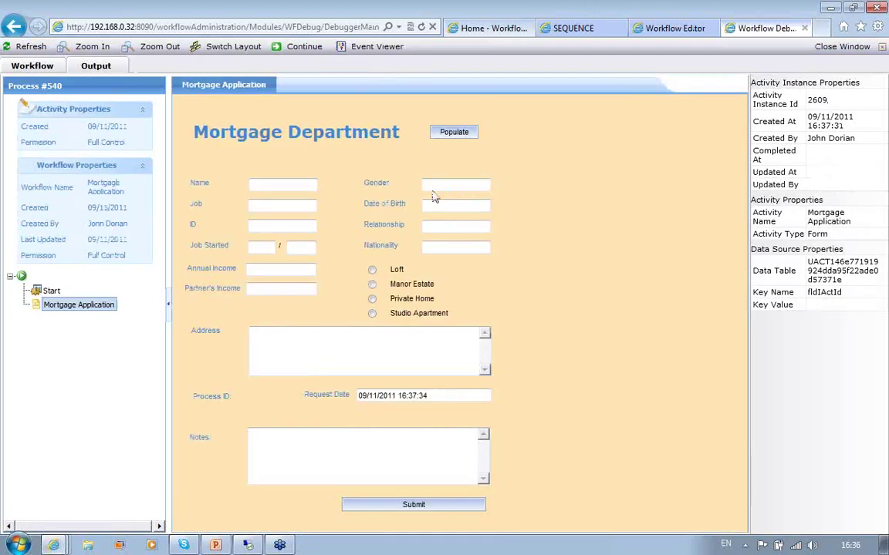
# Step: Populate the form, set Relationship to V, select Loft, and enter 6666777 as Annual Income and 1 as Partner's Income
pyautogui.click(454, 132)
pyautogui.click(449, 224)
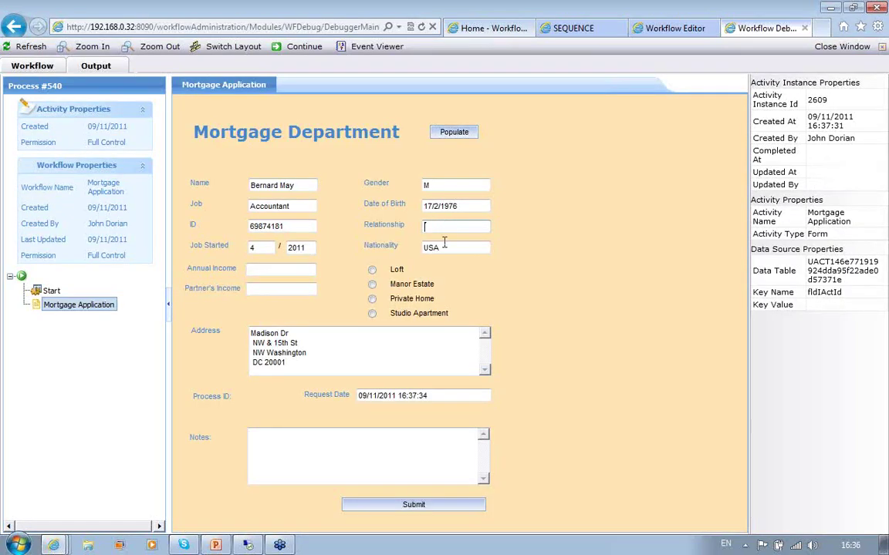
pyautogui.write('V')
pyautogui.click(372, 270)
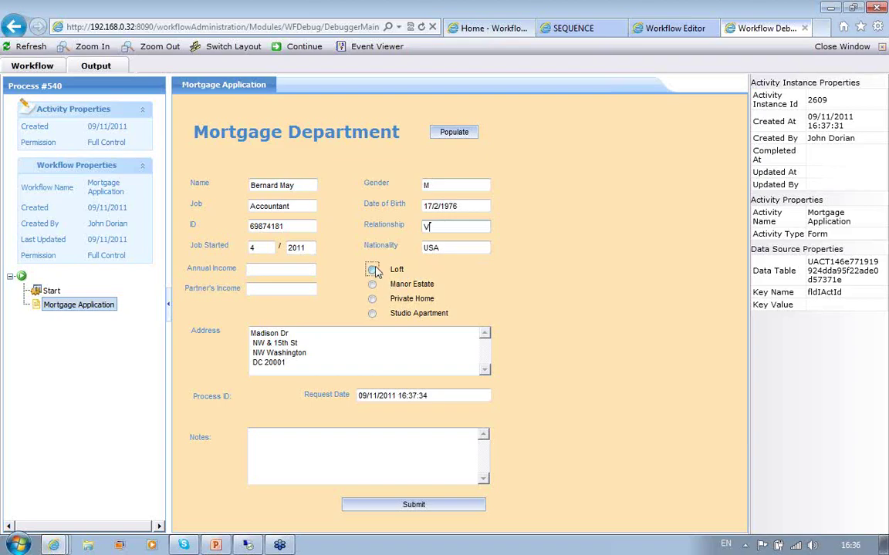
pyautogui.click(271, 270)
pyautogui.write('6666')
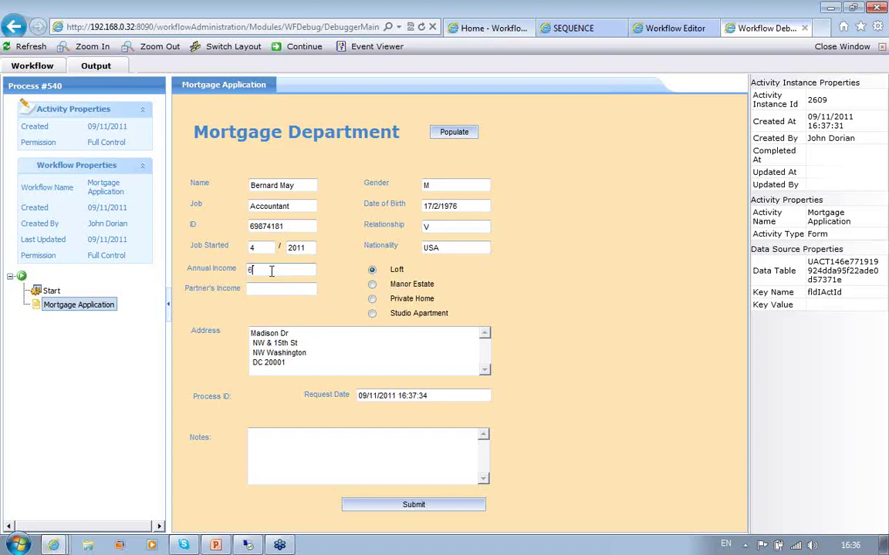
pyautogui.write('777')
pyautogui.click(272, 288)
pyautogui.write('1')
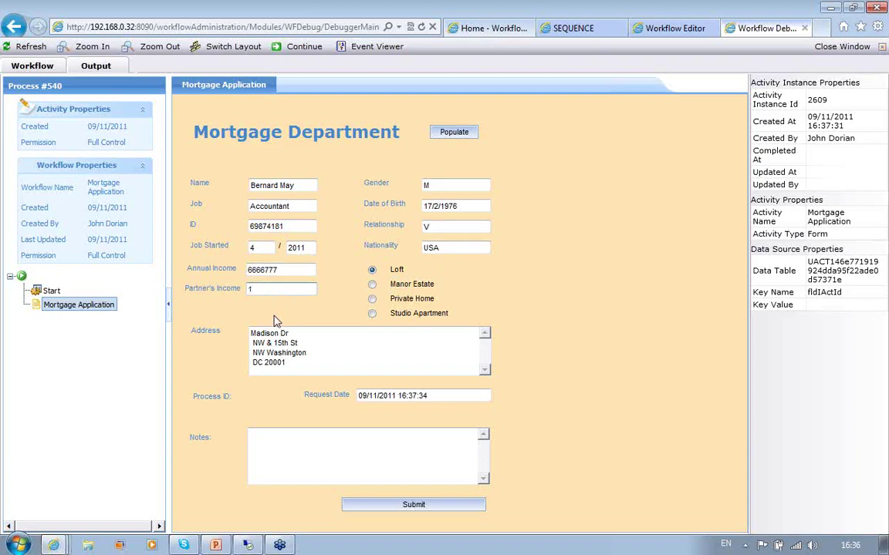
# Step: Submit the high-income application, check which branch ran in the workflow diagram, and close the debugger
pyautogui.click(414, 511)
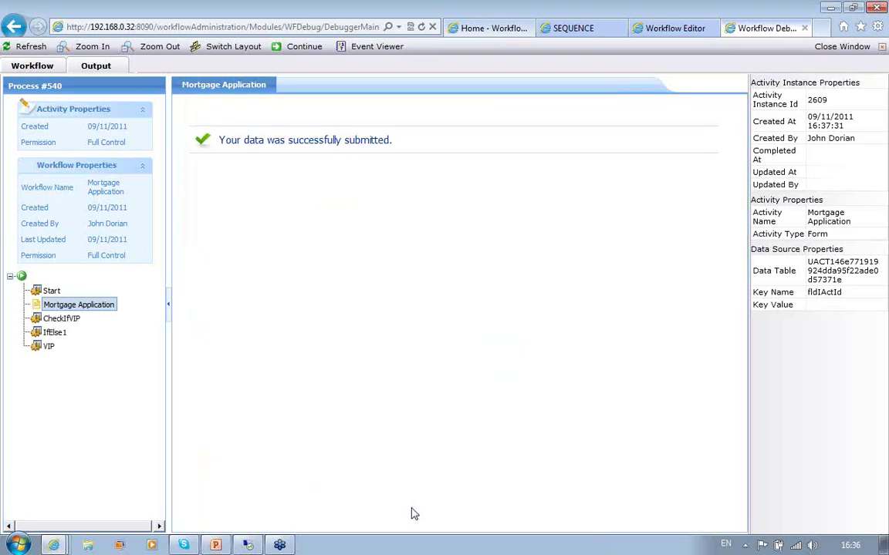
pyautogui.click(32, 65)
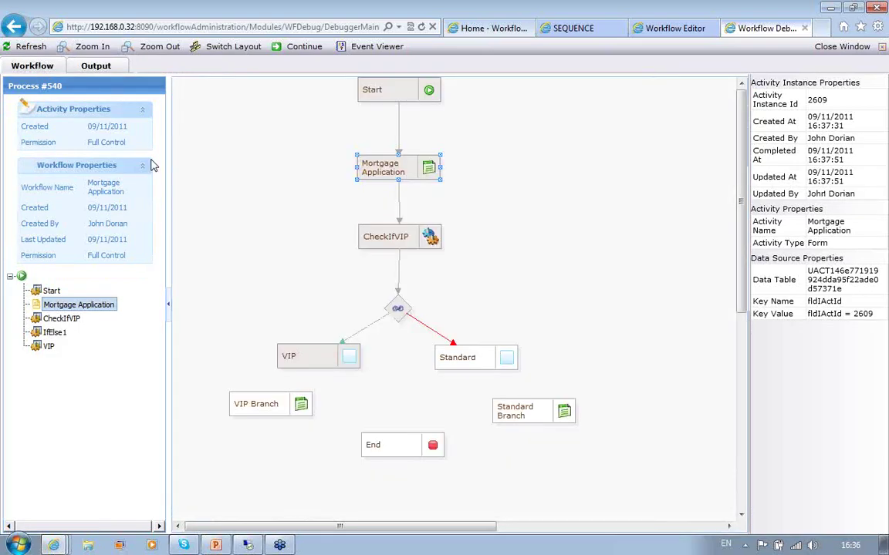
pyautogui.click(830, 48)
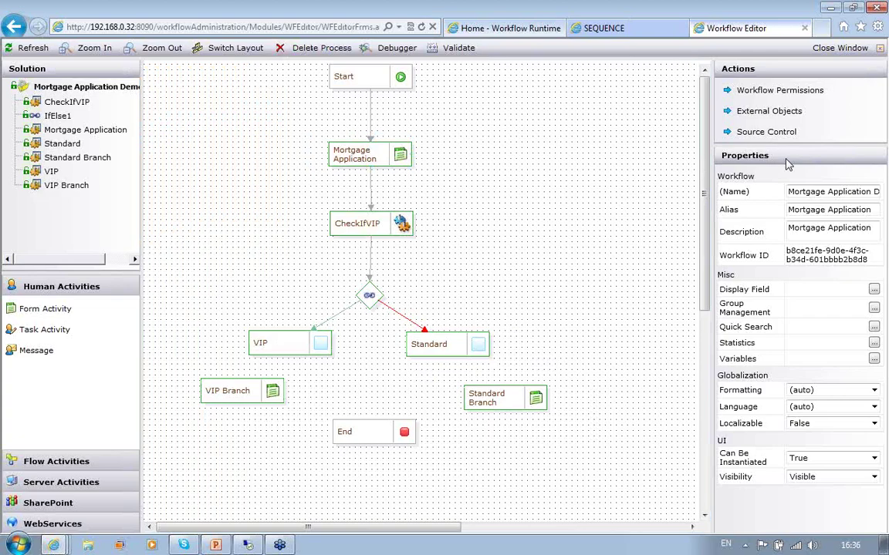
# Step: Start a new Master CBR process and open the business rules for Functional BRs, Macrosystem BRs and territory EUROPE
pyautogui.click(490, 28)
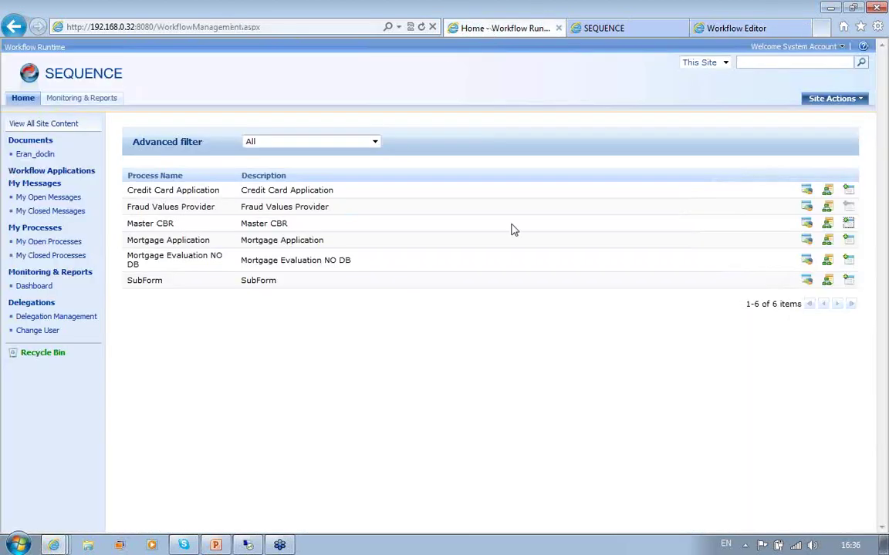
pyautogui.click(848, 225)
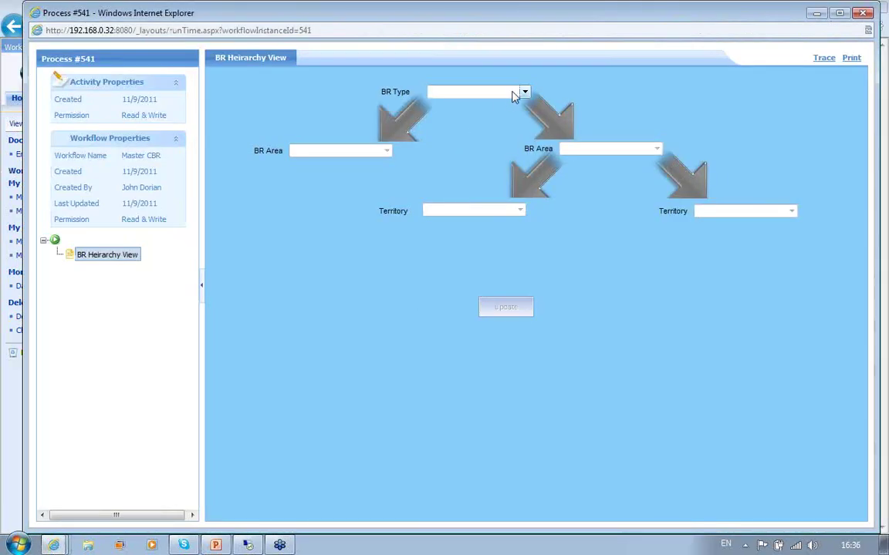
pyautogui.click(513, 94)
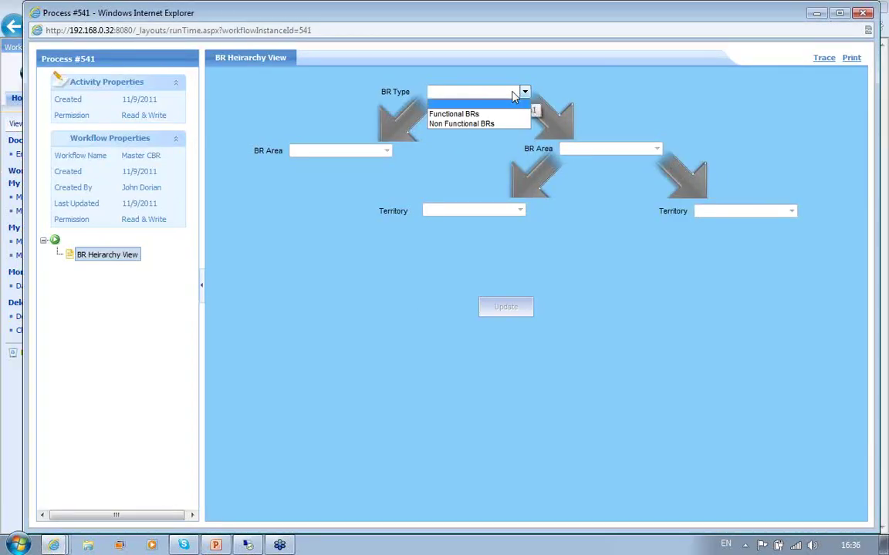
pyautogui.click(463, 115)
pyautogui.click(635, 148)
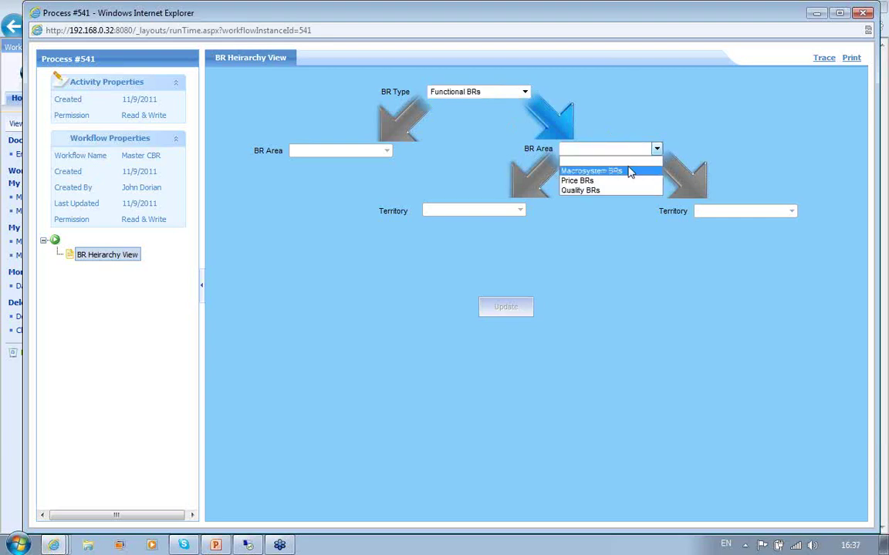
pyautogui.click(629, 171)
pyautogui.click(788, 211)
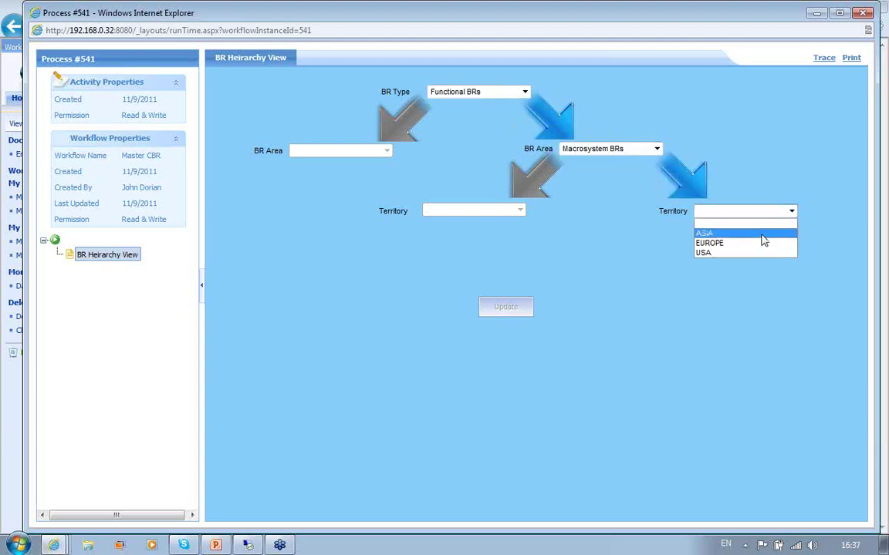
pyautogui.click(750, 244)
pyautogui.click(511, 308)
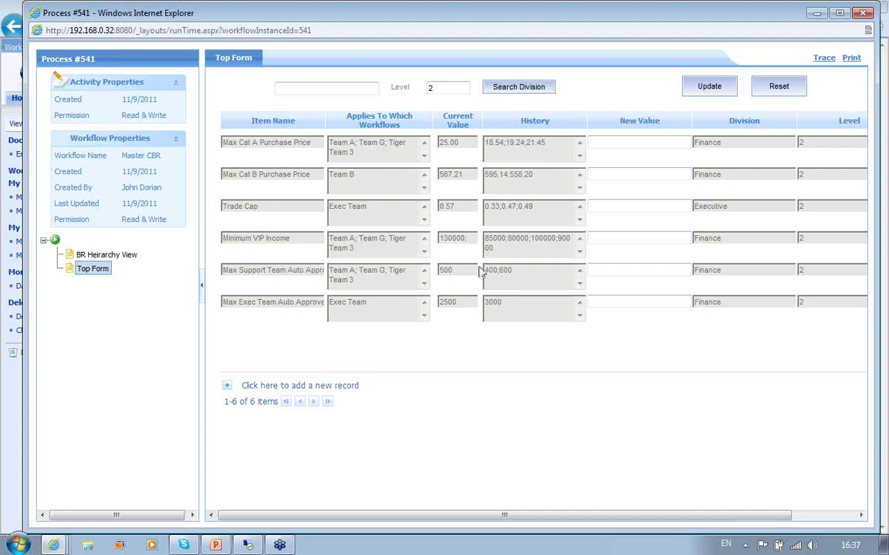
# Step: Set the new value of the Minimum VIP Income rule to 5, submit the update and close the process window
pyautogui.click(630, 239)
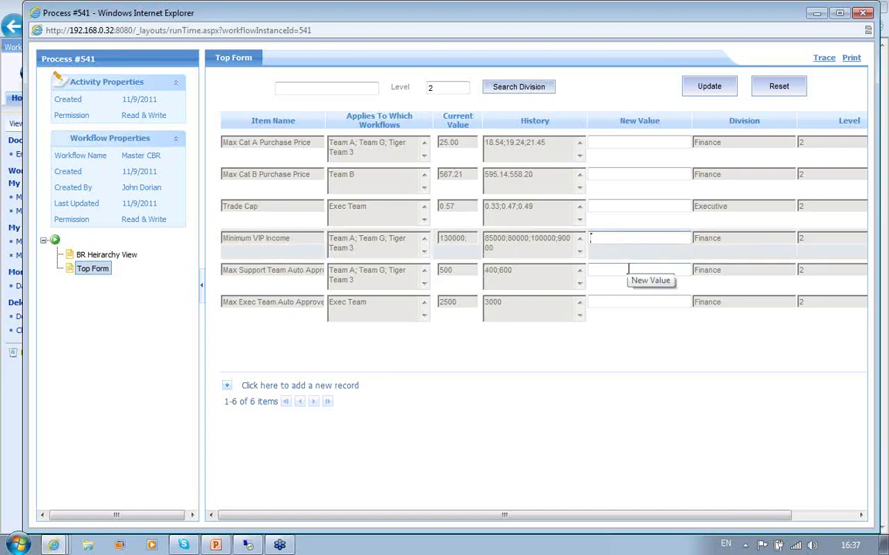
pyautogui.write('5')
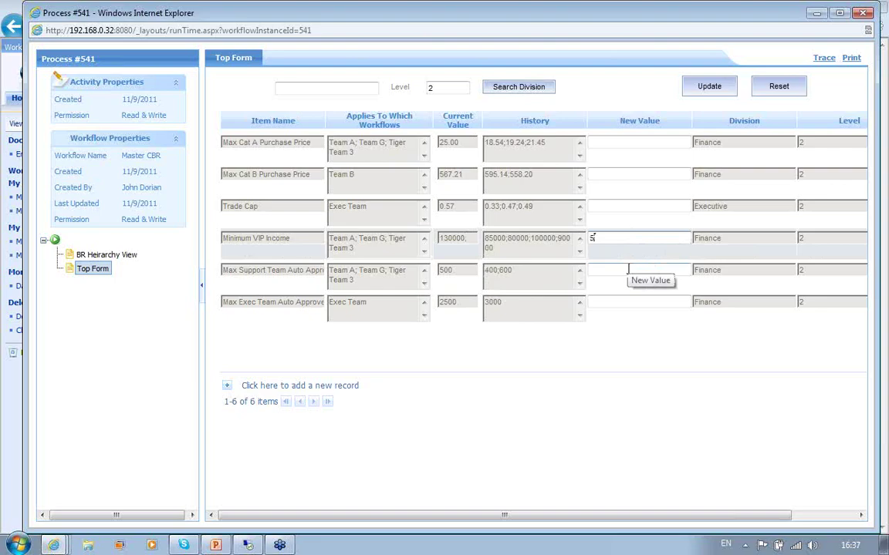
pyautogui.click(709, 86)
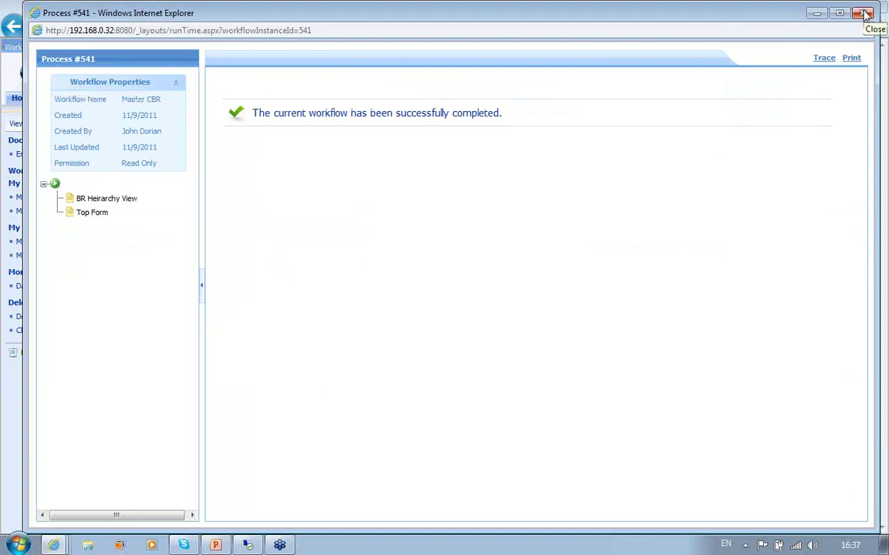
pyautogui.click(866, 14)
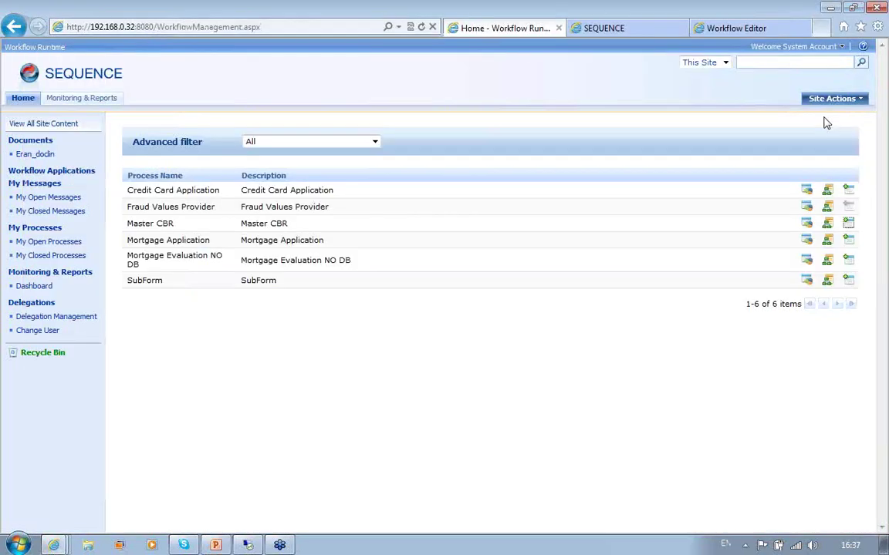
# Step: Return to the mortgage workflow, launch a new debugging instance and open its Mortgage Application form
pyautogui.click(728, 28)
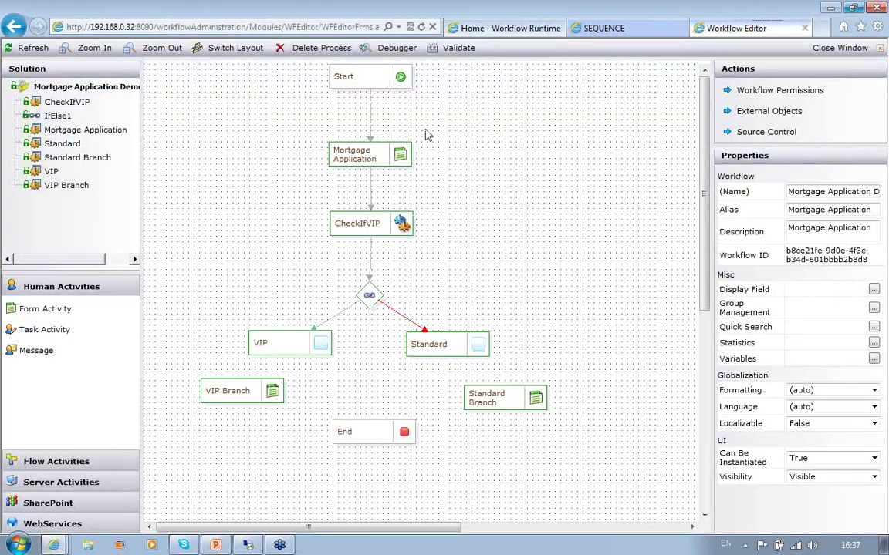
pyautogui.click(362, 50)
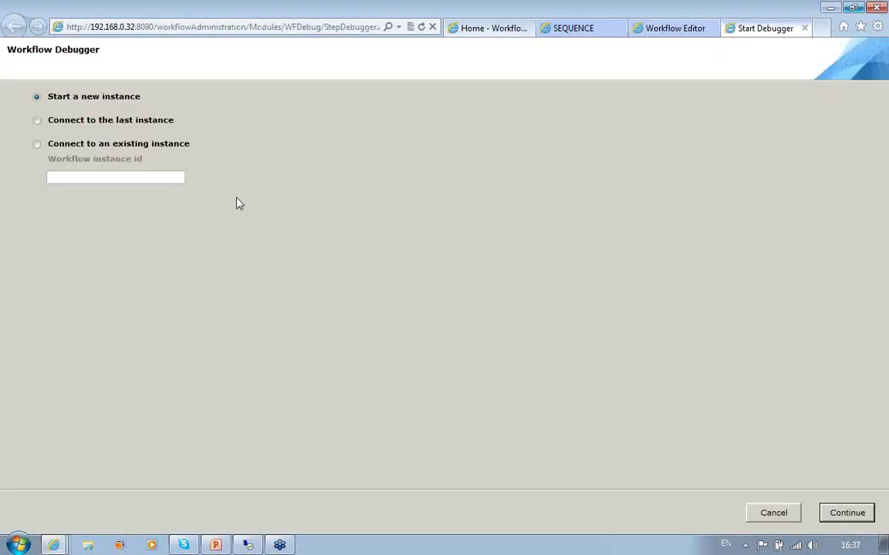
pyautogui.click(841, 512)
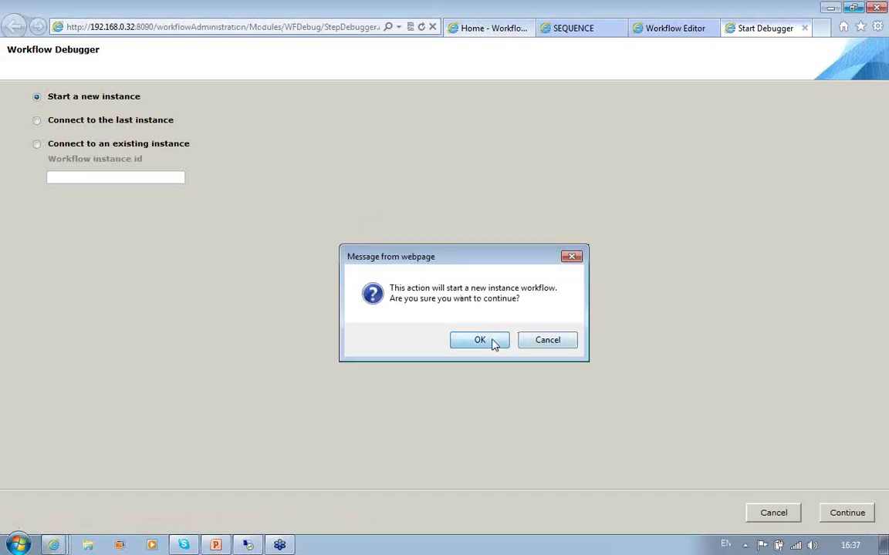
pyautogui.click(492, 341)
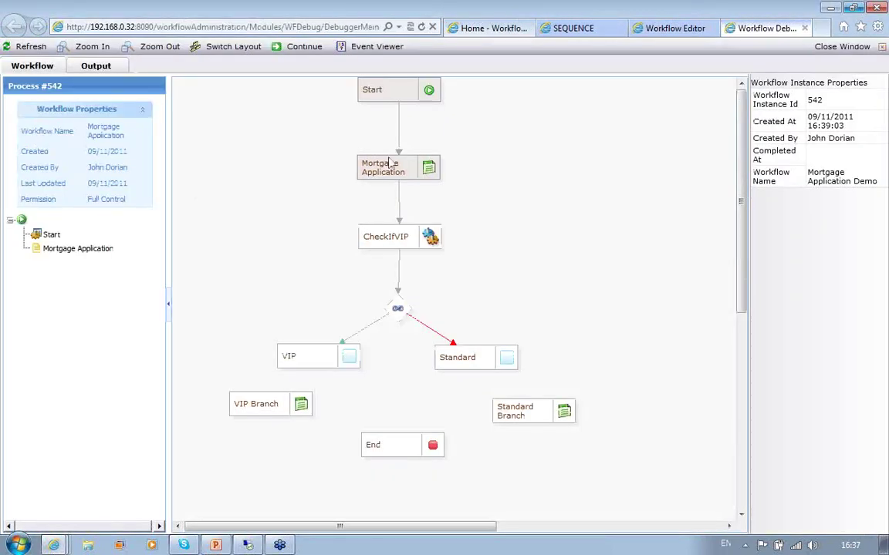
pyautogui.click(392, 170)
pyautogui.doubleClick(391, 170)
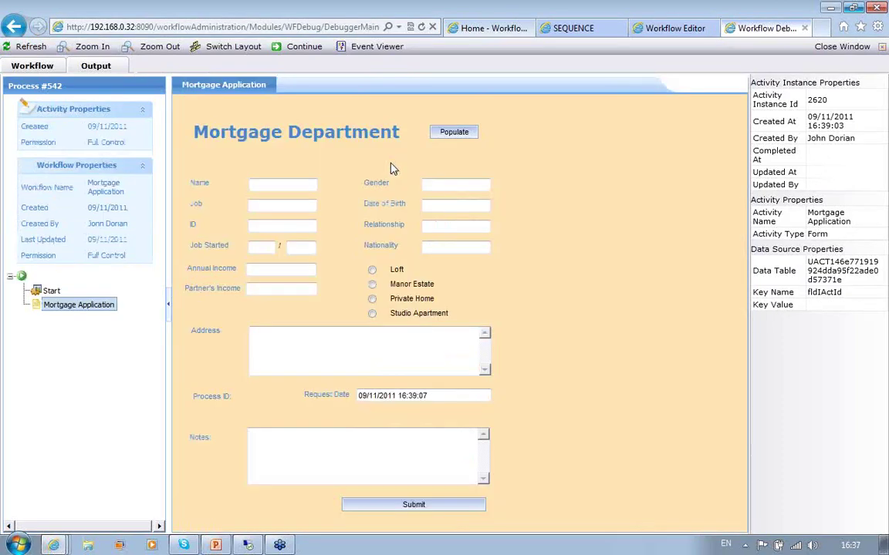
# Step: Populate the mortgage form, set Relationship to V, and enter 3 as both Annual Income and Partner's Income
pyautogui.click(452, 132)
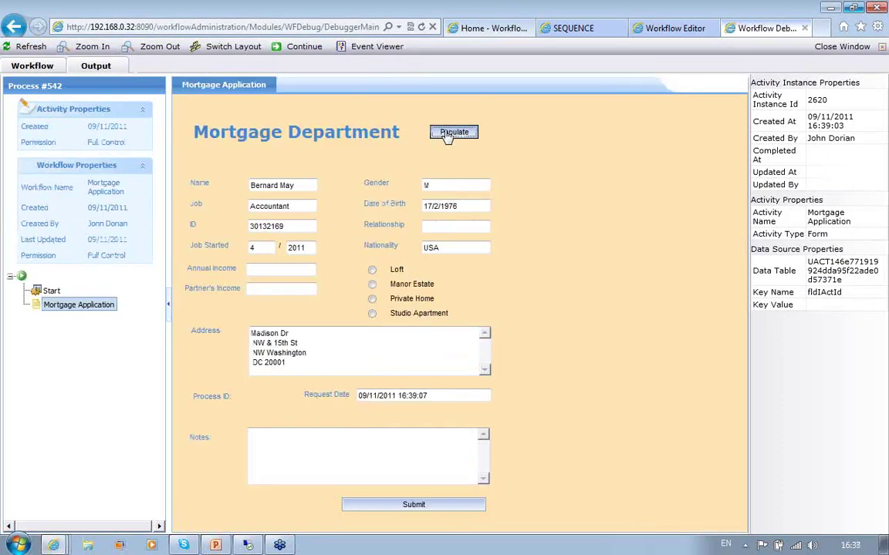
pyautogui.click(448, 227)
pyautogui.write('V')
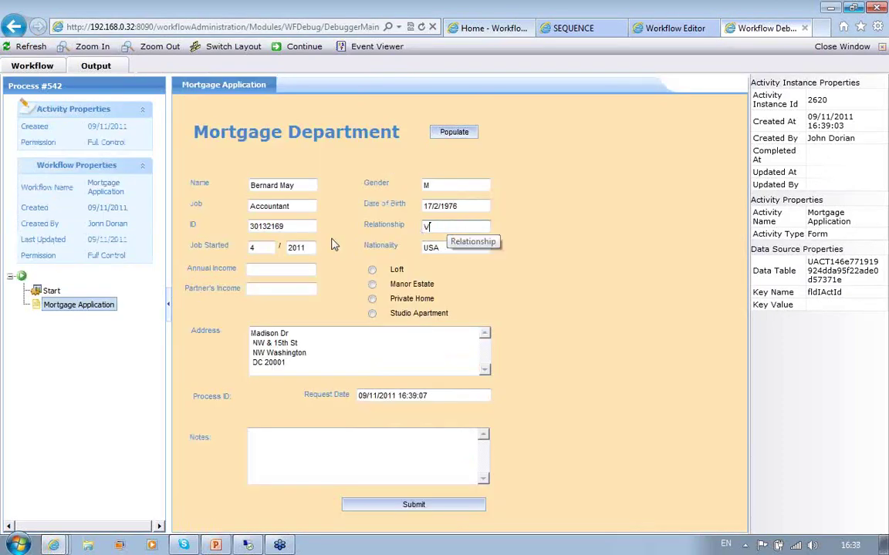
pyautogui.press('Tab')
pyautogui.write('3')
pyautogui.click(279, 287)
pyautogui.write('3')
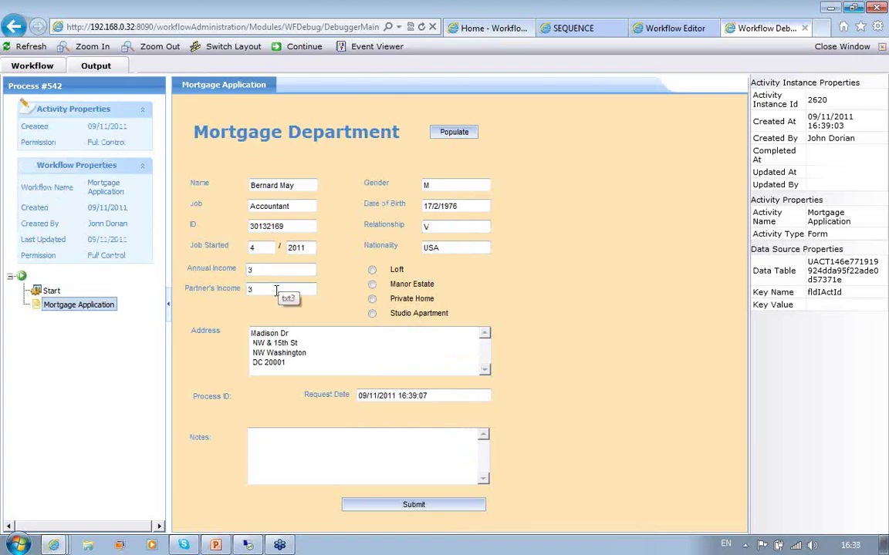
# Step: Submit the low-income application, check which branch ran in the workflow diagram, and close the debugger
pyautogui.click(412, 506)
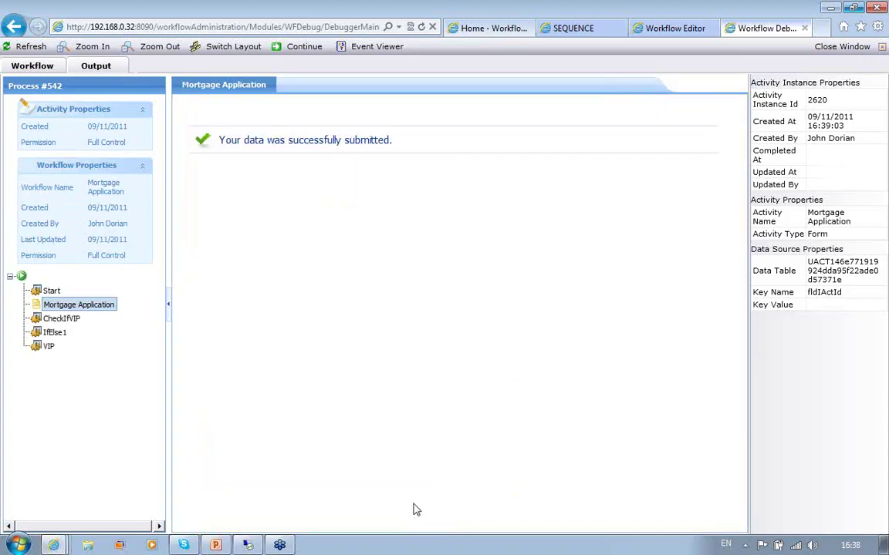
pyautogui.click(34, 66)
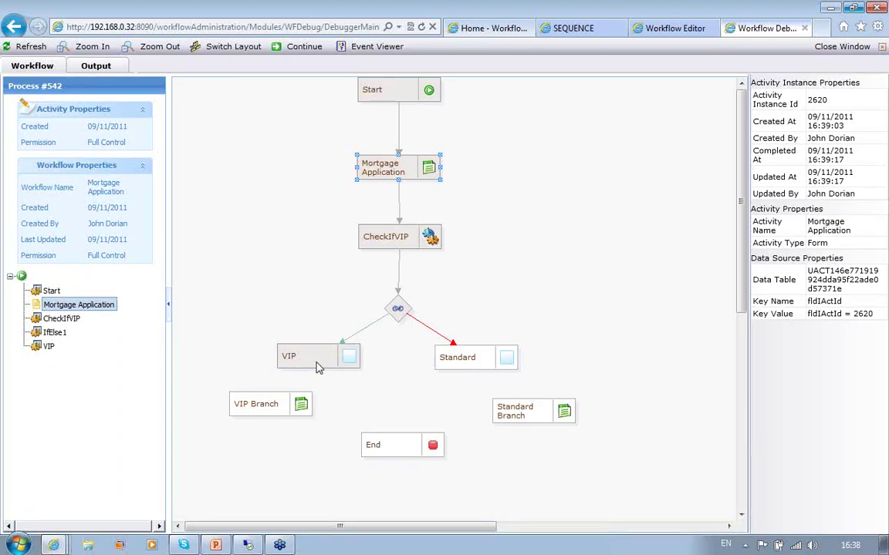
pyautogui.click(840, 47)
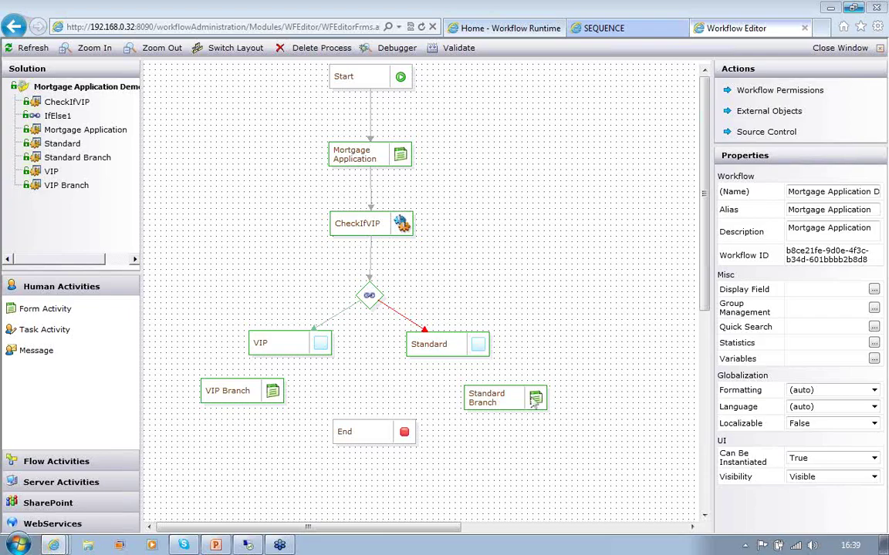
# Step: Switch to PowerPoint, present the Matrix Based Workflows slide full screen, and return to the Workflow Editor in Internet Explorer
pyautogui.hotkey('alt', 'Tab')
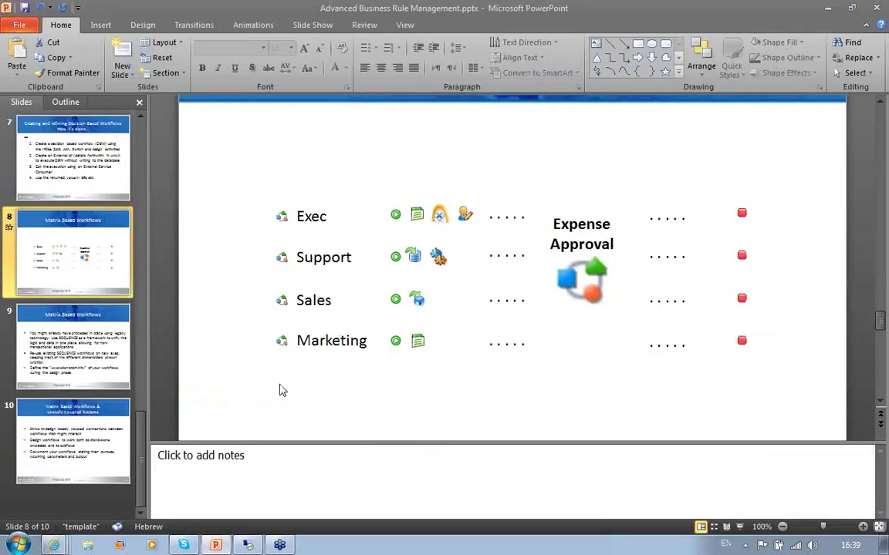
pyautogui.click(739, 527)
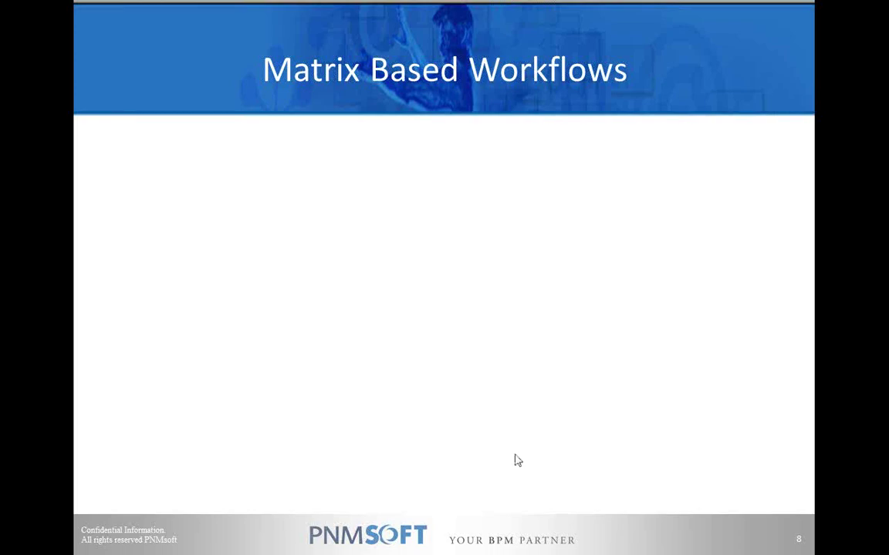
pyautogui.press('Escape')
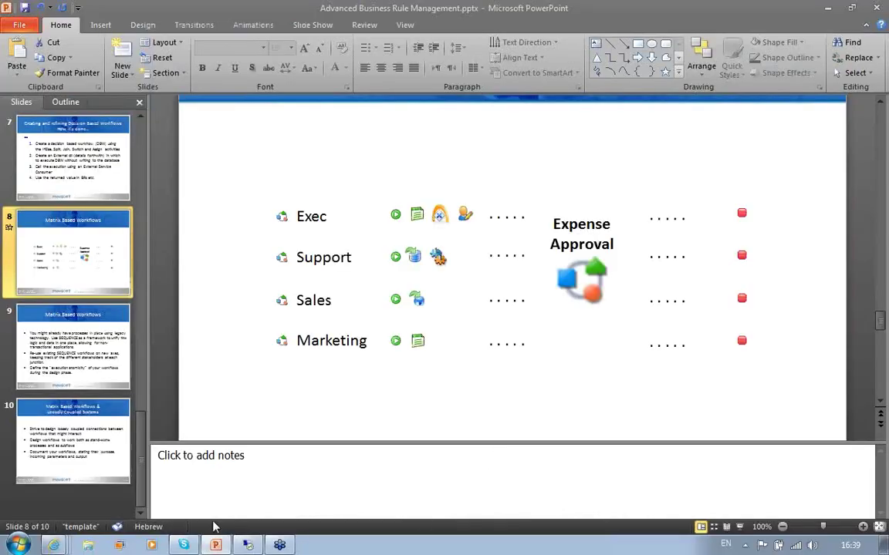
pyautogui.click(53, 545)
pyautogui.click(77, 518)
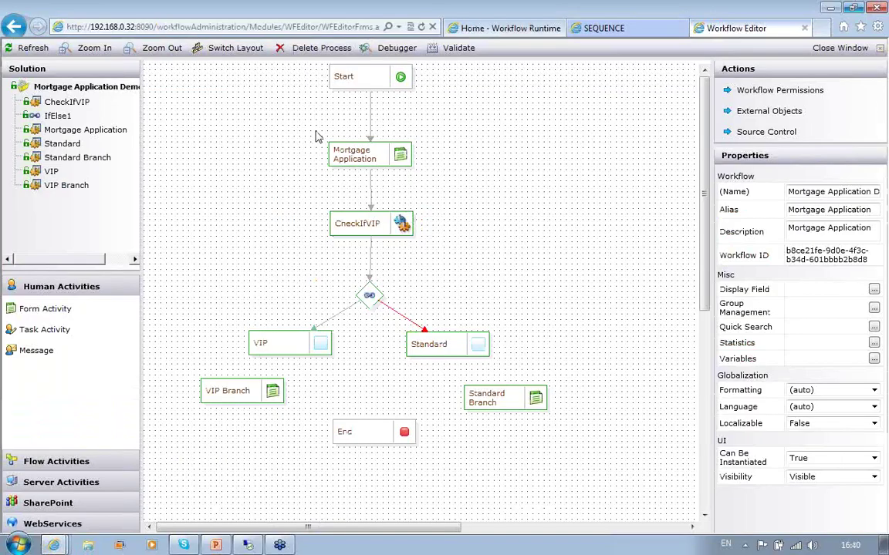
# Step: Close the mortgage workflow's editor and open the active Expense Approval MATRIX BASED workflow for editing from the Administration site
pyautogui.rightClick(694, 29)
pyautogui.click(717, 31)
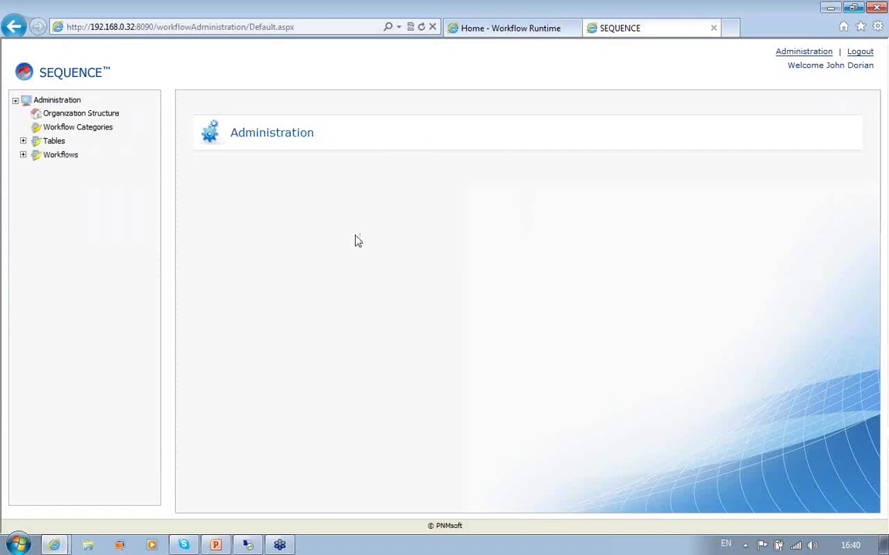
pyautogui.click(23, 154)
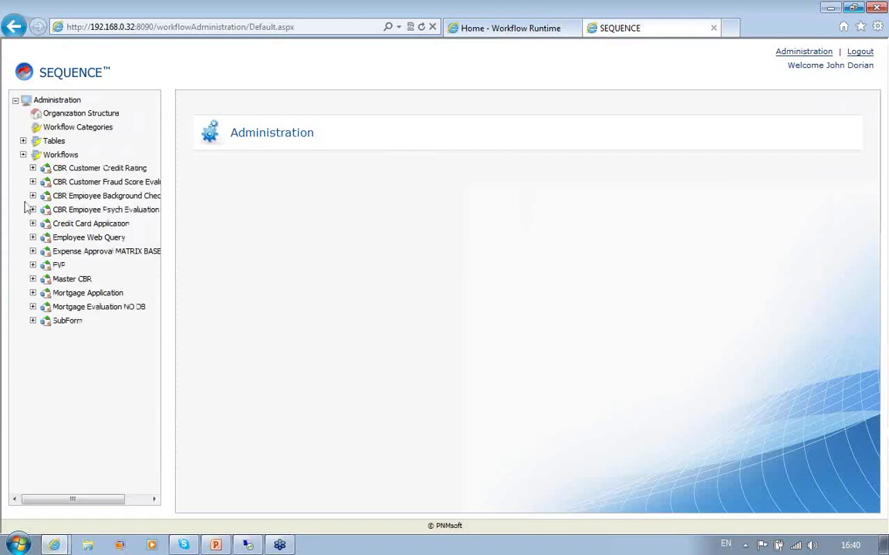
pyautogui.click(98, 255)
pyautogui.rightClick(98, 257)
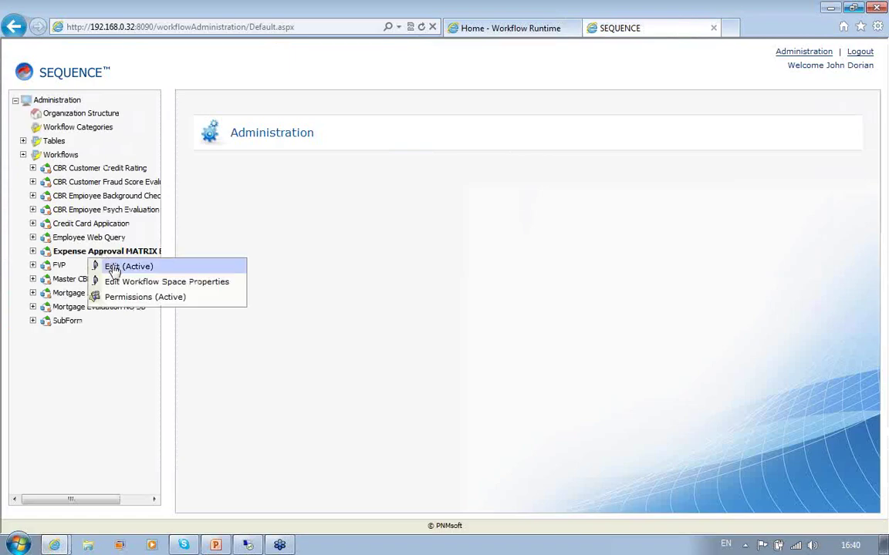
pyautogui.click(112, 268)
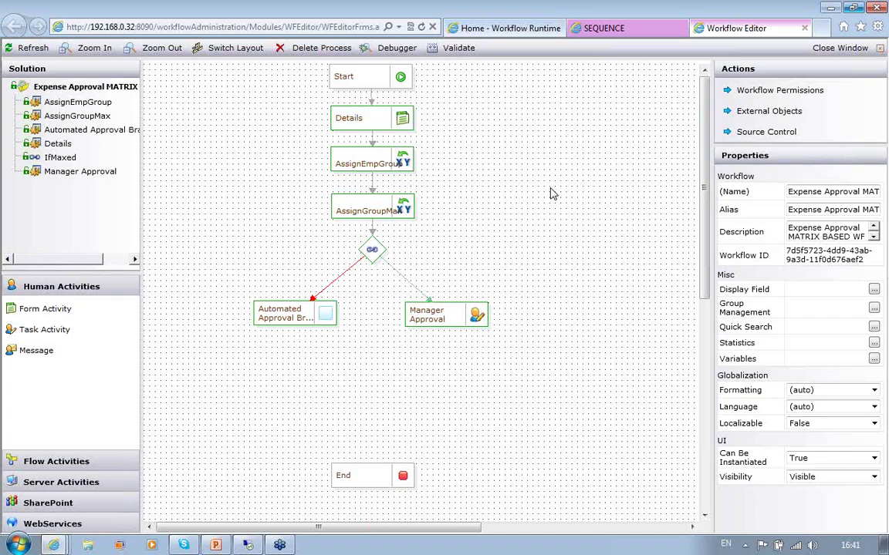
# Step: Examine the properties of the Details, AssignEmpGroup and AssignGroupMax activities in the expense approval workflow
pyautogui.click(367, 127)
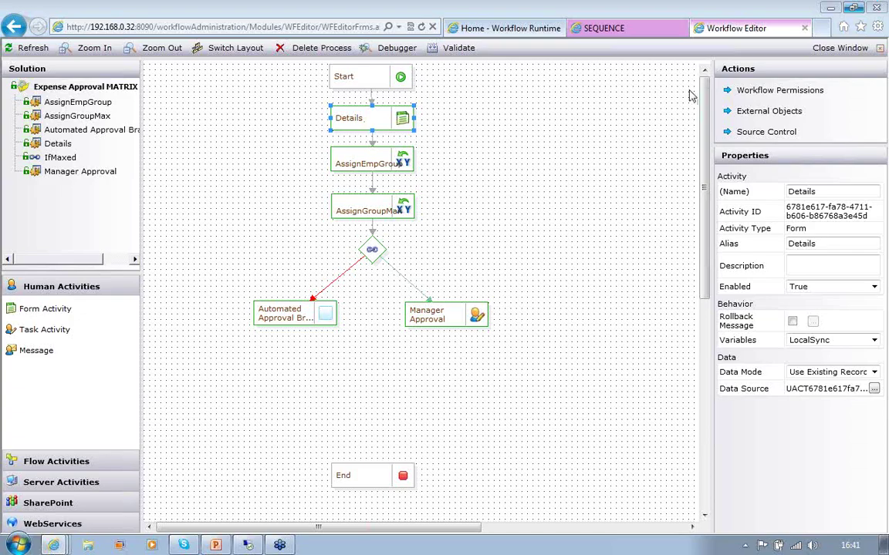
pyautogui.click(344, 155)
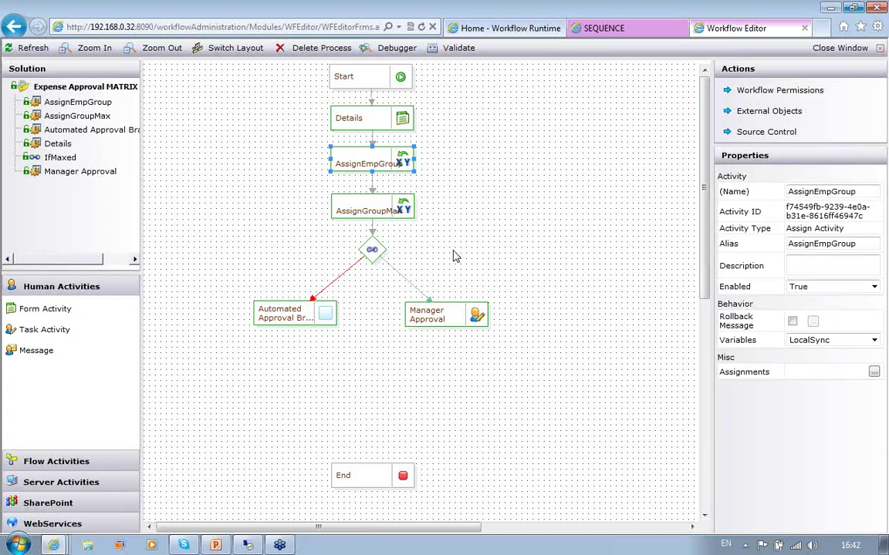
pyautogui.click(352, 213)
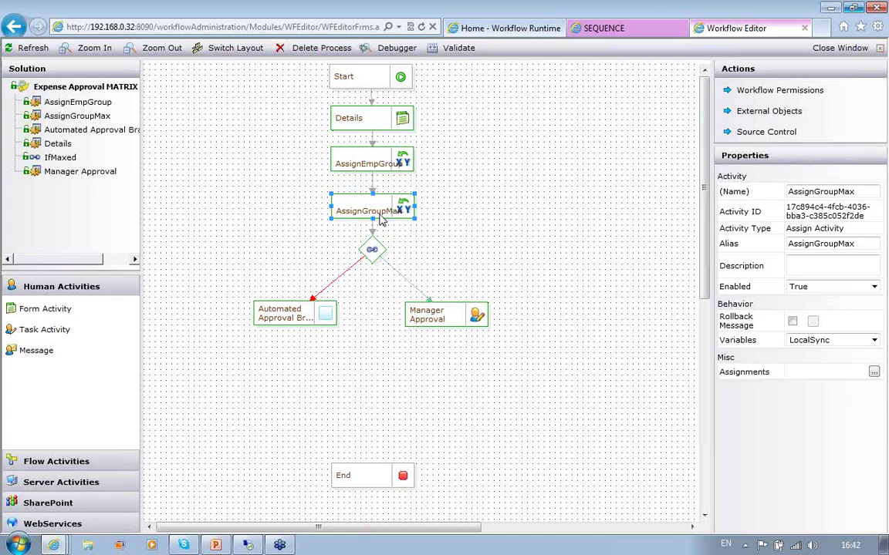
# Step: Review the expression of the isMaxedOut business rule behind the IfMaxed condition, and close the rules wizard
pyautogui.click(371, 259)
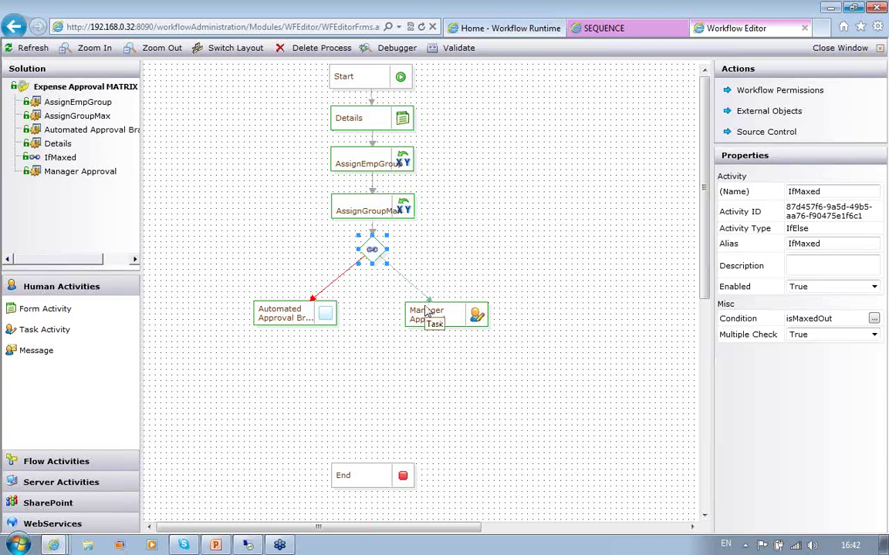
pyautogui.click(873, 318)
pyautogui.click(71, 125)
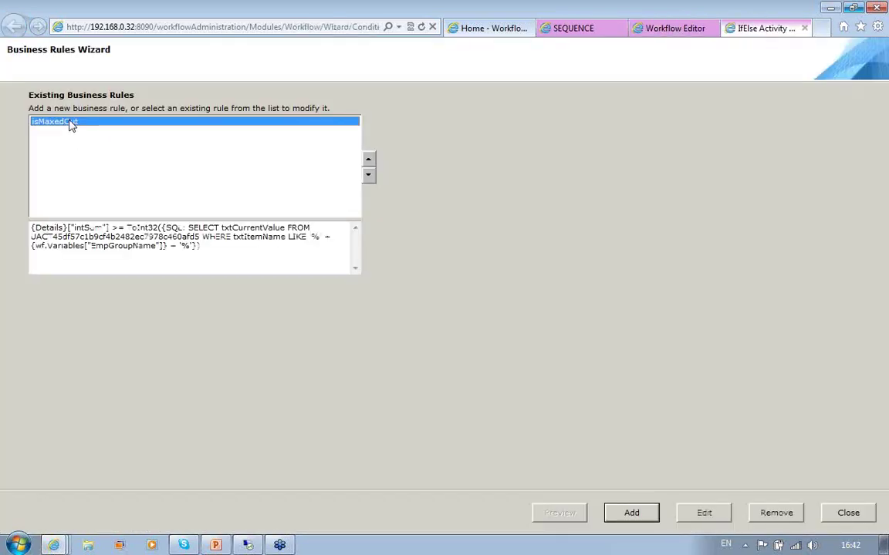
pyautogui.click(846, 513)
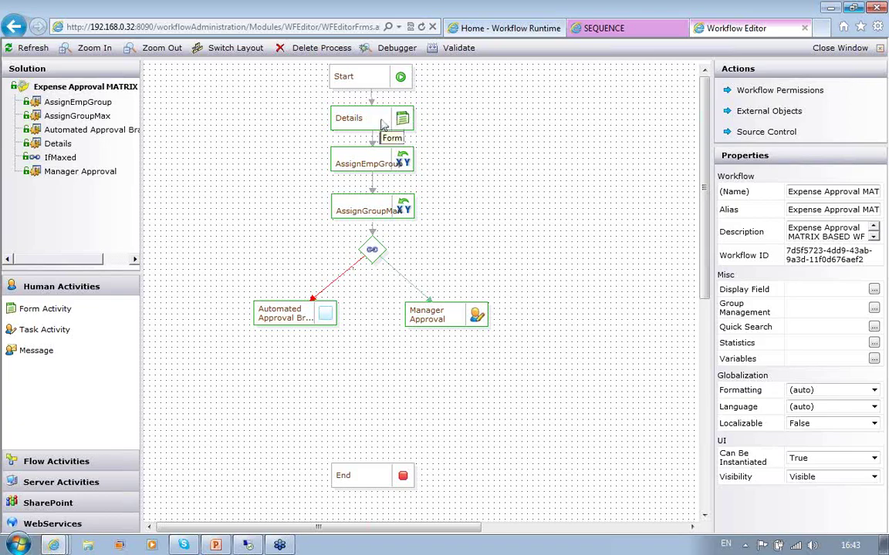
# Step: Start a new debugging instance of the Expense Approval MATRIX BASED workflow and open its Details form
pyautogui.click(397, 48)
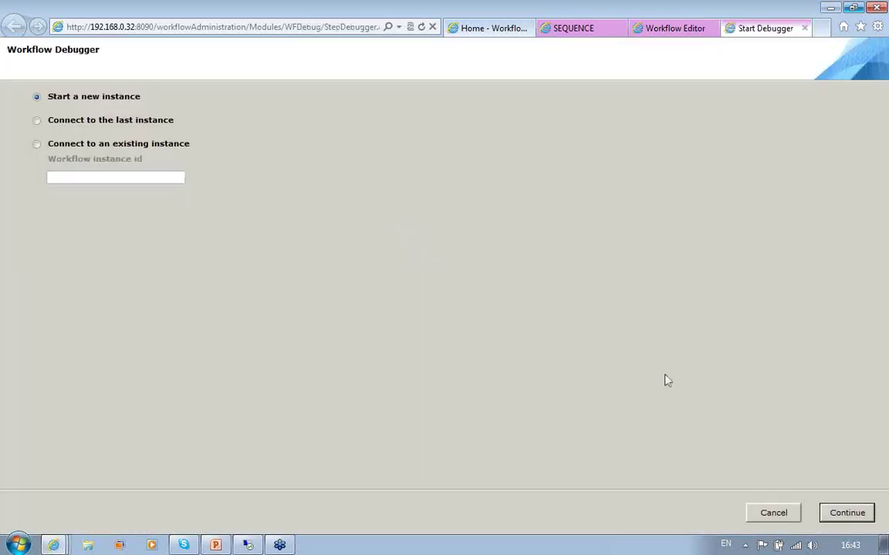
pyautogui.click(837, 513)
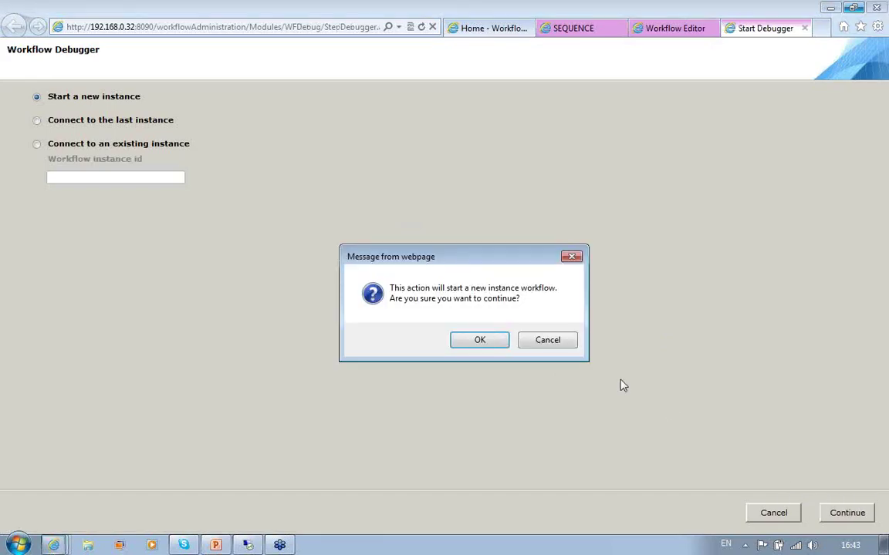
pyautogui.click(496, 344)
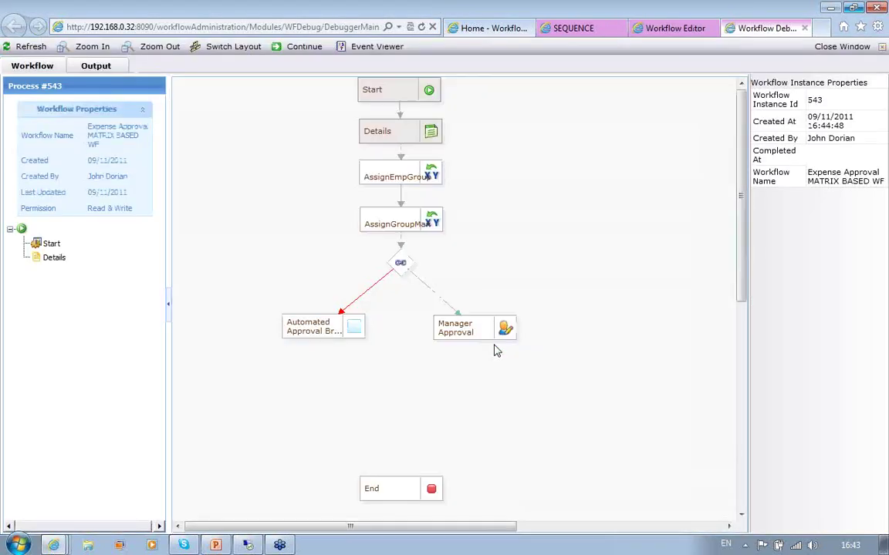
pyautogui.click(401, 133)
pyautogui.doubleClick(400, 133)
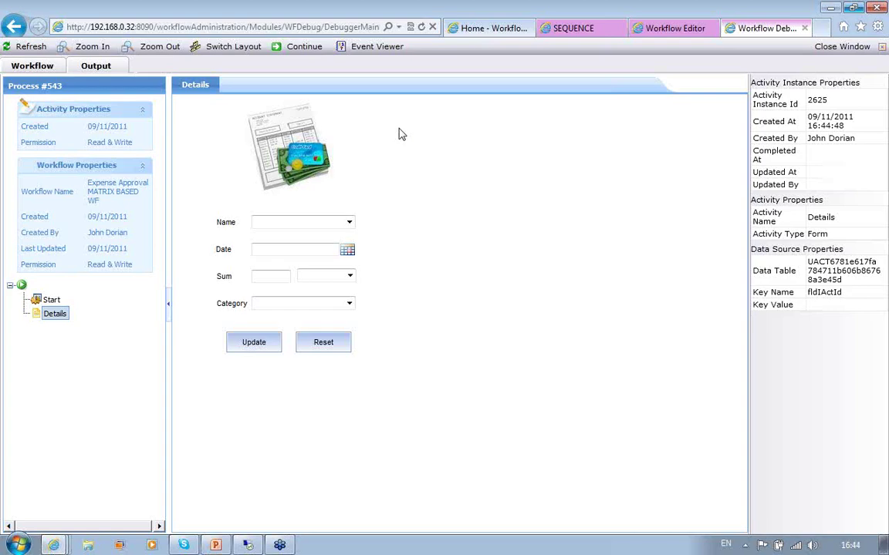
# Step: Submit the Details form for the first listed employee with date 09/11/2011, sum 1000 EURO and category Car Rental
pyautogui.click(349, 223)
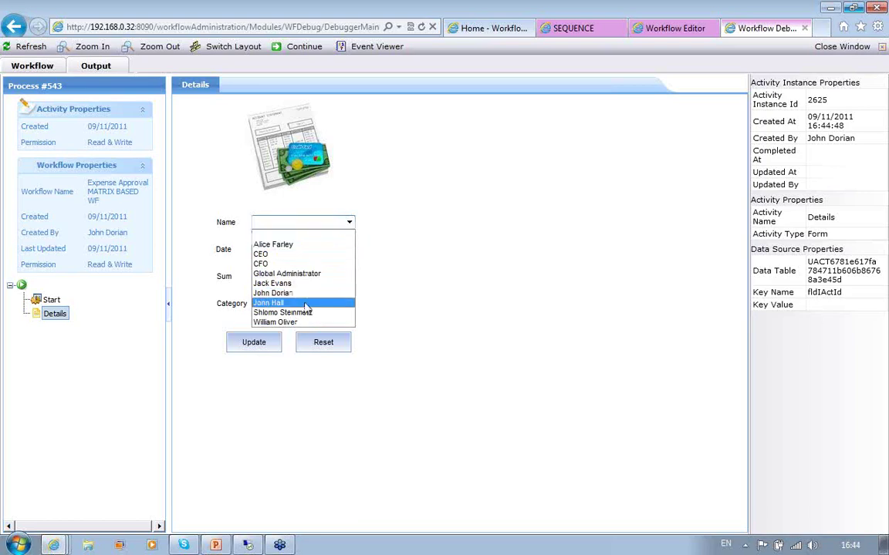
pyautogui.click(305, 245)
pyautogui.click(347, 250)
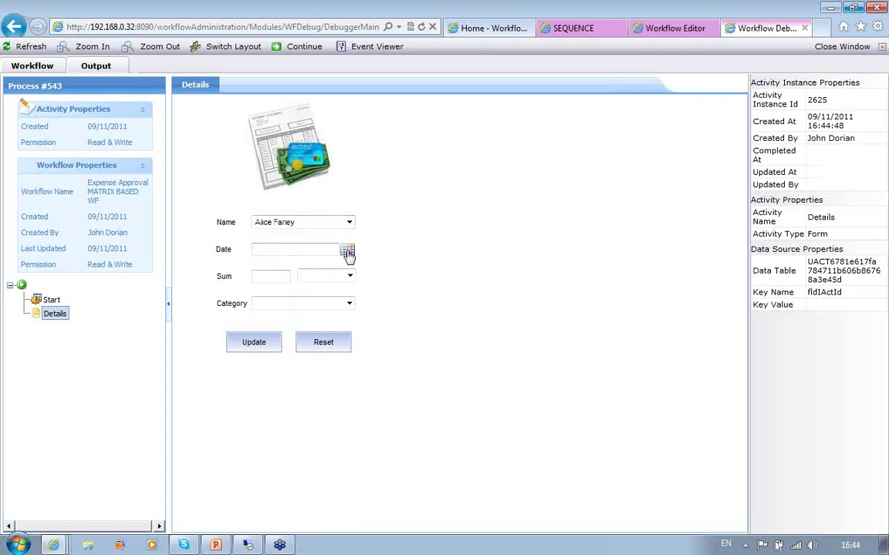
pyautogui.click(300, 322)
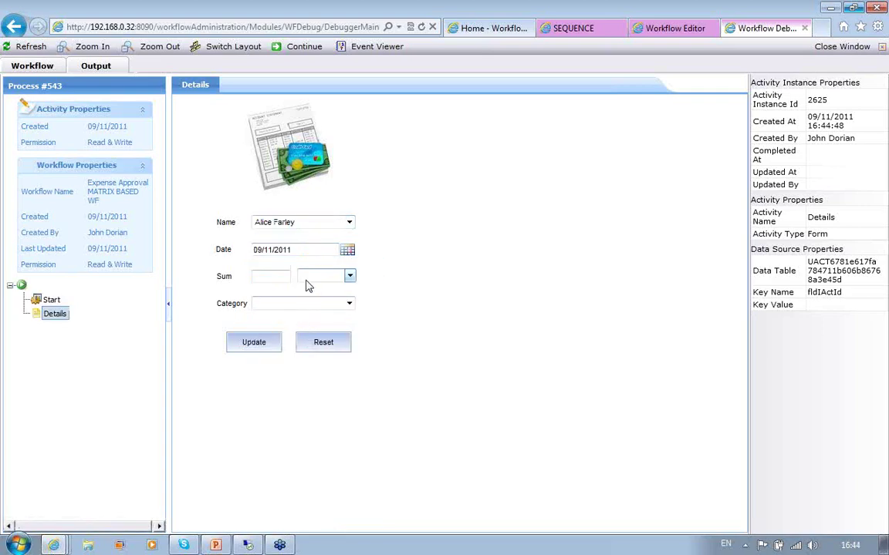
pyautogui.click(259, 276)
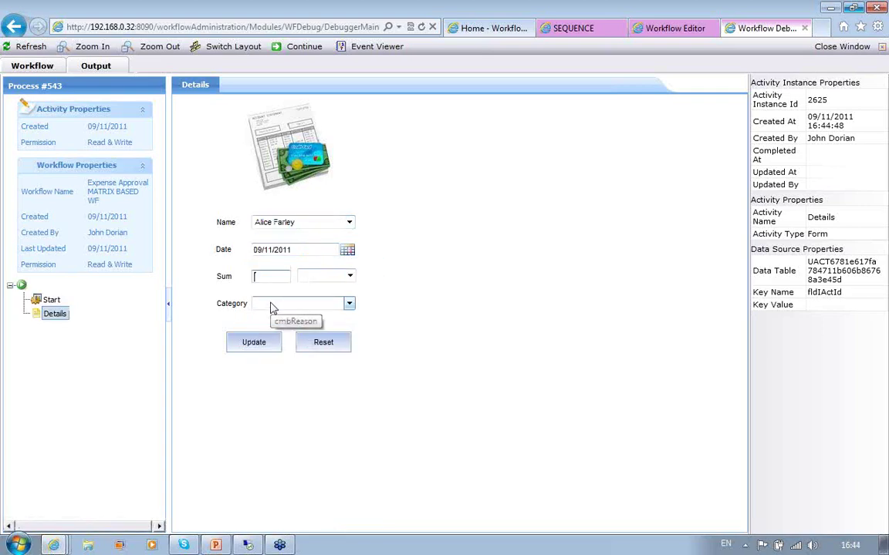
pyautogui.write('1000')
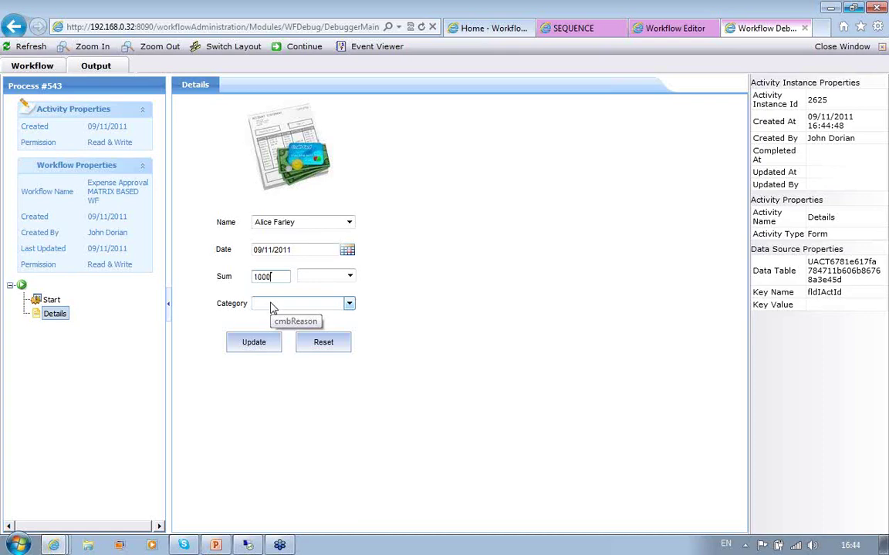
pyautogui.click(338, 278)
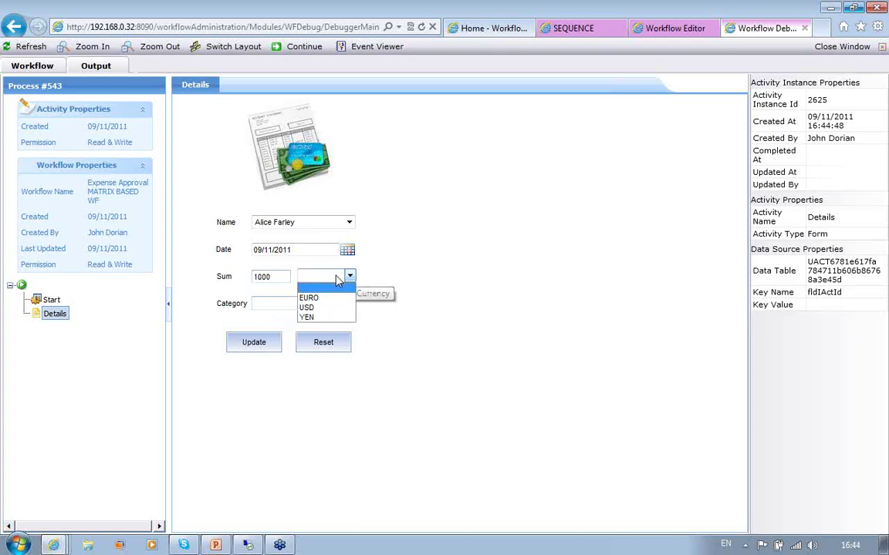
pyautogui.click(335, 298)
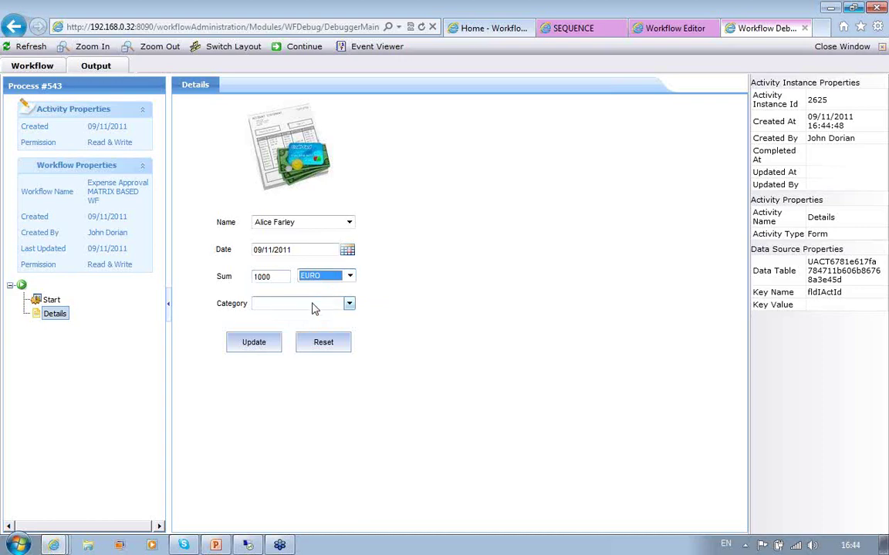
pyautogui.click(313, 304)
pyautogui.click(315, 327)
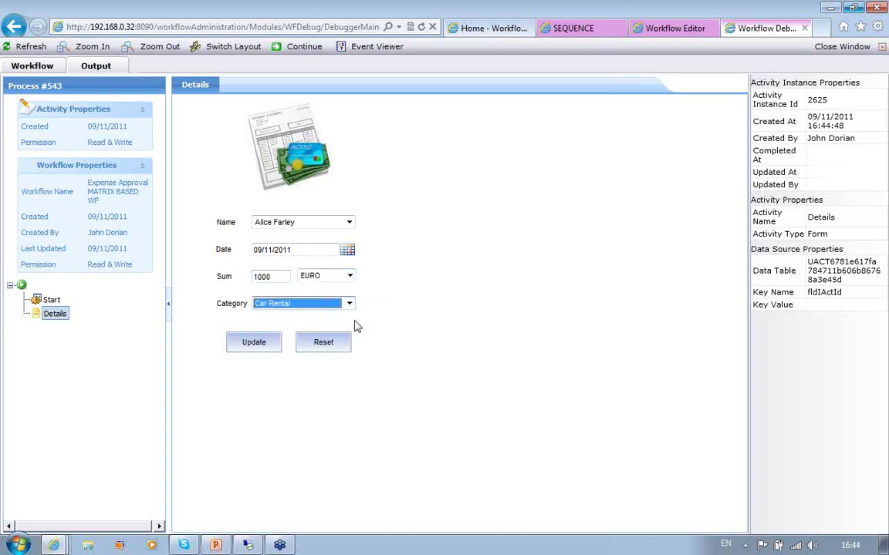
pyautogui.click(434, 315)
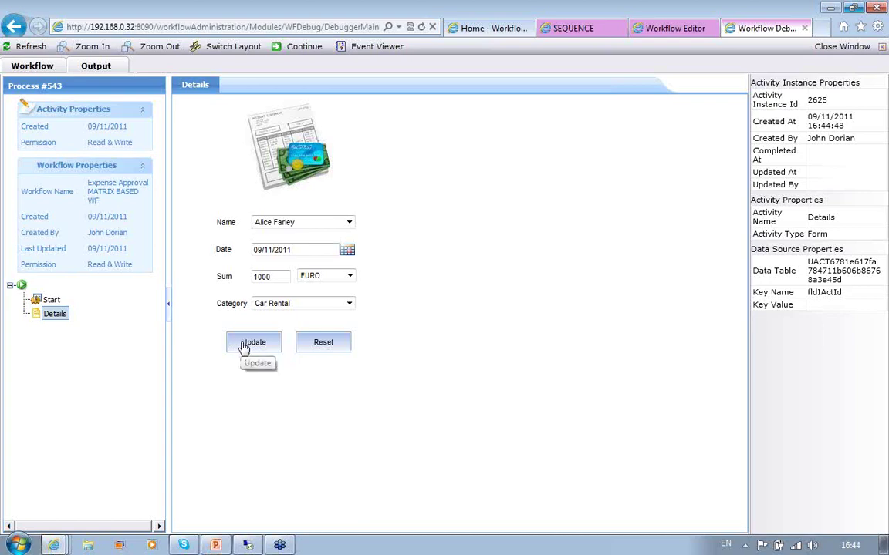
pyautogui.click(246, 347)
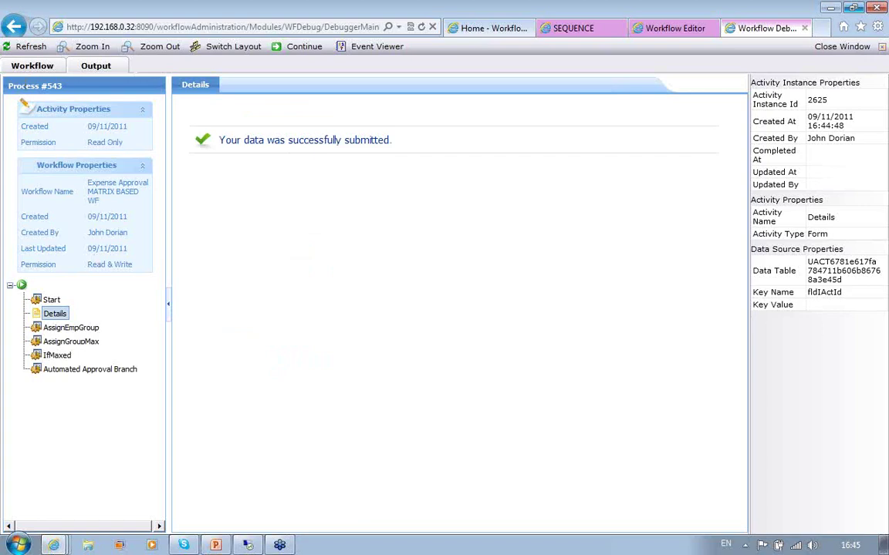
# Step: Check the executed path in the debugger's workflow diagram, close the debugger, and inspect the AssignEmpGroup and AssignGroupMax activities
pyautogui.click(32, 68)
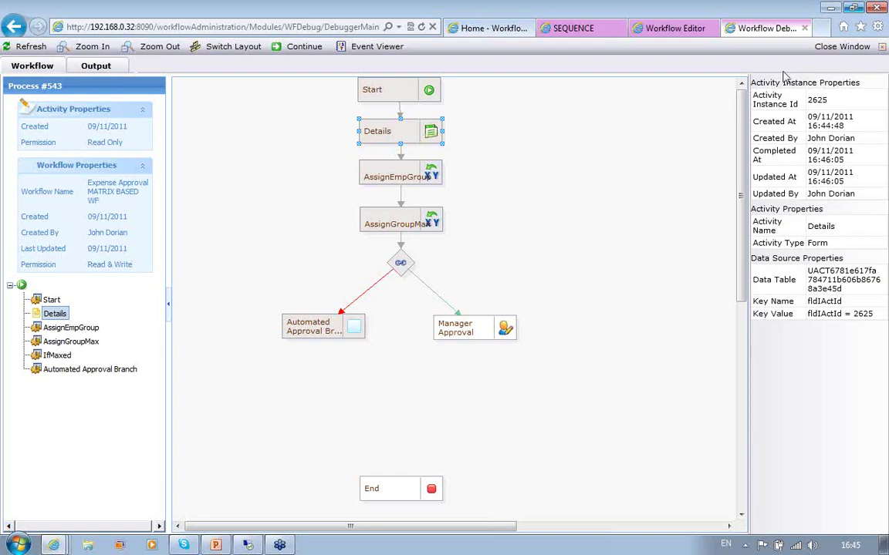
pyautogui.click(841, 46)
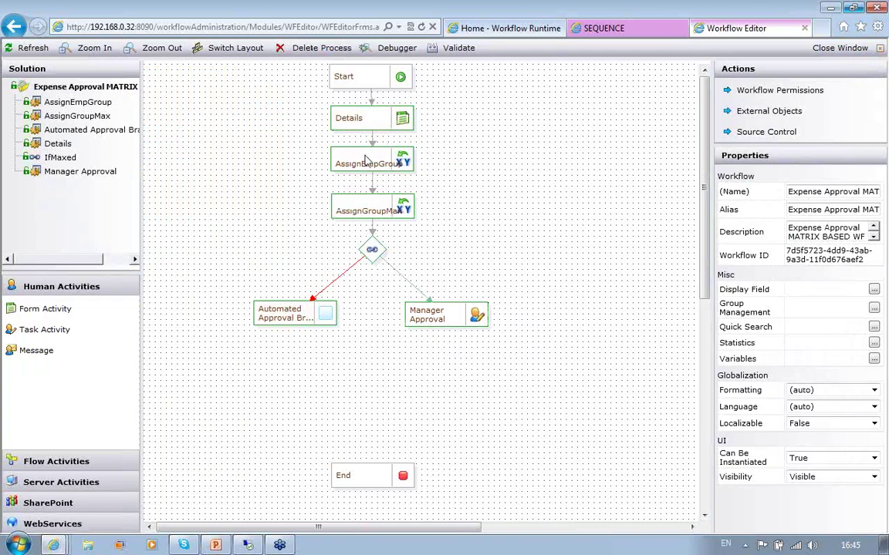
pyautogui.click(367, 159)
pyautogui.click(339, 204)
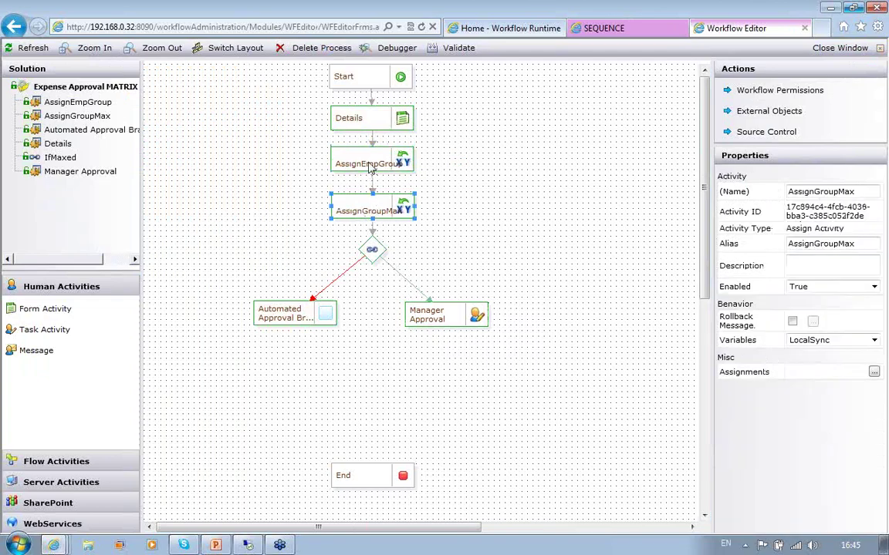
pyautogui.click(351, 162)
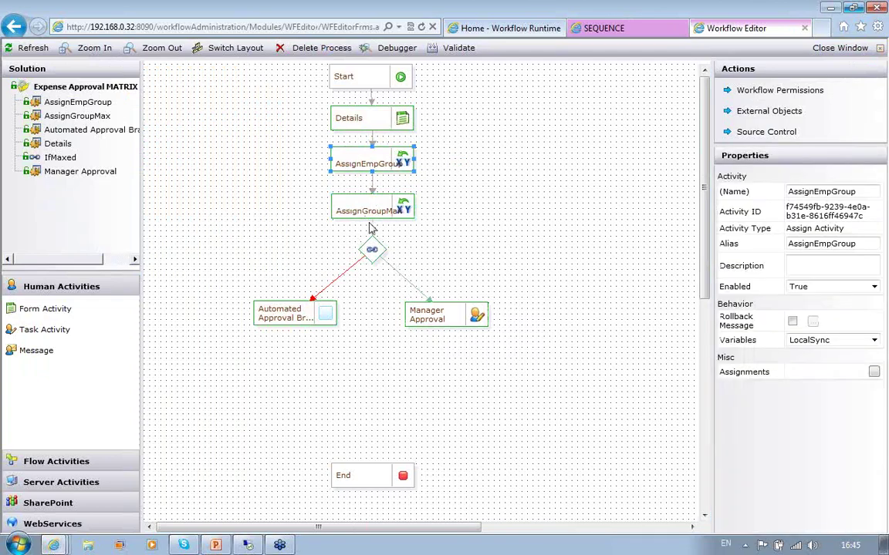
pyautogui.click(396, 208)
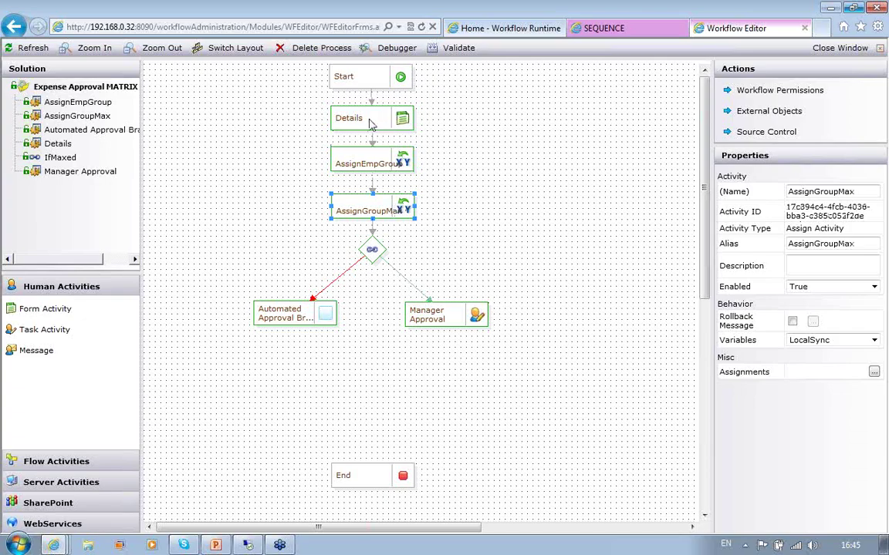
# Step: Start another new instance of the expense approval workflow in the debugger and open that instance's Details form
pyautogui.click(364, 49)
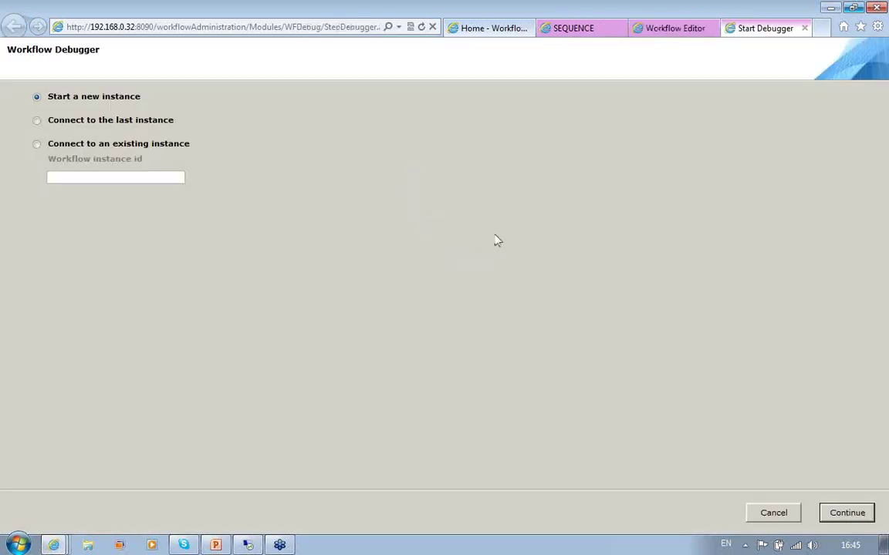
pyautogui.click(856, 517)
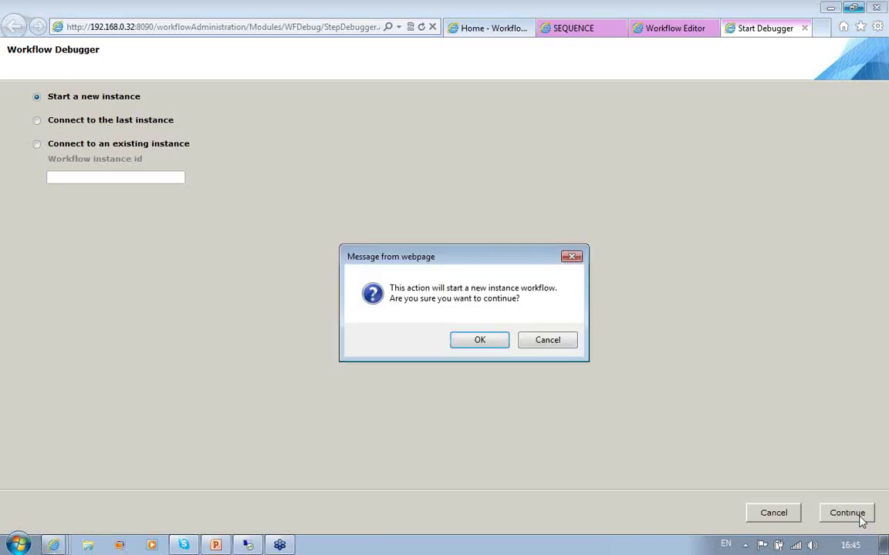
pyautogui.click(473, 342)
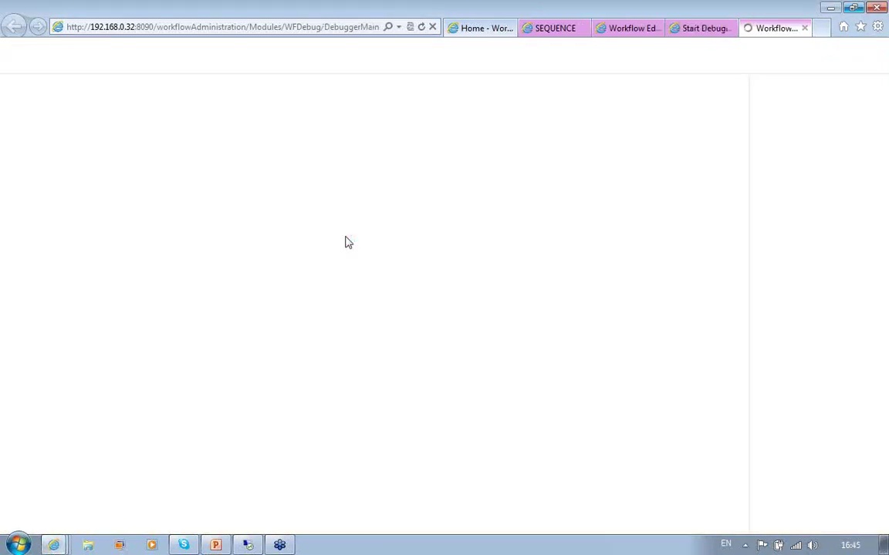
pyautogui.click(416, 131)
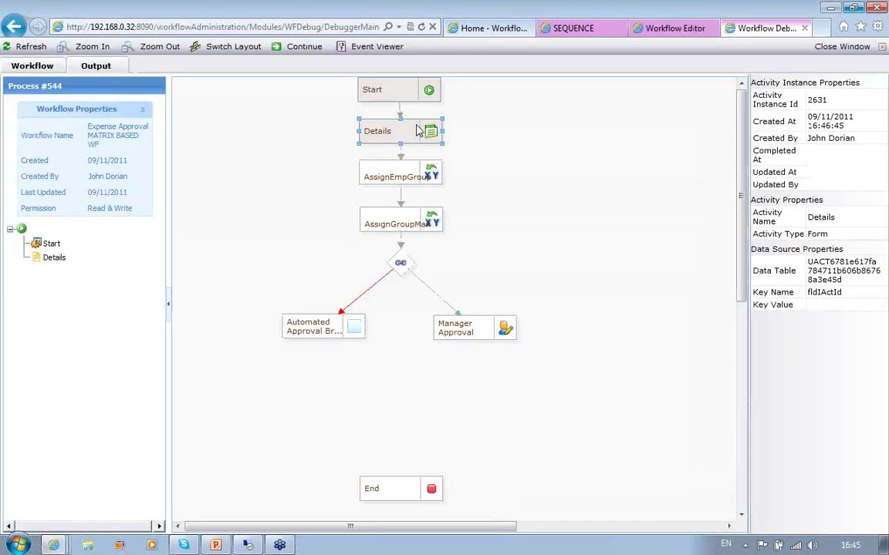
pyautogui.doubleClick(417, 131)
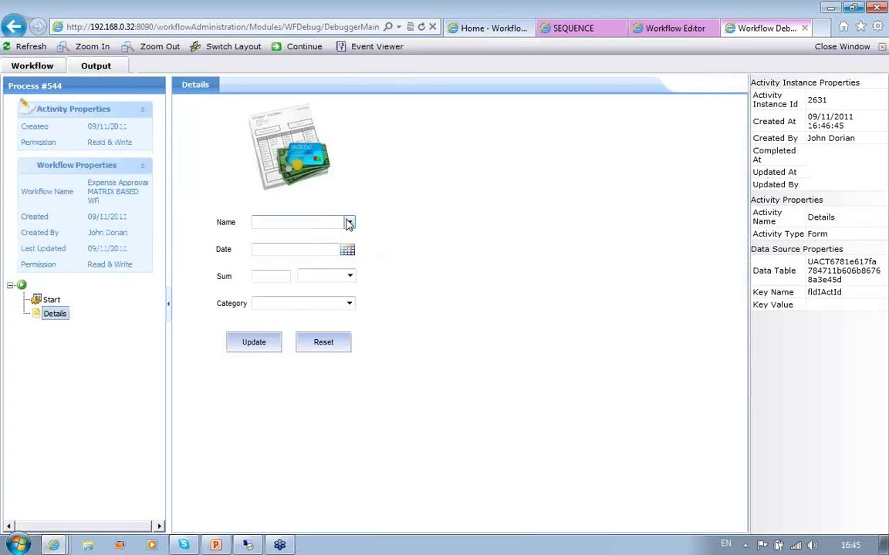
# Step: Submit the Details form for the last listed employee with date 09/11/2011, sum 1000 EURO and an expense category
pyautogui.click(349, 223)
pyautogui.click(337, 323)
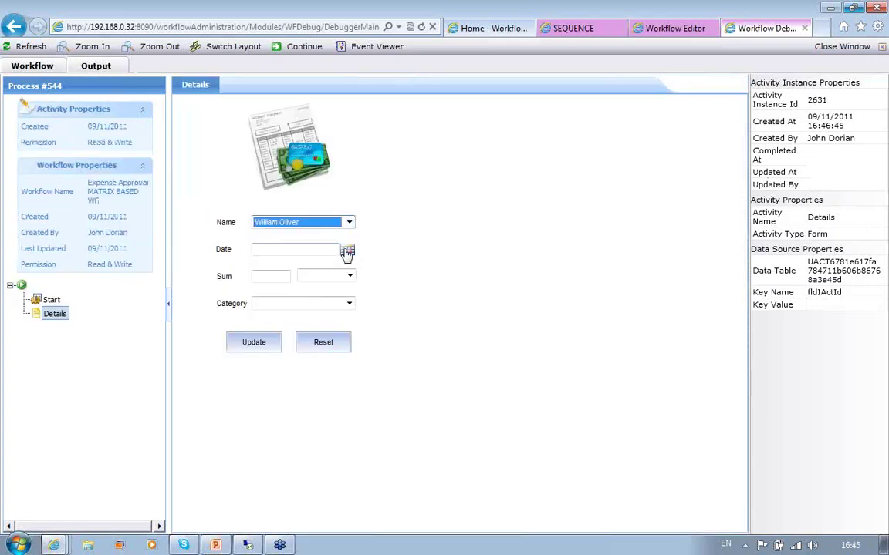
pyautogui.click(347, 251)
pyautogui.click(296, 312)
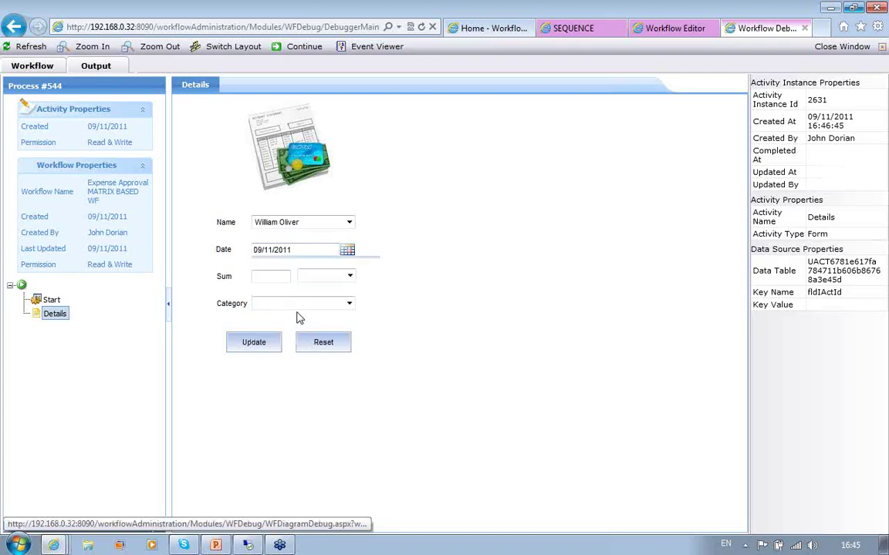
pyautogui.click(273, 274)
pyautogui.write('100')
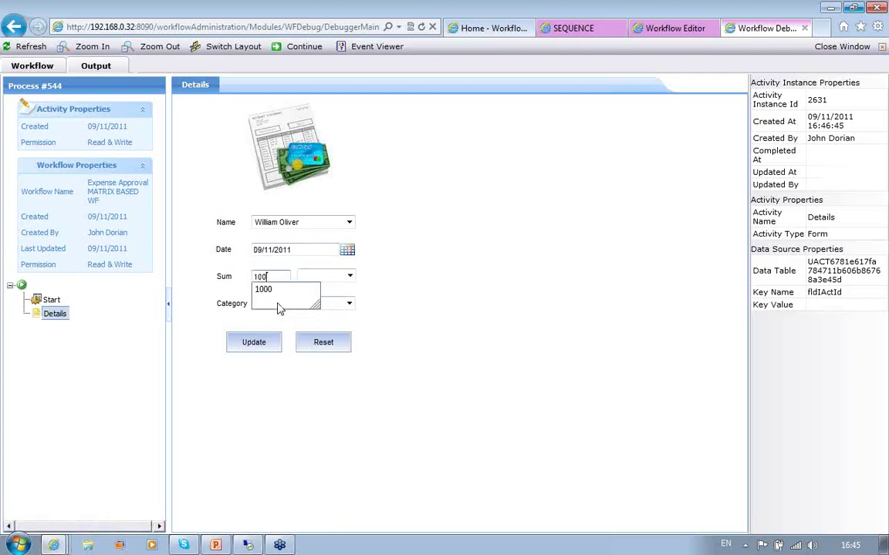
pyautogui.write('0')
pyautogui.press('Tab')
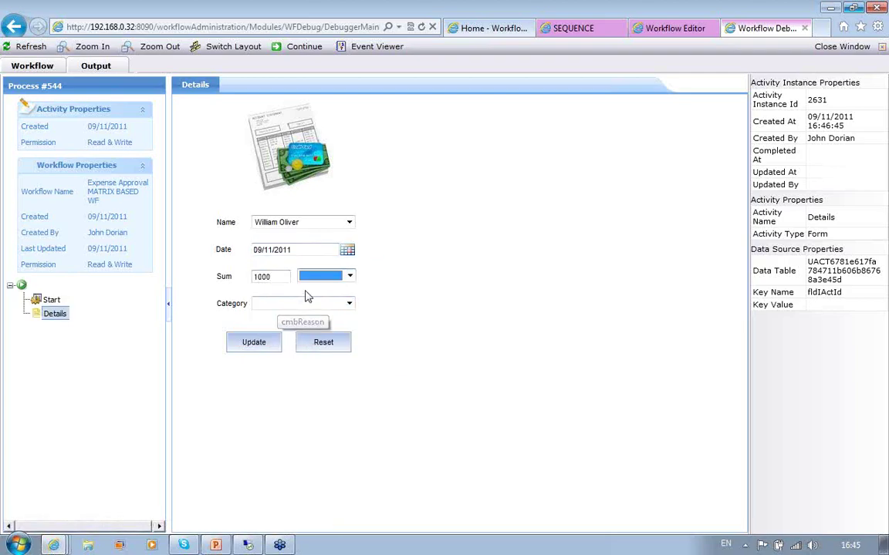
pyautogui.click(349, 276)
pyautogui.click(312, 299)
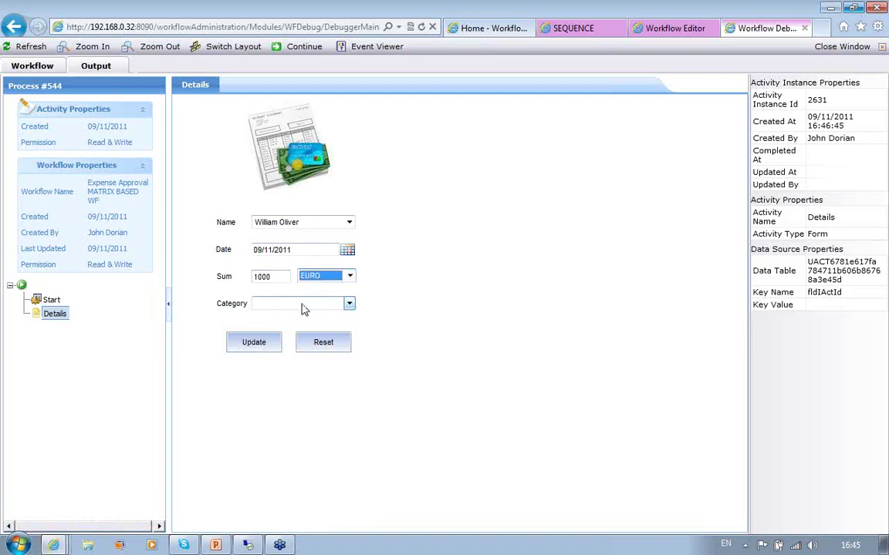
pyautogui.click(349, 304)
pyautogui.click(351, 319)
pyautogui.click(251, 347)
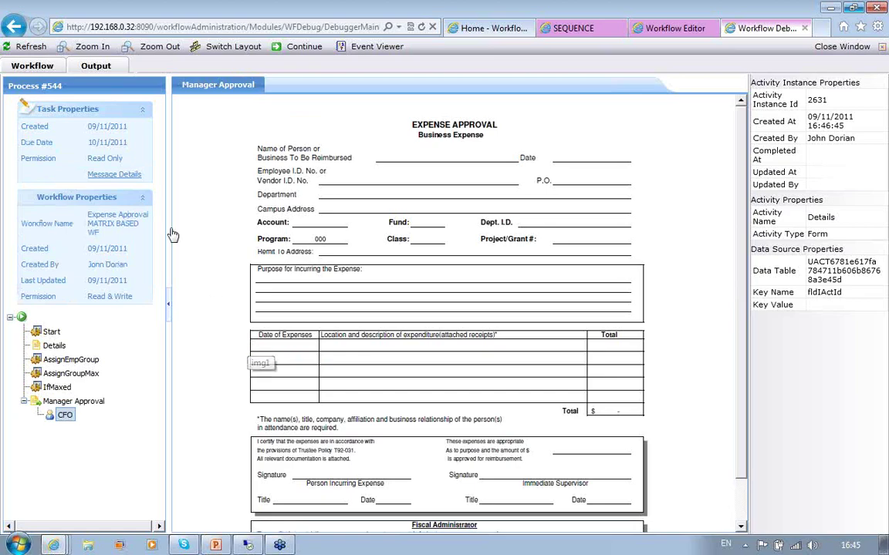
# Step: Review the second instance's executed path in the workflow diagram and close the debugger
pyautogui.click(35, 69)
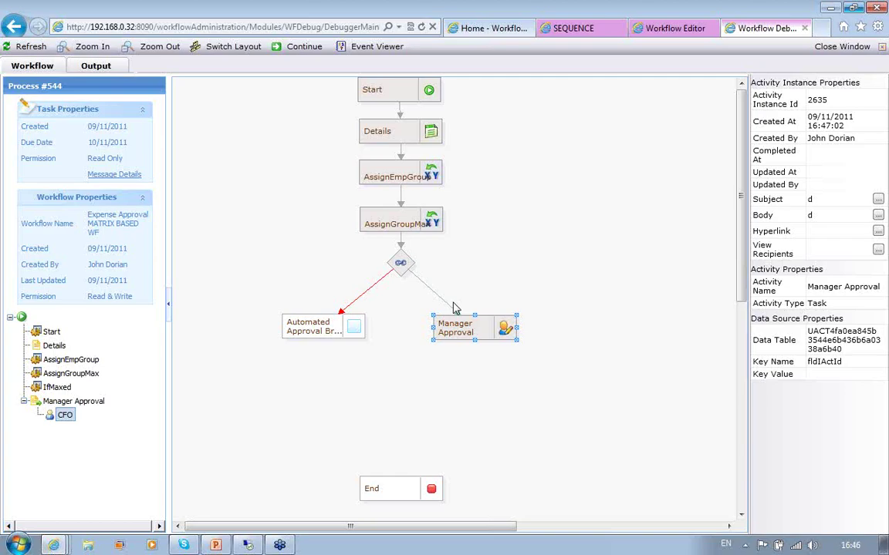
pyautogui.click(841, 47)
# Step: Switch to PowerPoint and present the Matrix Based Workflows slide full screen, revealing Expense Approval and the four department workflows
pyautogui.click(216, 545)
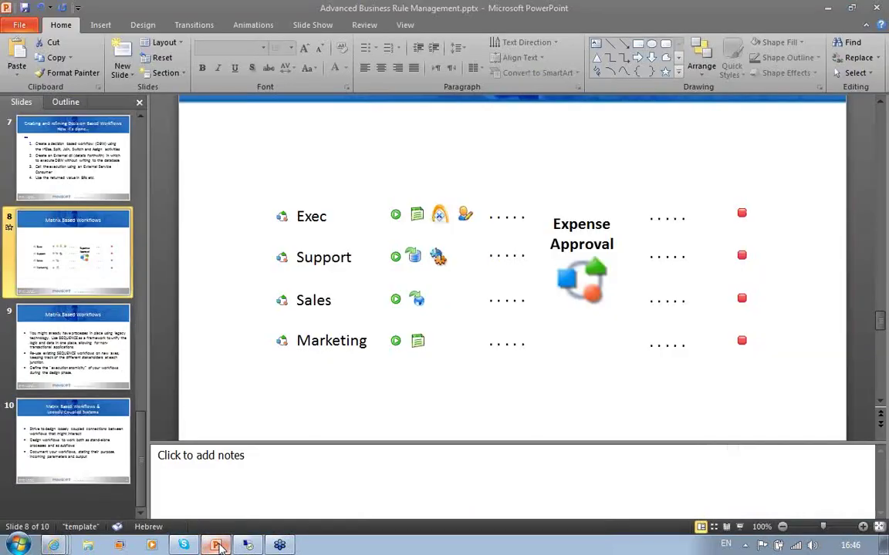
pyautogui.click(739, 527)
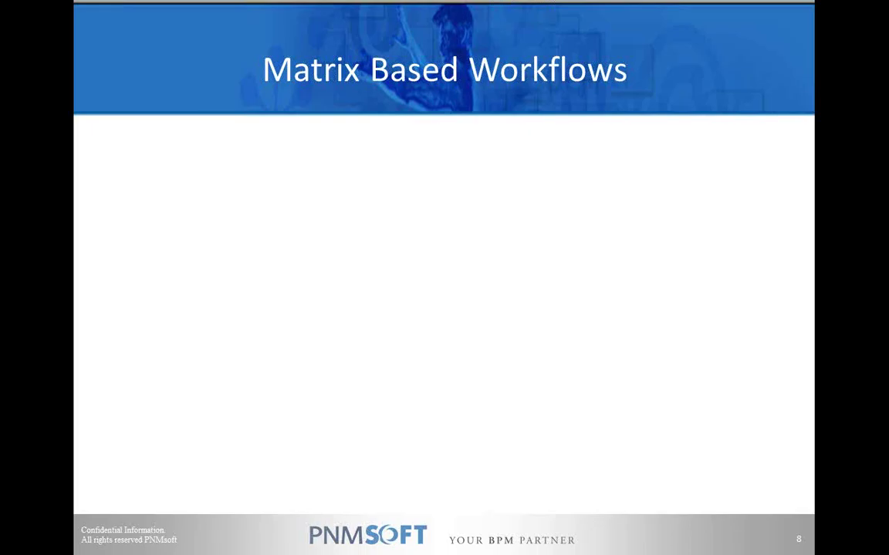
pyautogui.press('space')
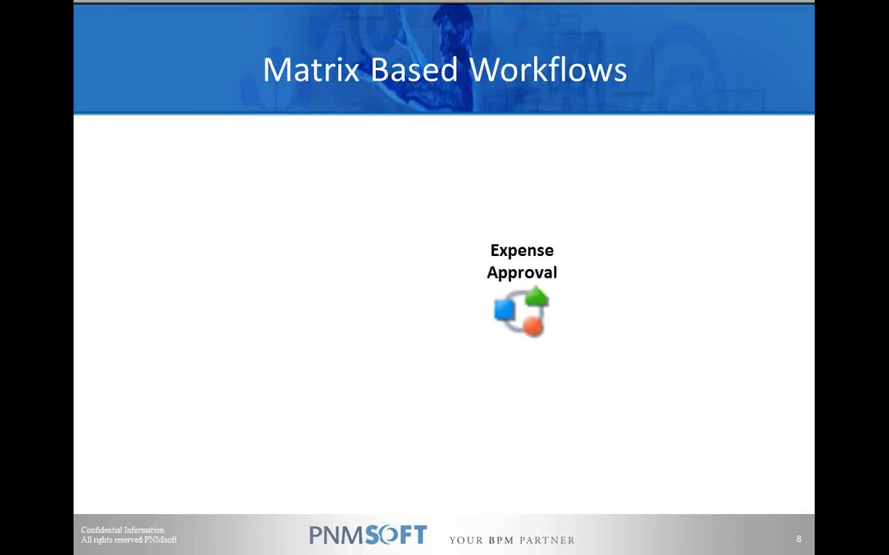
pyautogui.press('space')
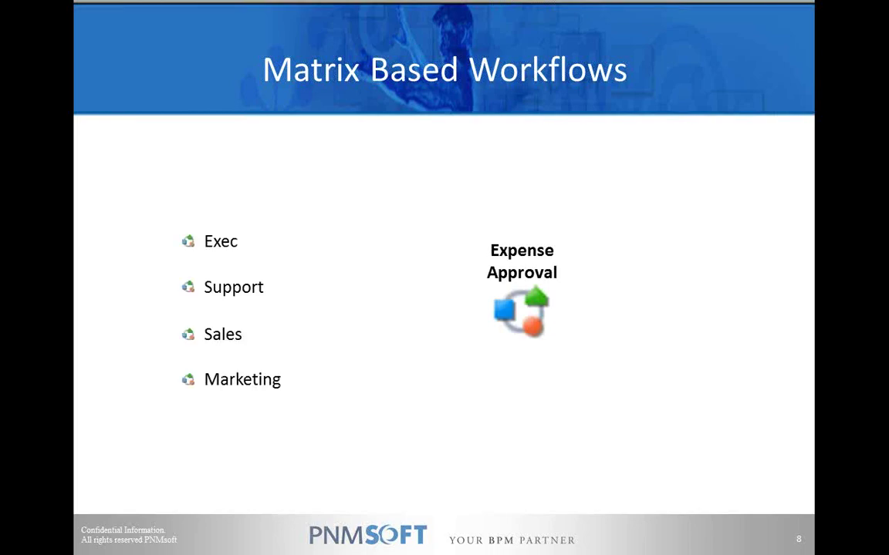